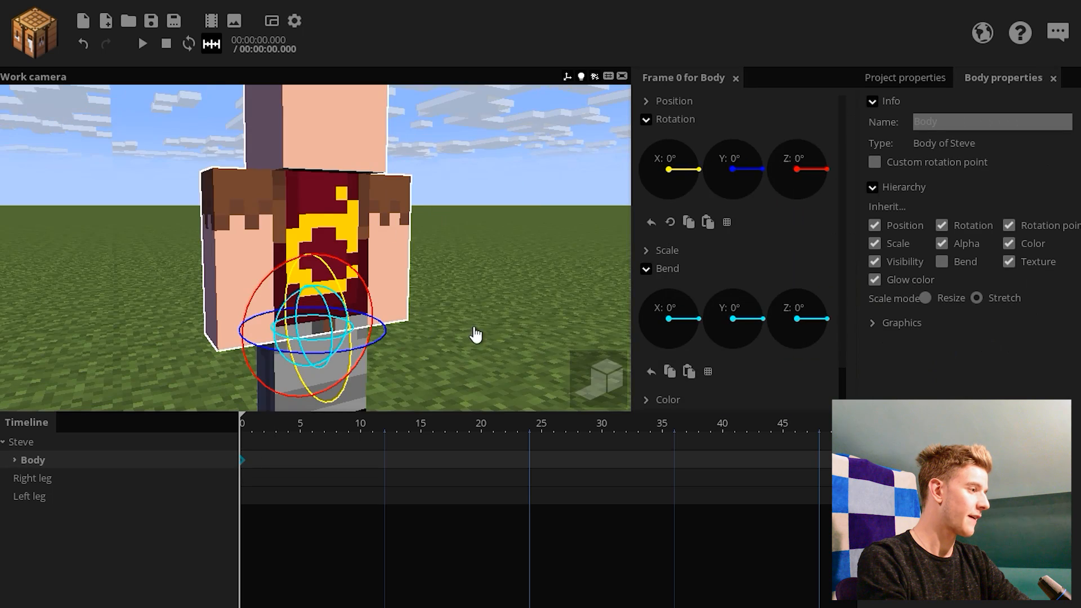
# - Try bending the character's body with the bend control
pyautogui.moveTo(357, 326); pyautogui.dragTo(338, 315)
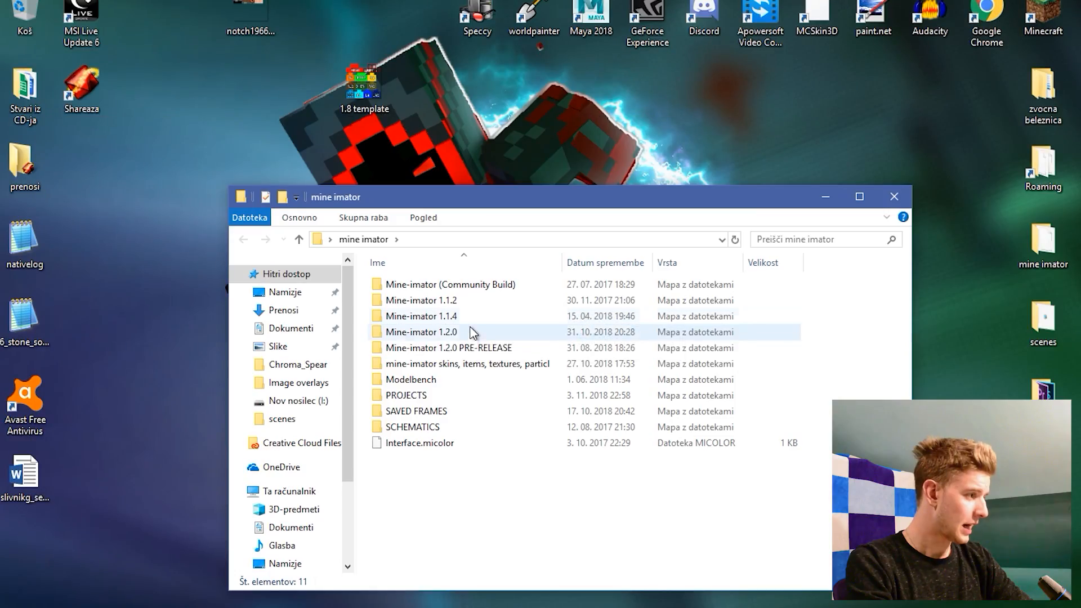
# - Copy the 16x16 16_16 template from the Itemsheets folder to the desktop and name the copy Notch_itemsheet
pyautogui.doubleClick(427, 364)
pyautogui.doubleClick(422, 285)
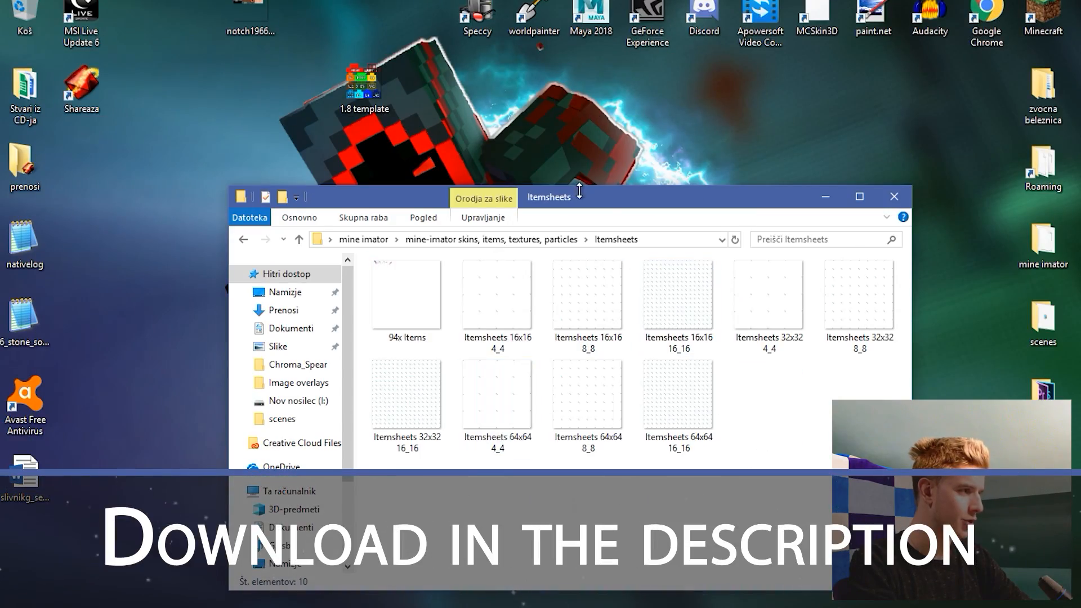
pyautogui.moveTo(612, 204); pyautogui.dragTo(743, 76)
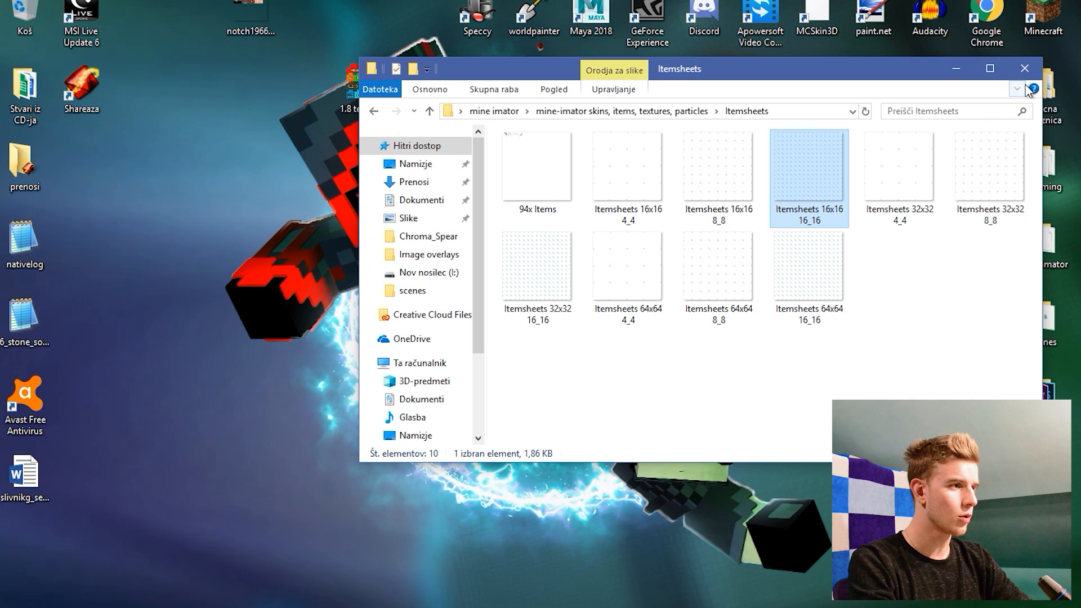
pyautogui.hotkey('alt', 'F4')
pyautogui.rightClick(554, 311)
pyautogui.click(595, 376)
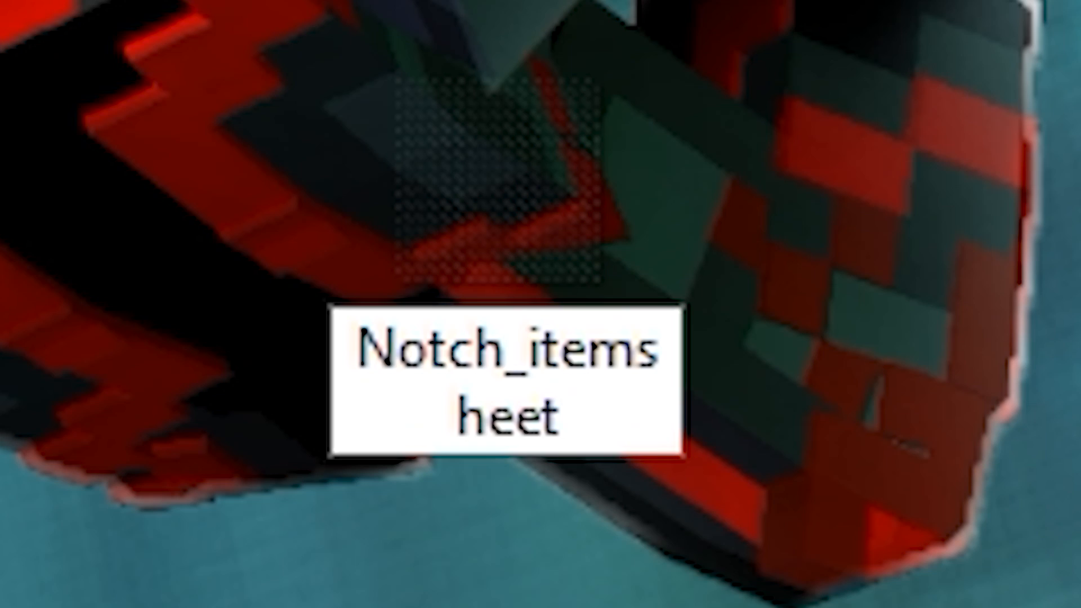
# - Open the Notch_itemsheet image and the notch19660735 skin from the desktop in paint.net
pyautogui.rightClick(535, 260)
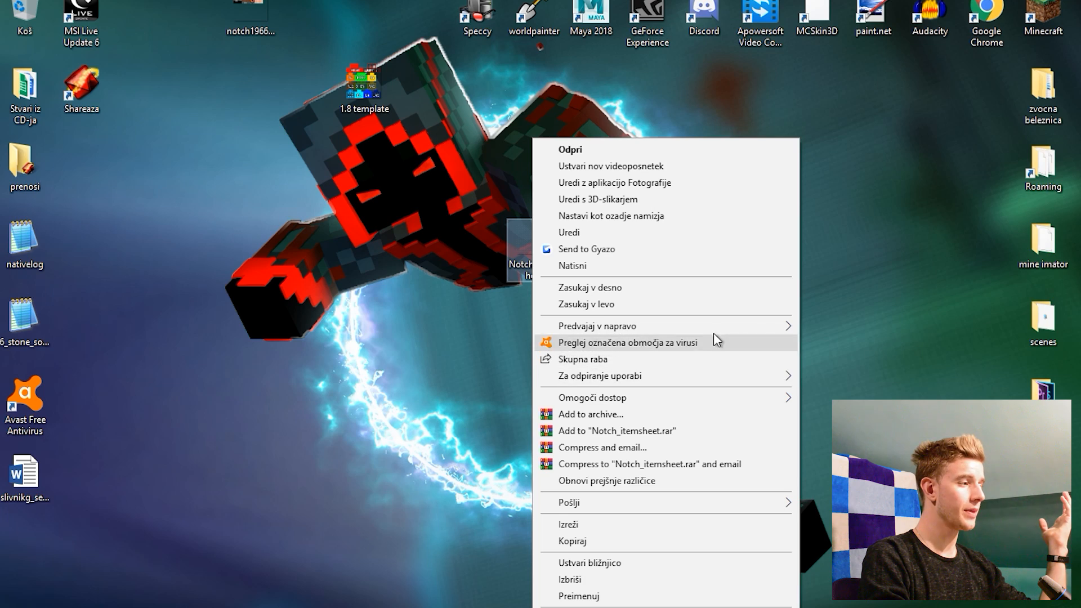
pyautogui.moveTo(708, 376)
pyautogui.click(832, 412)
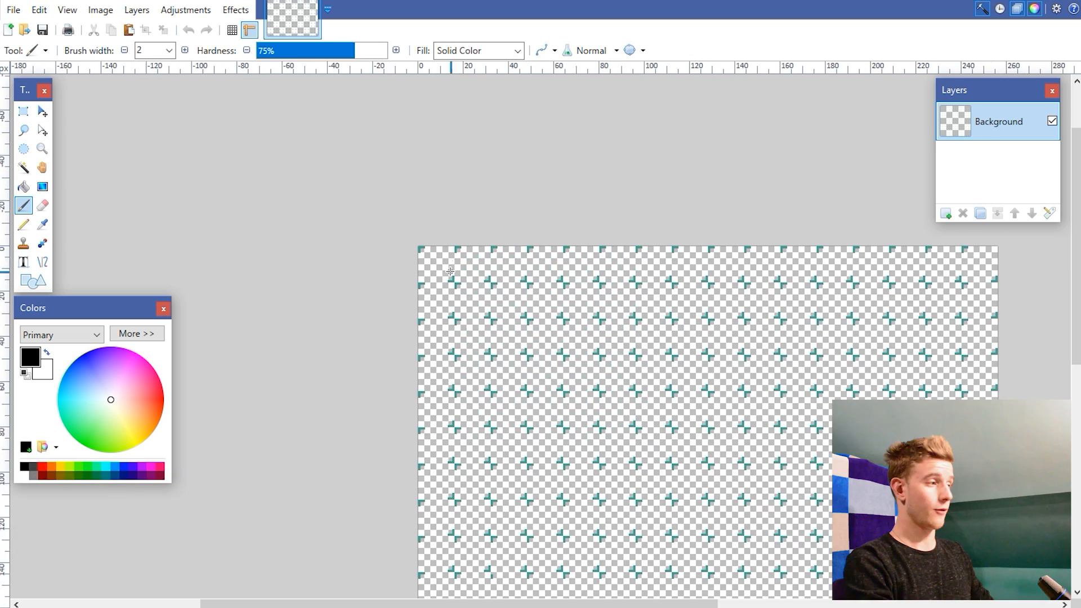
pyautogui.keyDown('ctrl'); pyautogui.scroll(1, 453, 267); pyautogui.keyUp('ctrl')
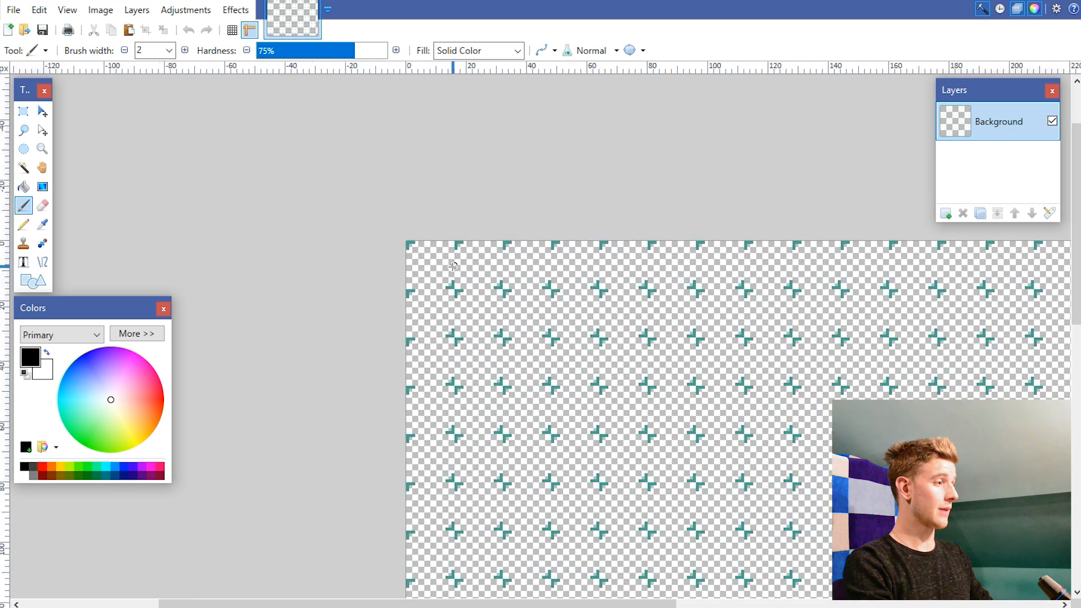
pyautogui.keyDown('ctrl'); pyautogui.scroll(6, 453, 267); pyautogui.keyUp('ctrl')
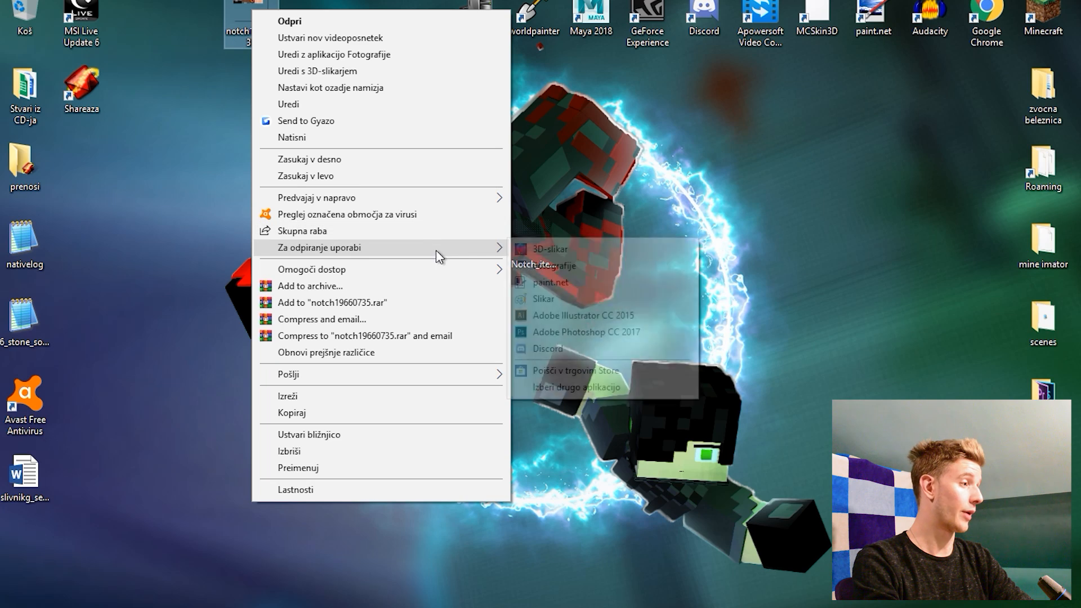
pyautogui.moveTo(437, 251)
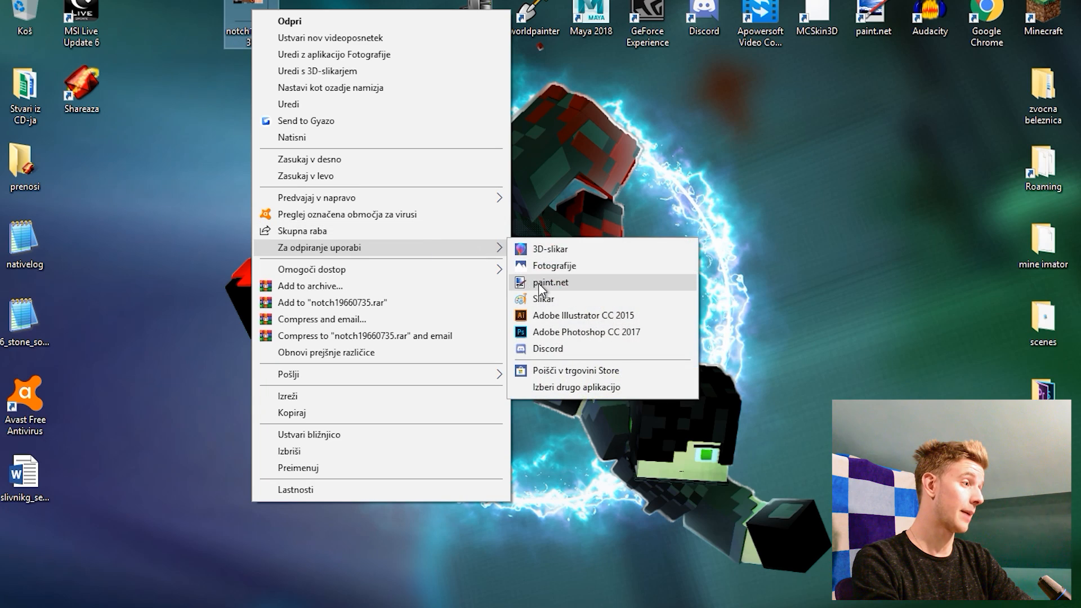
pyautogui.click(538, 284)
# - Select the rectangle enclosing the yellow logo on the skin's red shirt and copy it
pyautogui.keyDown('ctrl'); pyautogui.scroll(12, 550, 389); pyautogui.keyUp('ctrl')
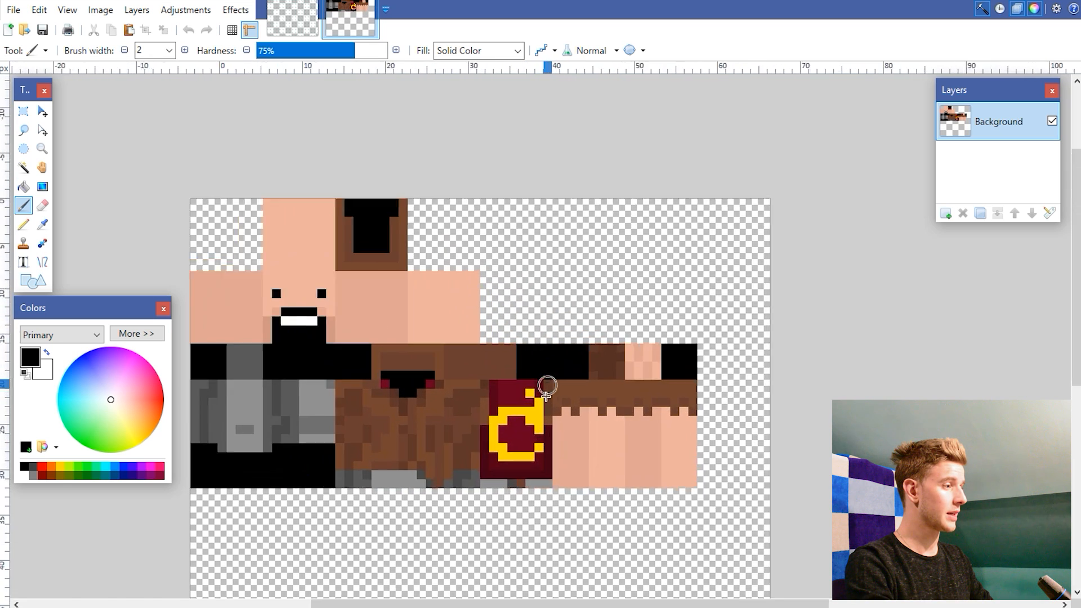
pyautogui.scroll(-3, 550, 395)
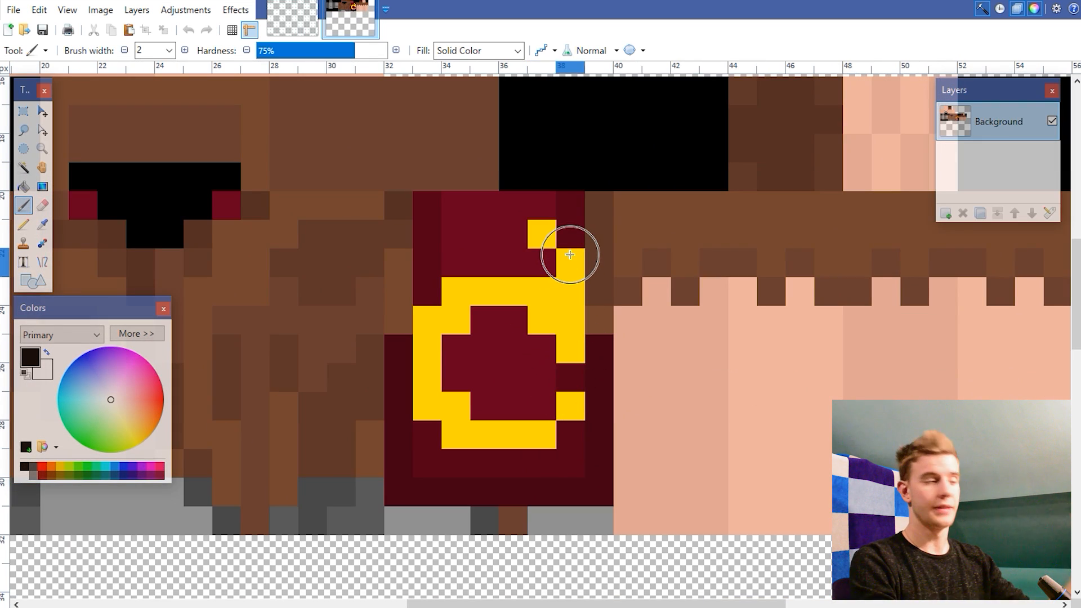
pyautogui.click(23, 111)
pyautogui.moveTo(572, 231)
pyautogui.mouseDown()
pyautogui.moveTo(443, 389)
pyautogui.moveTo(433, 429)
pyautogui.mouseUp()
pyautogui.click(114, 31)
# - Paste the copied logo into the item sheet and place it in the middle of the first 16x16 cell
pyautogui.click(304, 33)
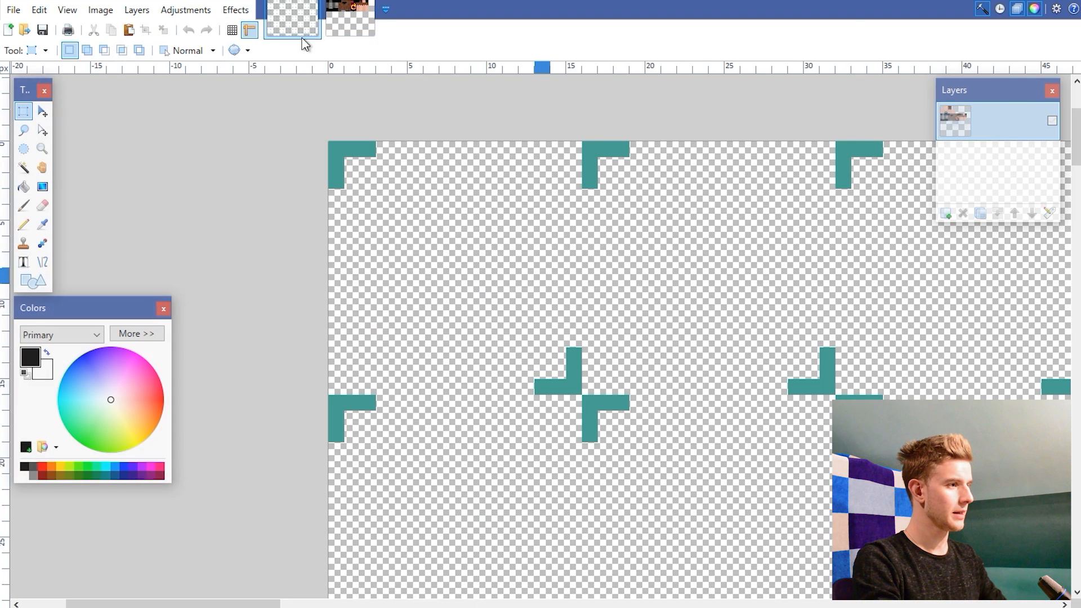
pyautogui.click(129, 33)
pyautogui.moveTo(569, 386); pyautogui.dragTo(507, 342)
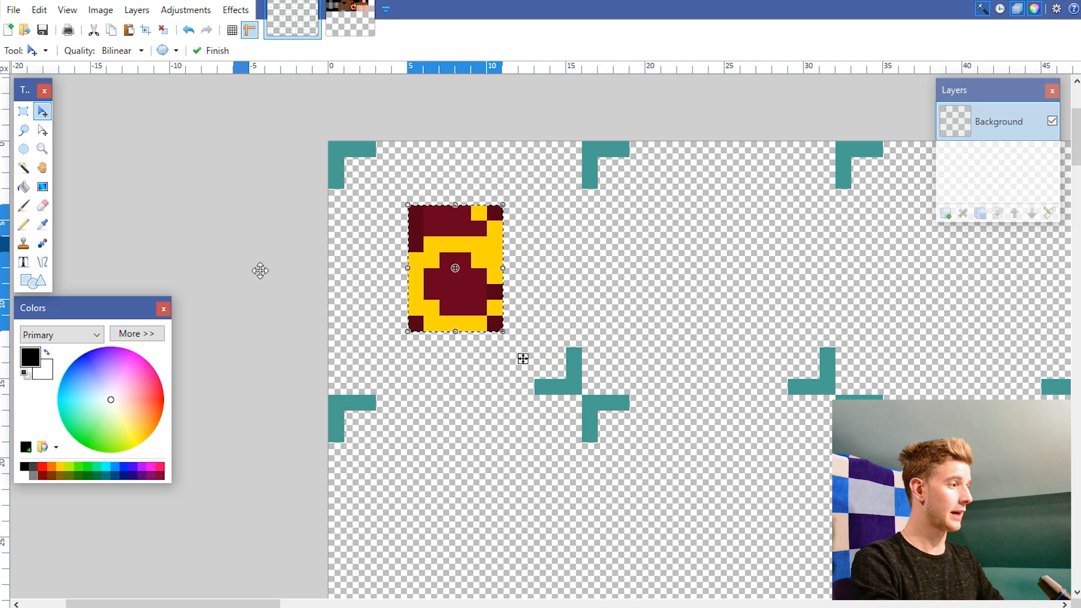
pyautogui.press('Right')
# - Disable antialiasing for the 1-pixel Eraser and erase the red pixels around and inside the yellow logo
pyautogui.keyDown('ctrl'); pyautogui.scroll(1, 370, 186); pyautogui.keyUp('ctrl')
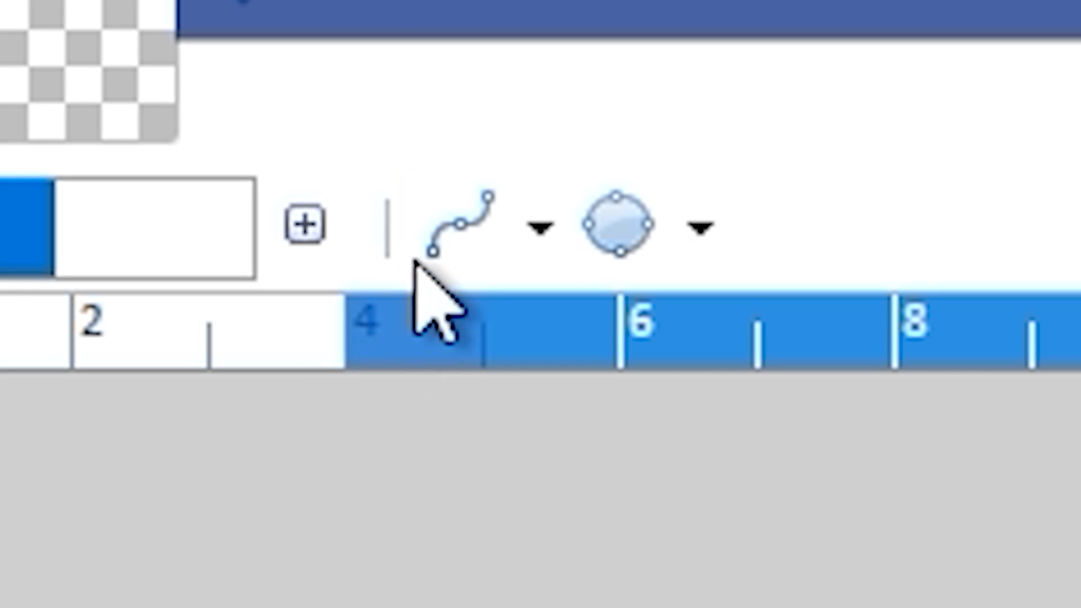
pyautogui.click(417, 54)
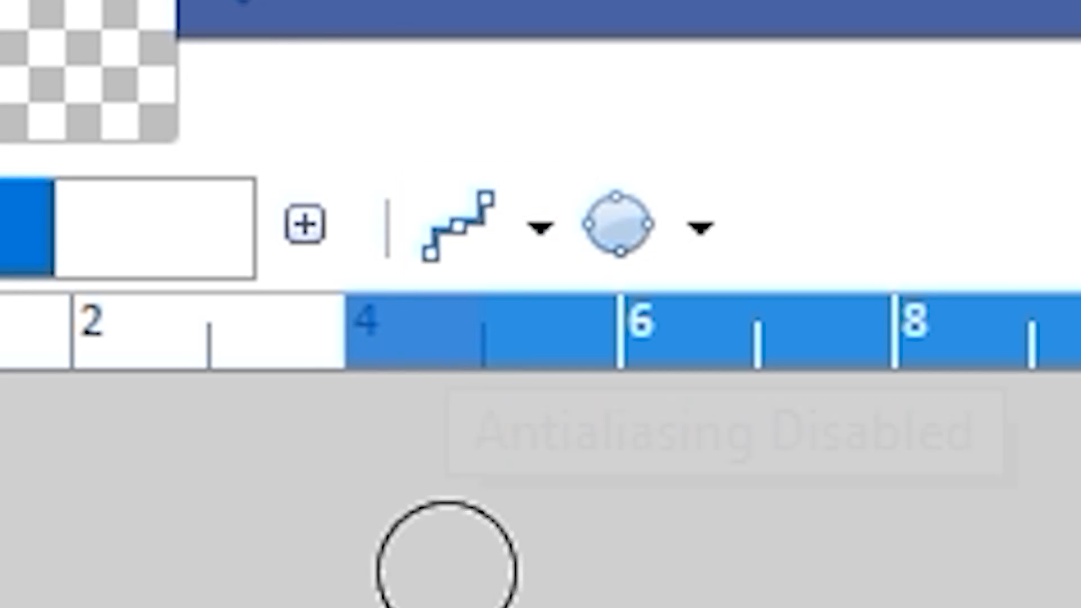
pyautogui.moveTo(437, 203)
pyautogui.mouseDown()
pyautogui.moveTo(466, 204)
pyautogui.moveTo(550, 368)
pyautogui.mouseUp()
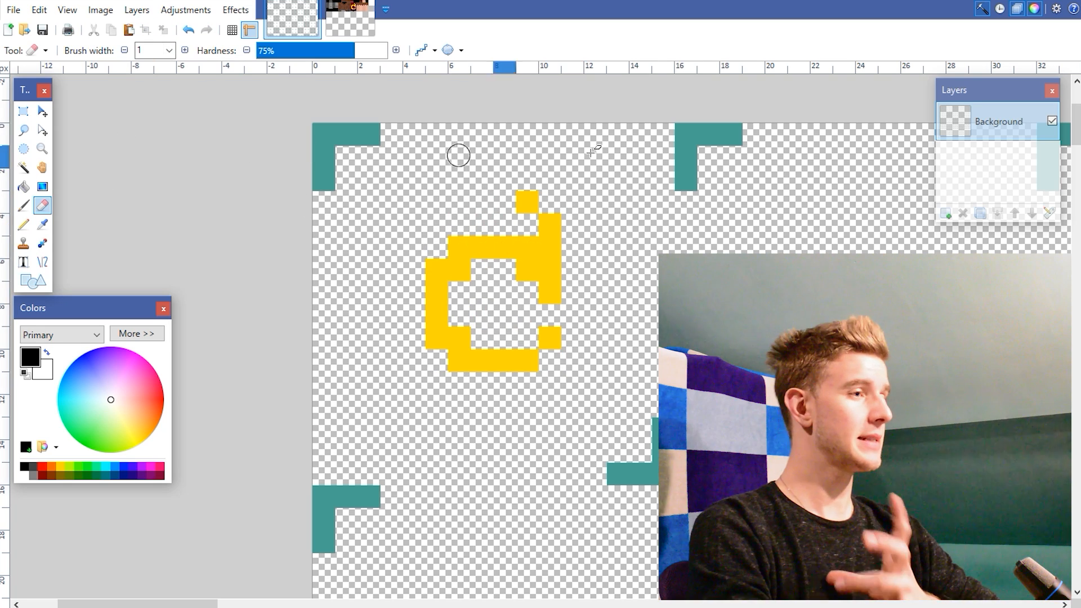
# - Delete the two green corner marks of the logo's cell and save the item sheet with the default PNG settings
pyautogui.press('s')
pyautogui.moveTo(426, 213); pyautogui.dragTo(133, 10)
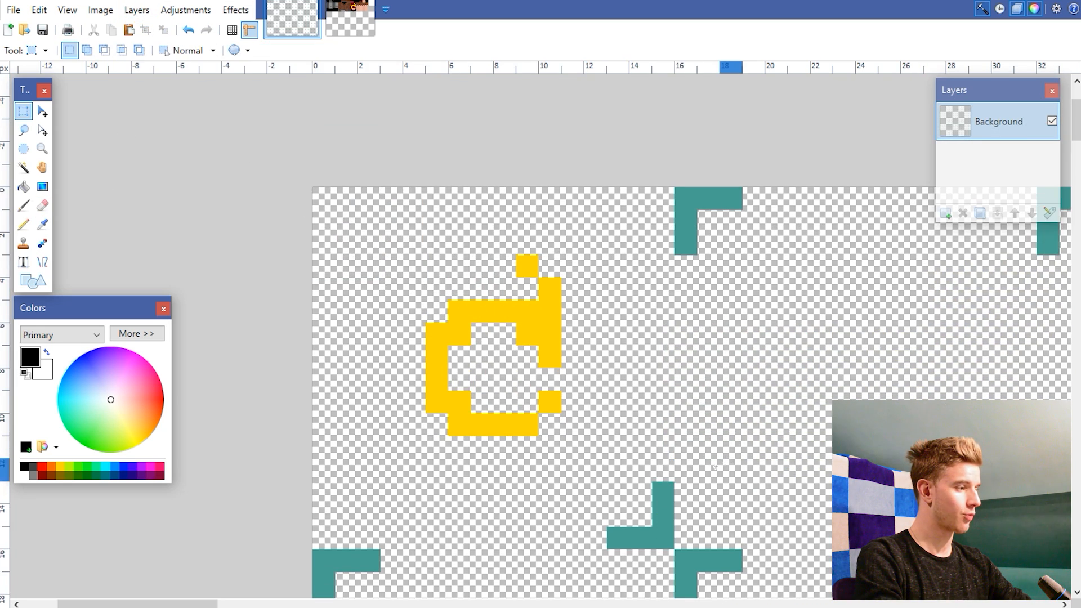
pyautogui.moveTo(743, 459); pyautogui.dragTo(588, 549)
pyautogui.click(152, 145)
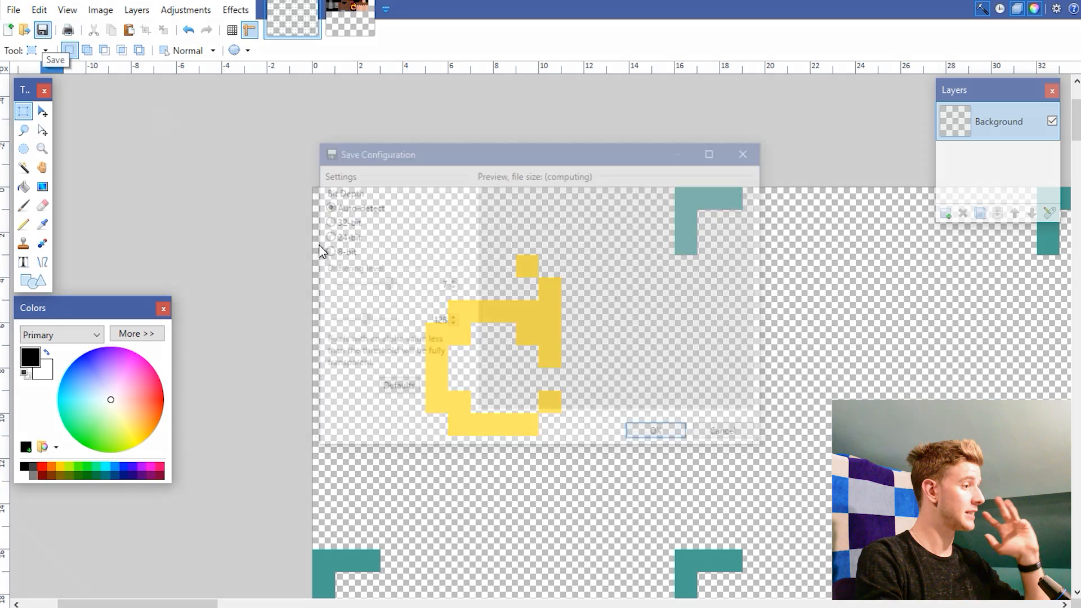
pyautogui.click(652, 434)
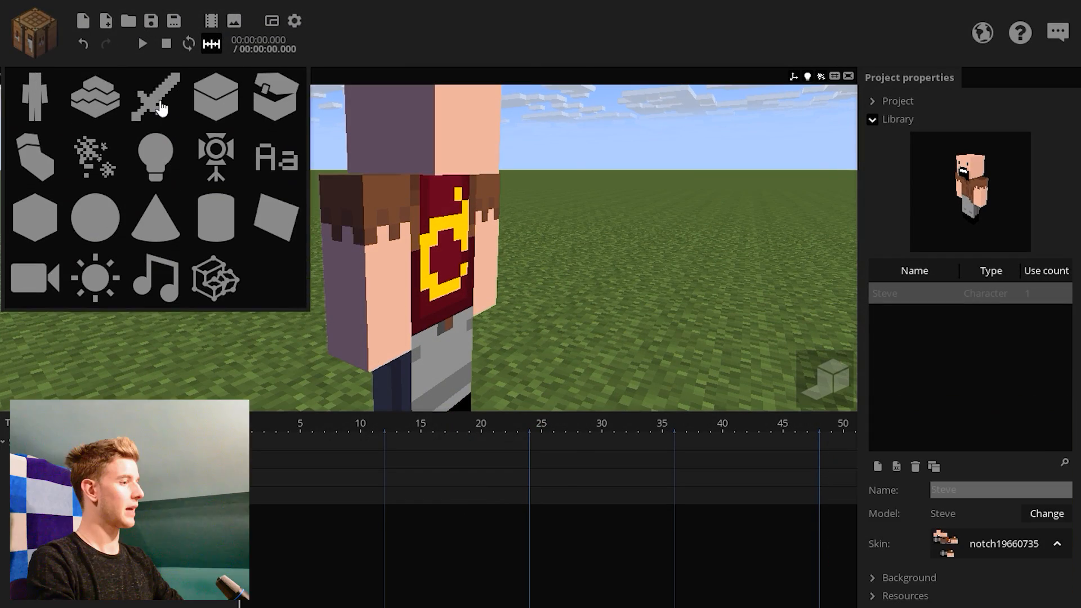
# - In Mine-imator, create an item and load Notch_itemsheet from the desktop as its image
pyautogui.click(160, 103)
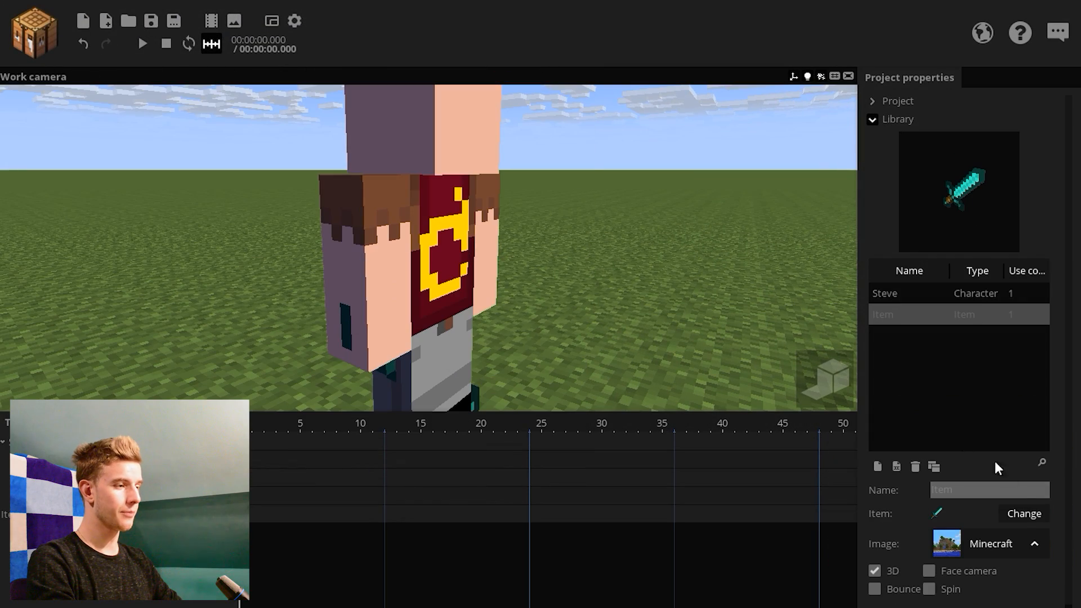
pyautogui.click(993, 494)
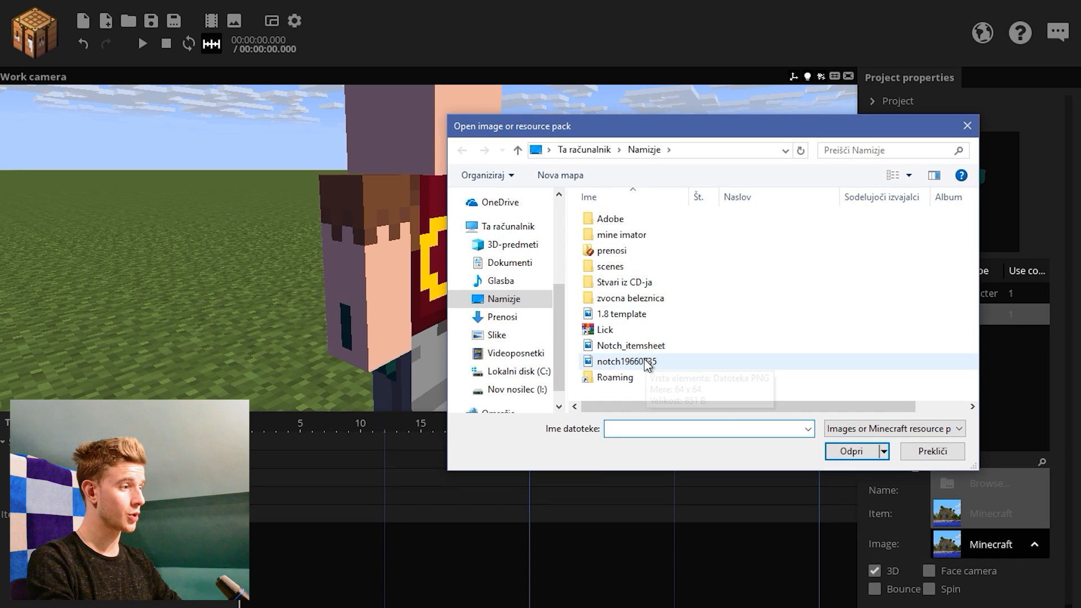
pyautogui.click(625, 345)
pyautogui.doubleClick(625, 345)
pyautogui.press('Return')
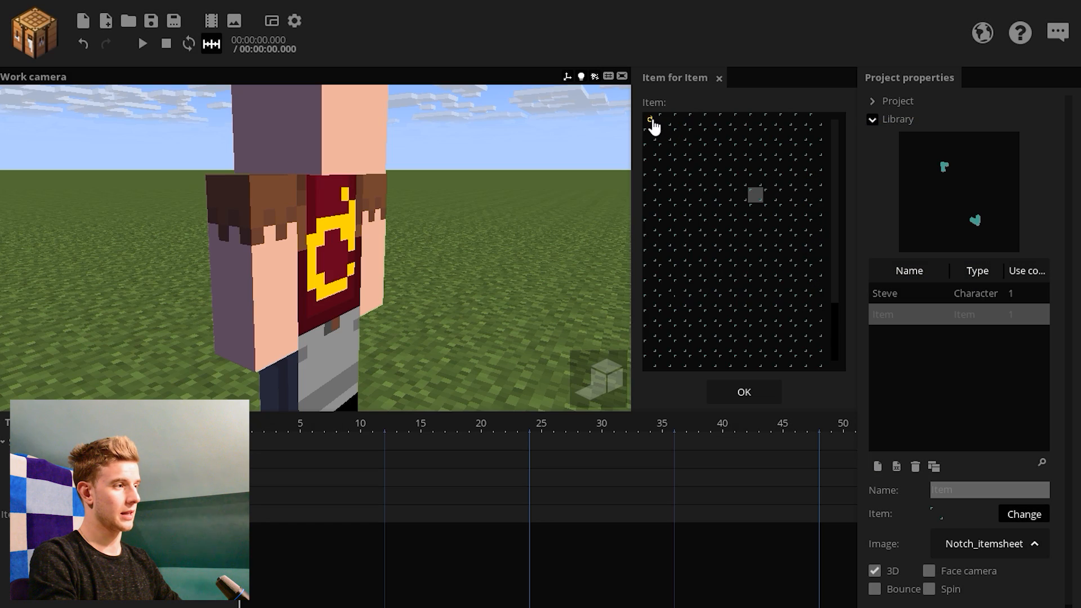
# - Use the logo in the sheet's first cell as the item and name it Logo
pyautogui.click(732, 393)
pyautogui.doubleClick(934, 489)
pyautogui.write('Logo')
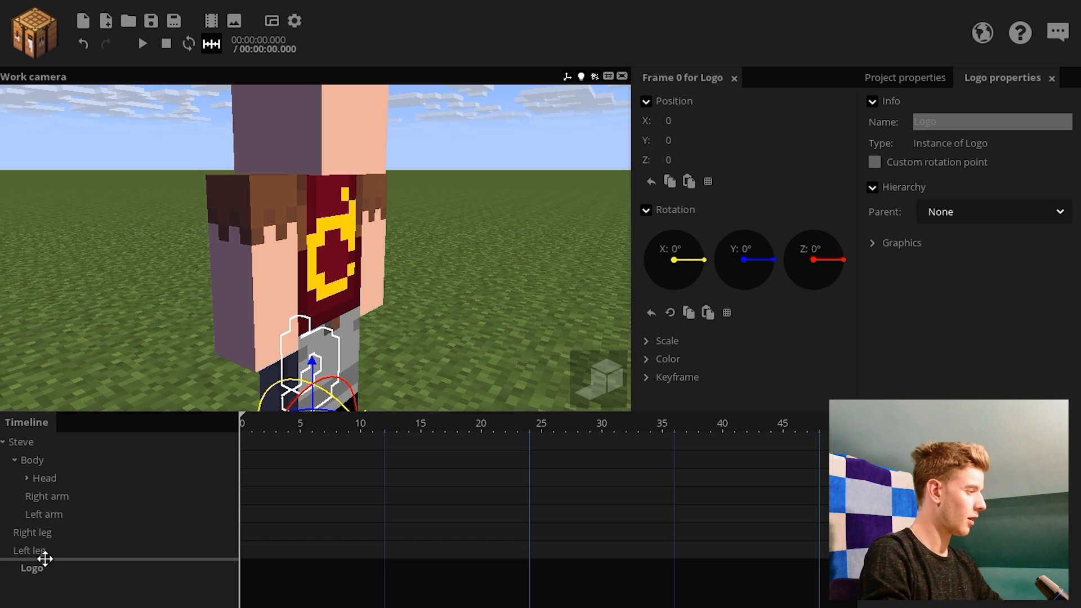
# - Parent the Logo to Steve's Body and rotate it 180° around the Y axis
pyautogui.moveTo(41, 559); pyautogui.dragTo(61, 459)
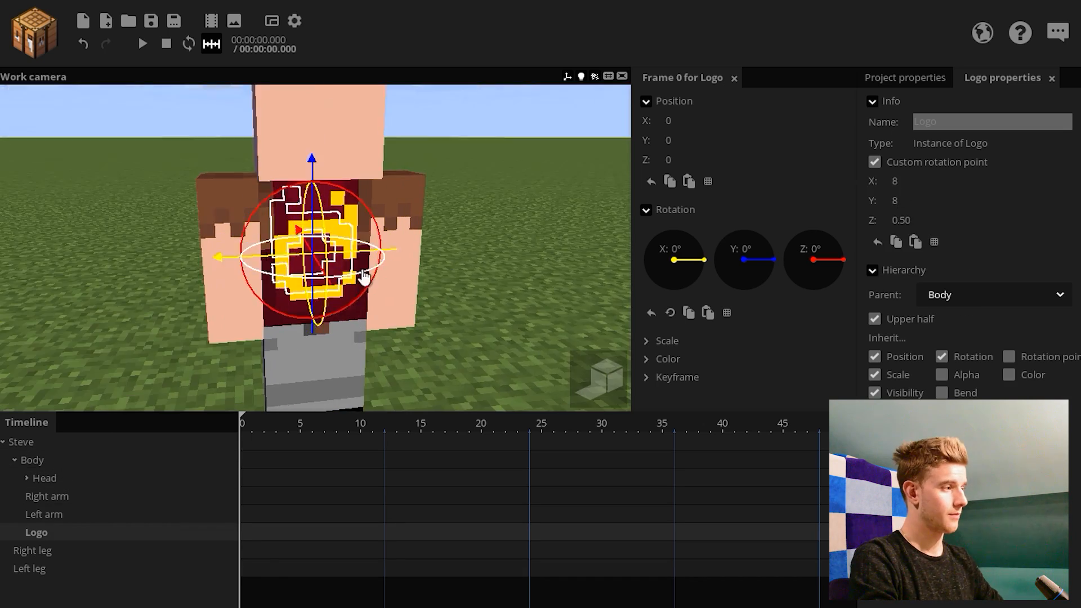
pyautogui.moveTo(360, 276); pyautogui.dragTo(418, 280)
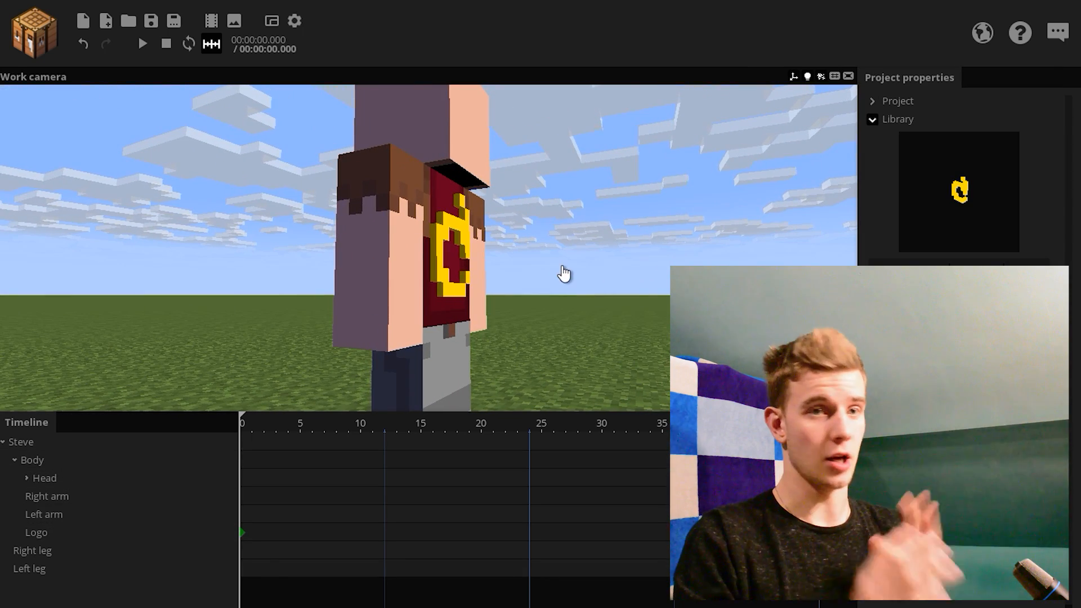
# - Bend Steve's body to test how the attached logo follows it
pyautogui.click(63, 460)
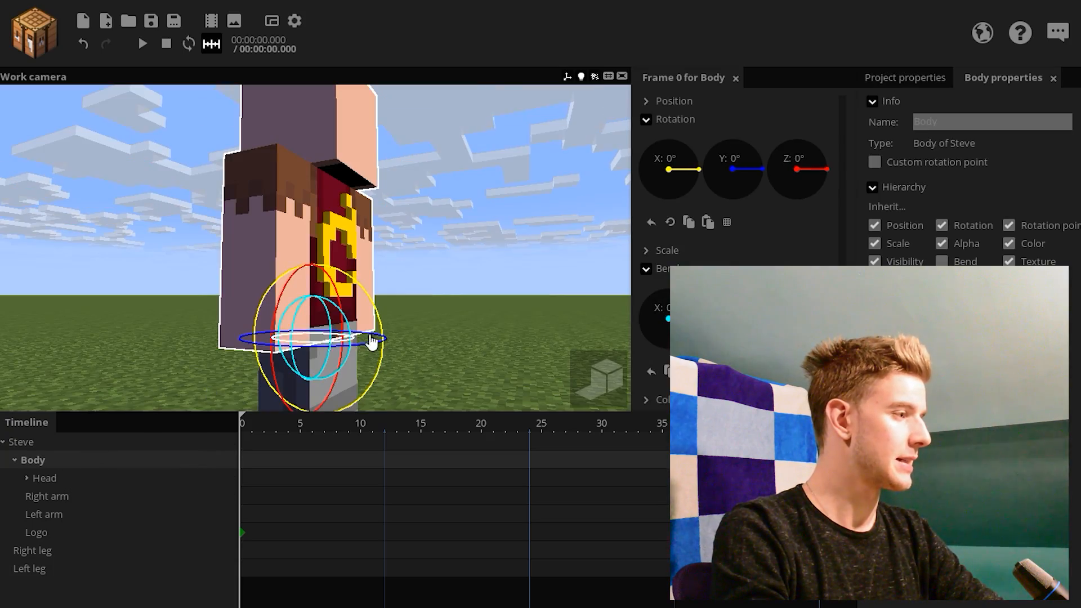
pyautogui.moveTo(362, 321); pyautogui.dragTo(439, 231)
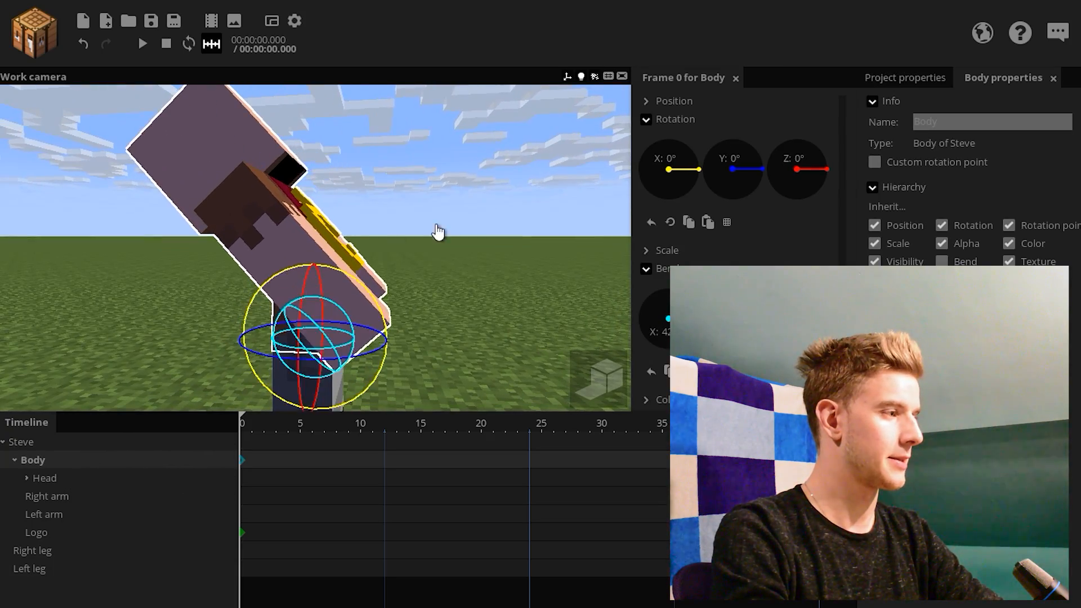
pyautogui.moveTo(313, 334); pyautogui.dragTo(350, 314)
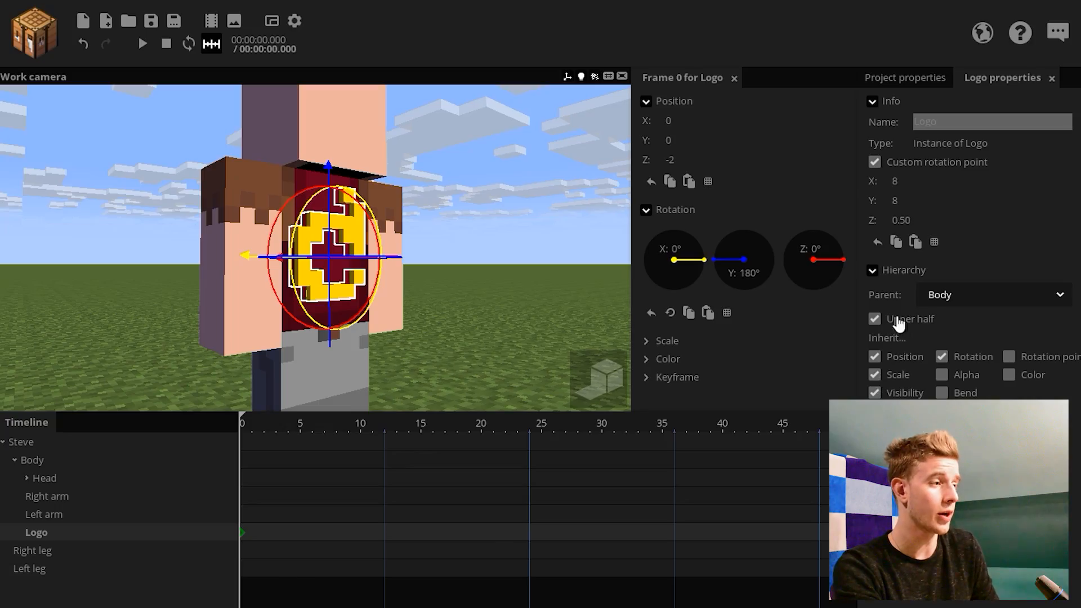
# - Turn off Upper half for the Logo and set its Y position to 6
pyautogui.click(900, 322)
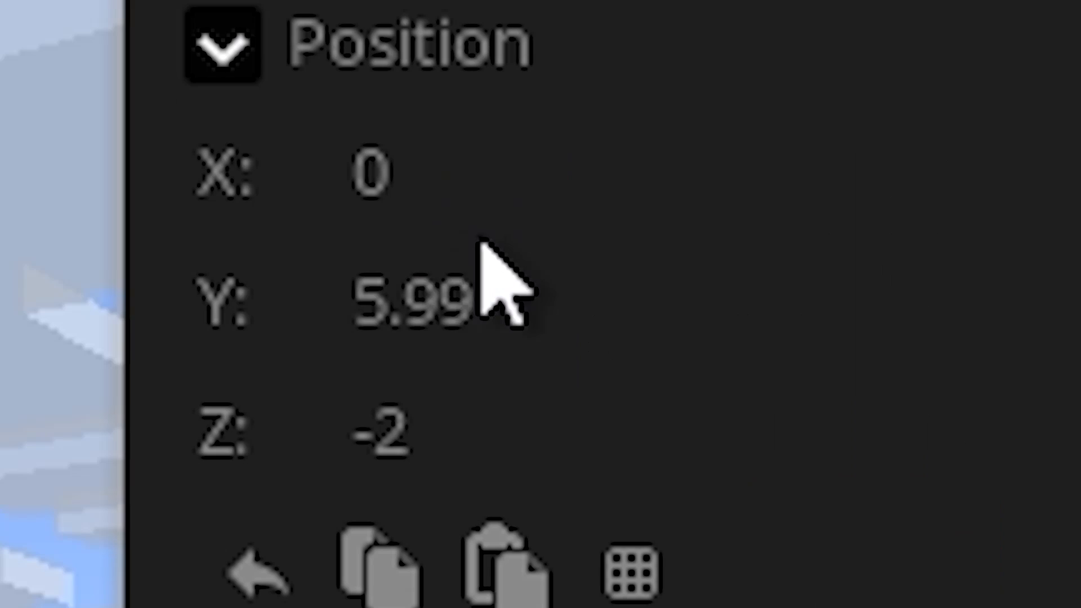
pyautogui.click(678, 140)
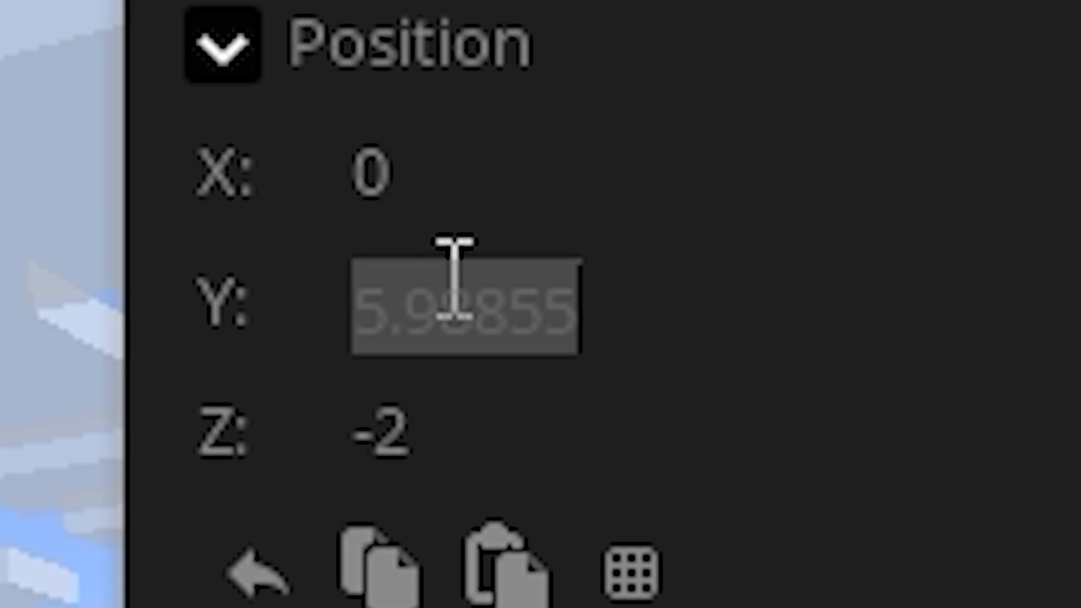
pyautogui.write('6')
pyautogui.press('Return')
# - Bend the body again to test the logo's attachment, undo the bend and deselect the body
pyautogui.click(66, 459)
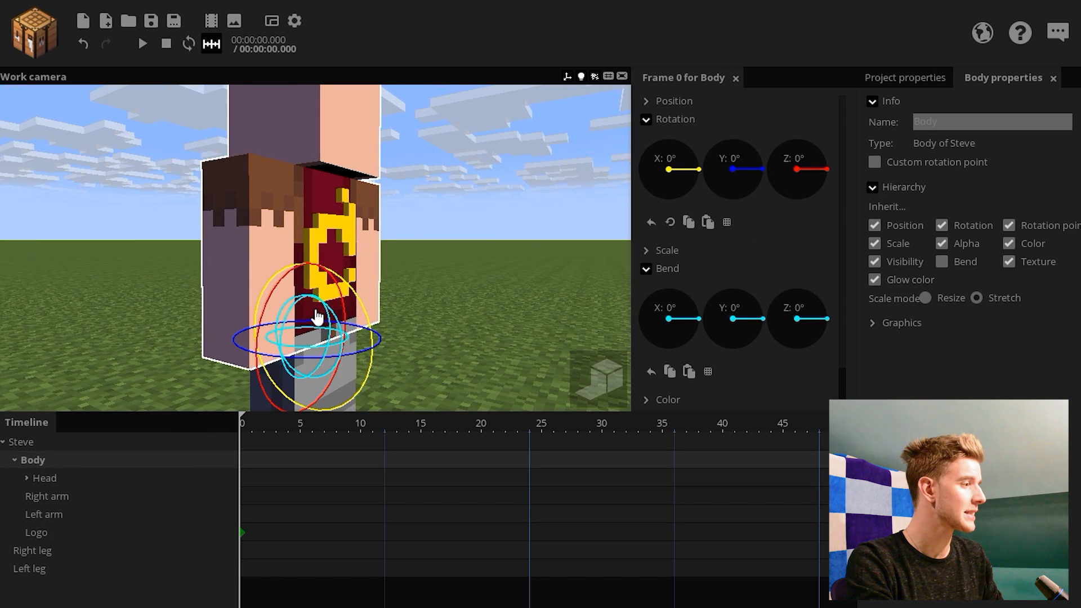
pyautogui.moveTo(337, 320); pyautogui.dragTo(341, 285)
pyautogui.hotkey('ctrl', 'z')
pyautogui.click(545, 283)
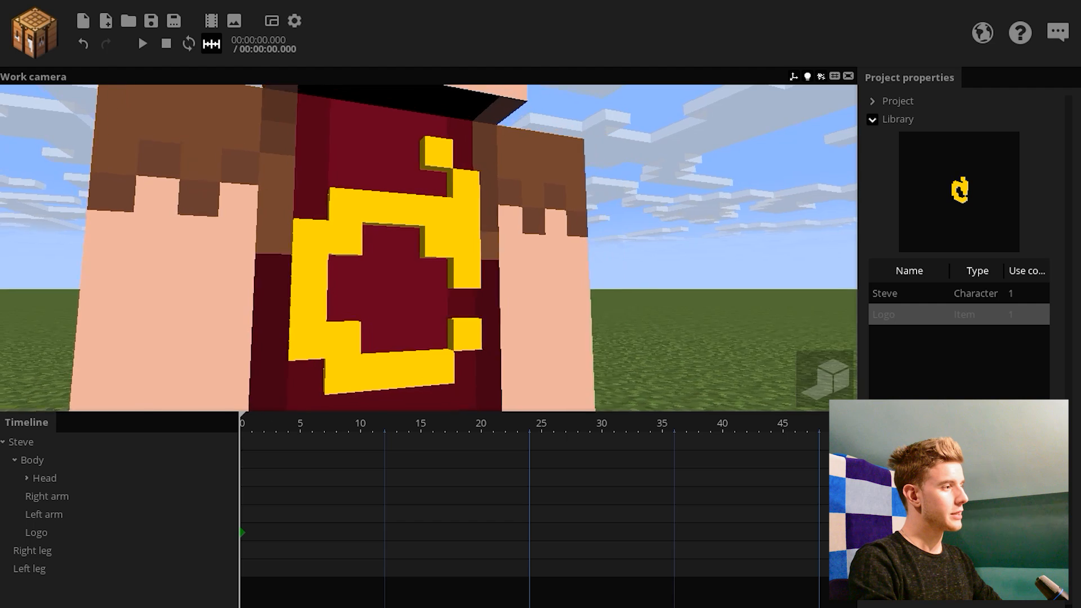
pyautogui.scroll(3, 548, 270)
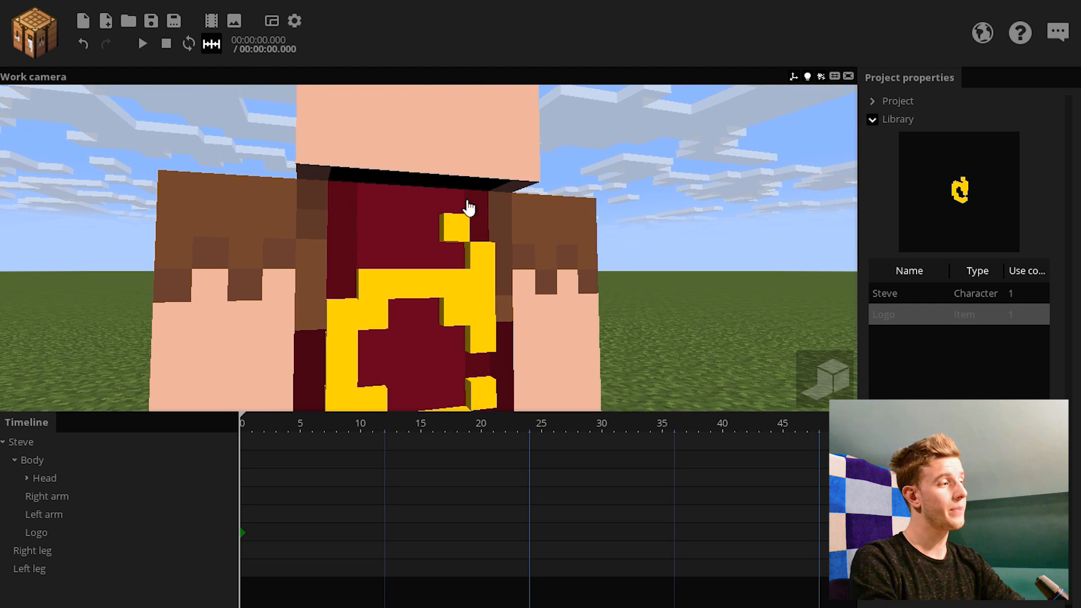
pyautogui.scroll(-5, 473, 210)
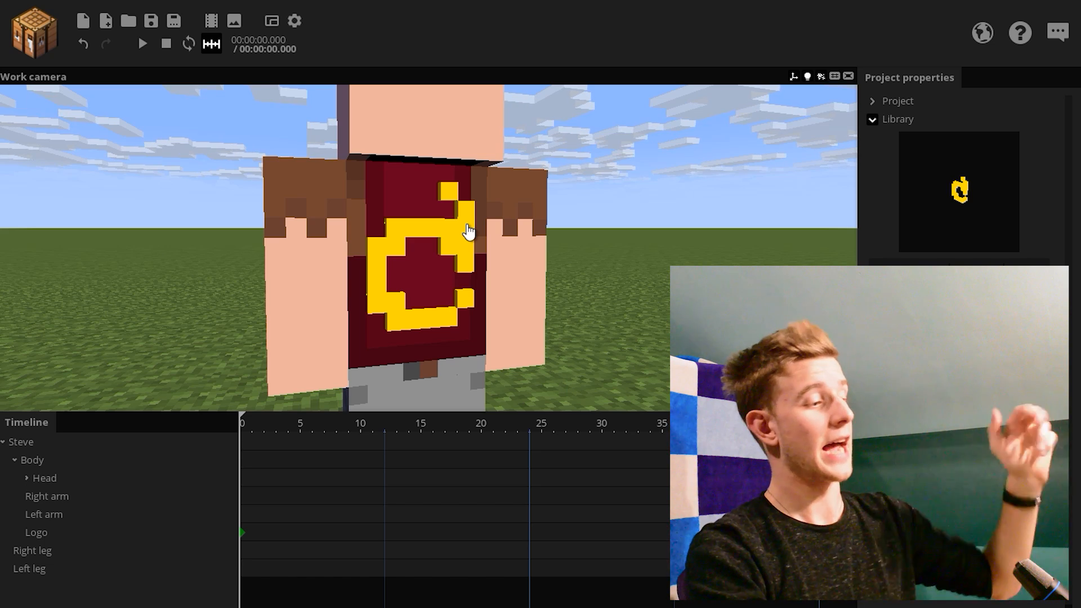
# - Switch to paint.net and copy the logo's 16 × 16 item sheet slot into the empty slot beside it
pyautogui.click(217, 582)
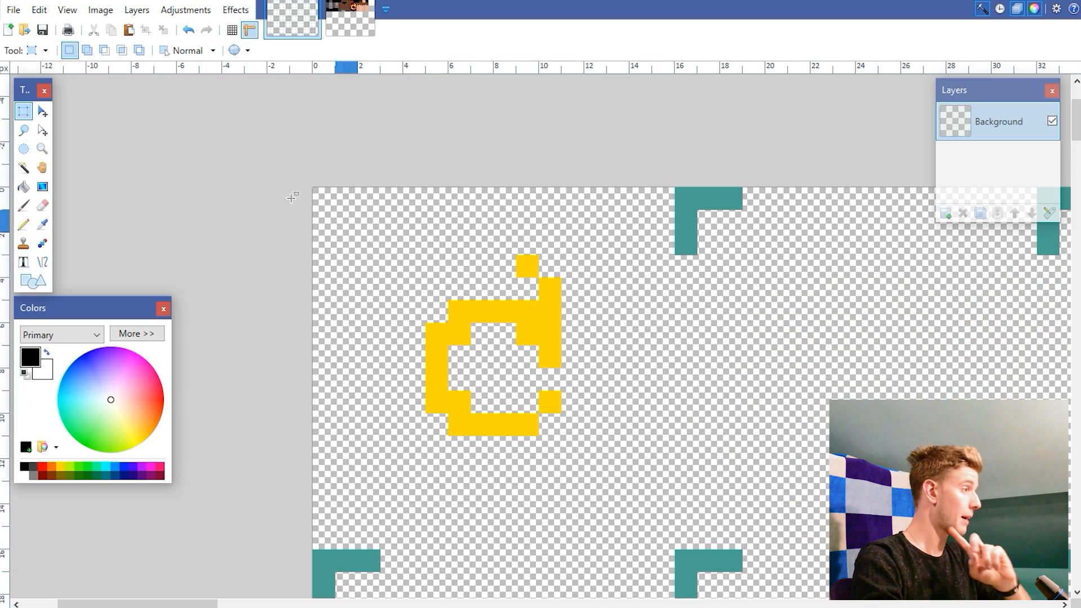
pyautogui.moveTo(319, 193); pyautogui.dragTo(676, 551)
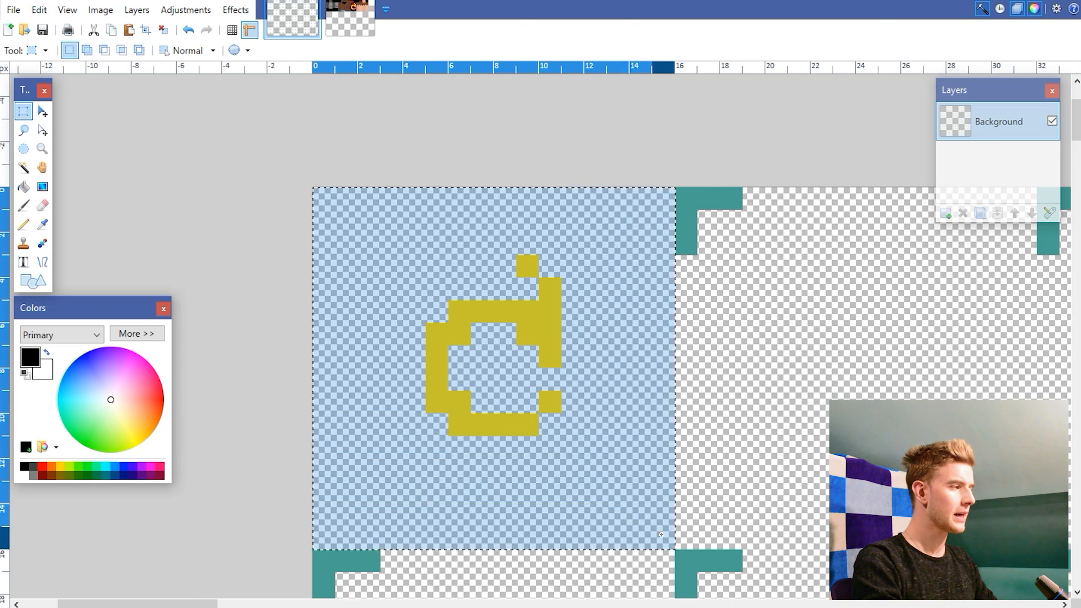
pyautogui.click(129, 30)
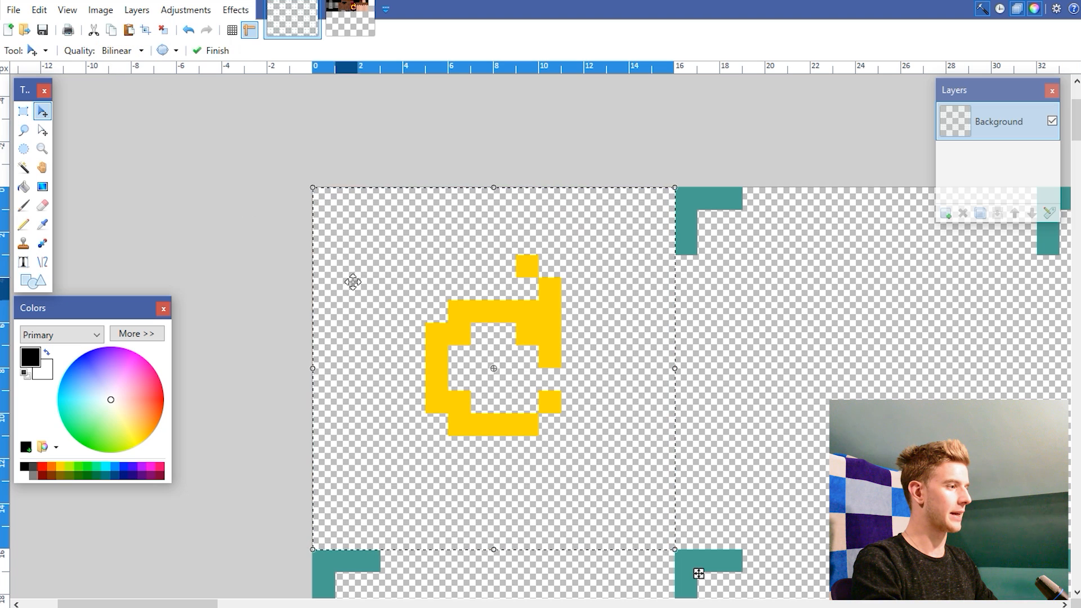
pyautogui.moveTo(353, 282); pyautogui.dragTo(751, 269)
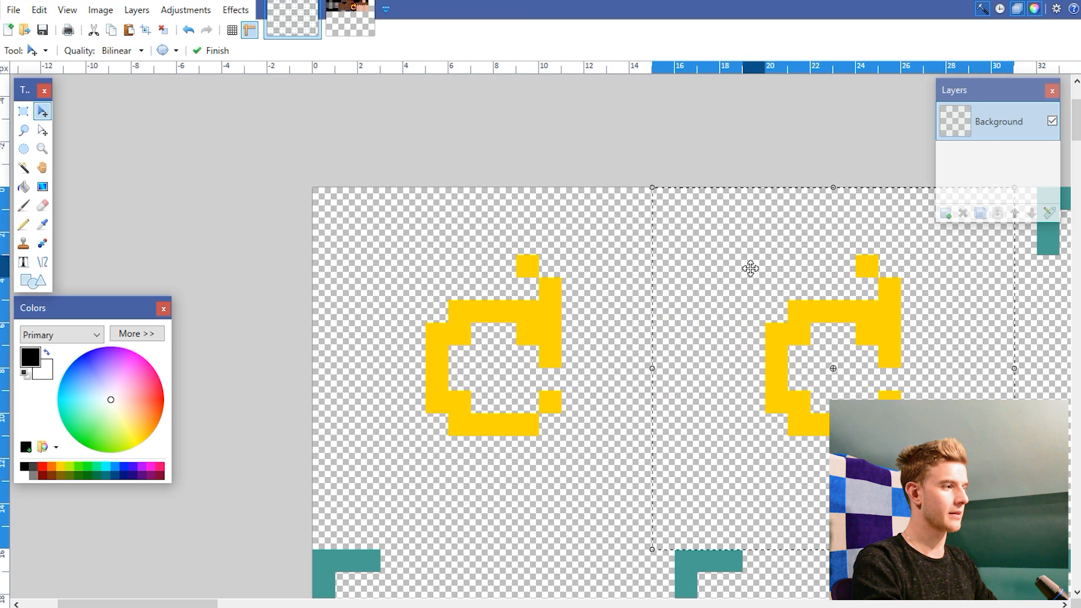
pyautogui.keyDown('ctrl'); pyautogui.scroll(-1, 732, 317); pyautogui.keyUp('ctrl')
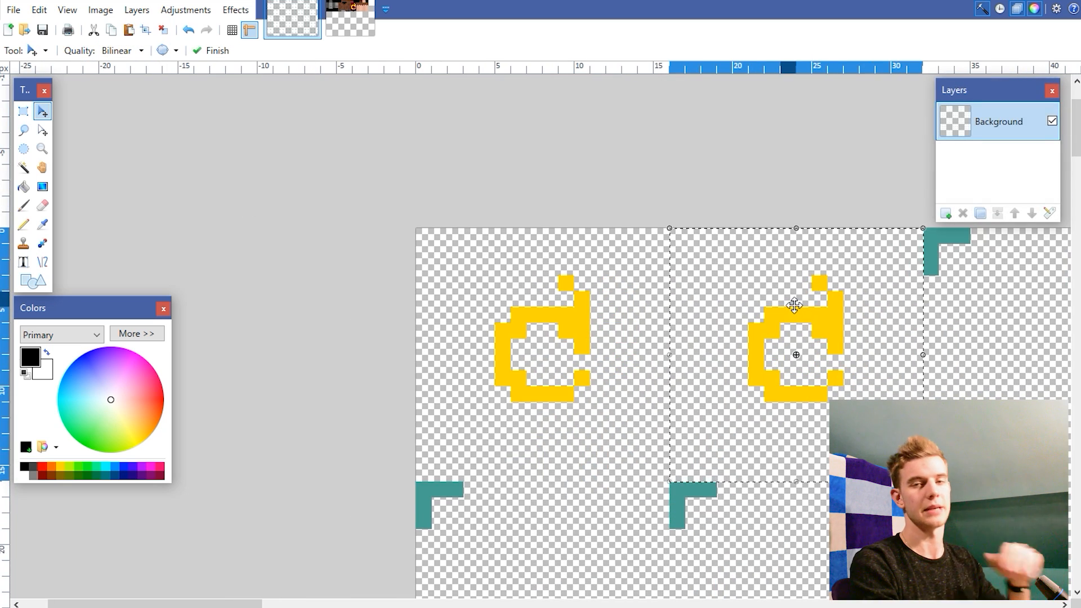
pyautogui.click(163, 30)
pyautogui.keyDown('ctrl'); pyautogui.scroll(1, 615, 363); pyautogui.keyUp('ctrl')
pyautogui.scroll(-2, 611, 370)
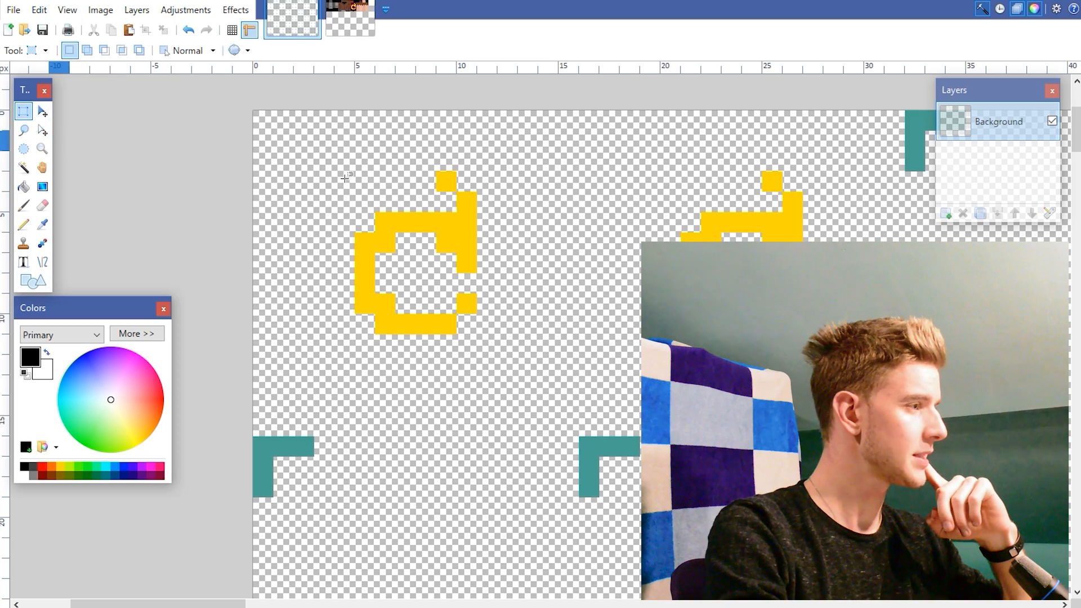
# - Delete the bottom two pixel rows of the logo in the item sheet's first slot and clear the selection
pyautogui.moveTo(458, 194); pyautogui.dragTo(353, 255)
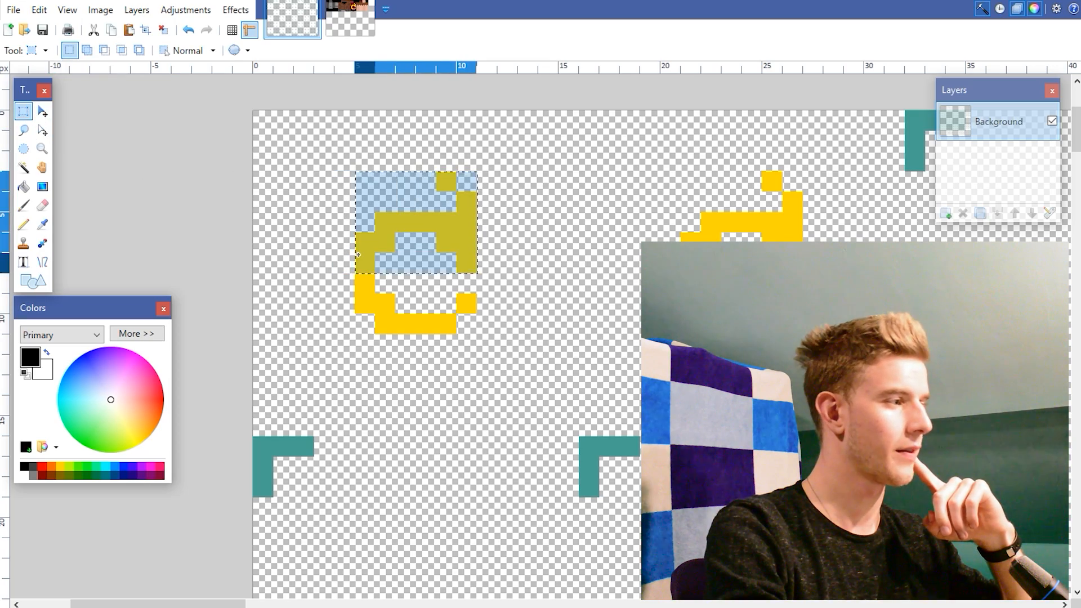
pyautogui.click(489, 269)
pyautogui.moveTo(554, 269); pyautogui.dragTo(254, 111)
pyautogui.moveTo(518, 273); pyautogui.dragTo(322, 171)
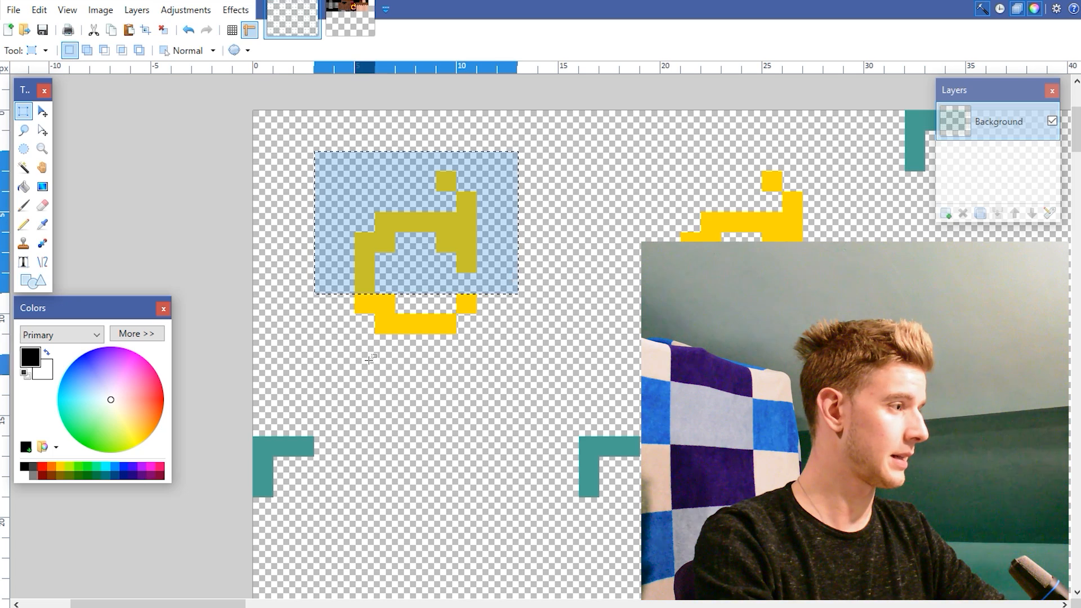
pyautogui.moveTo(327, 301); pyautogui.dragTo(498, 375)
pyautogui.press('Delete')
pyautogui.hotkey('ctrl', 'd')
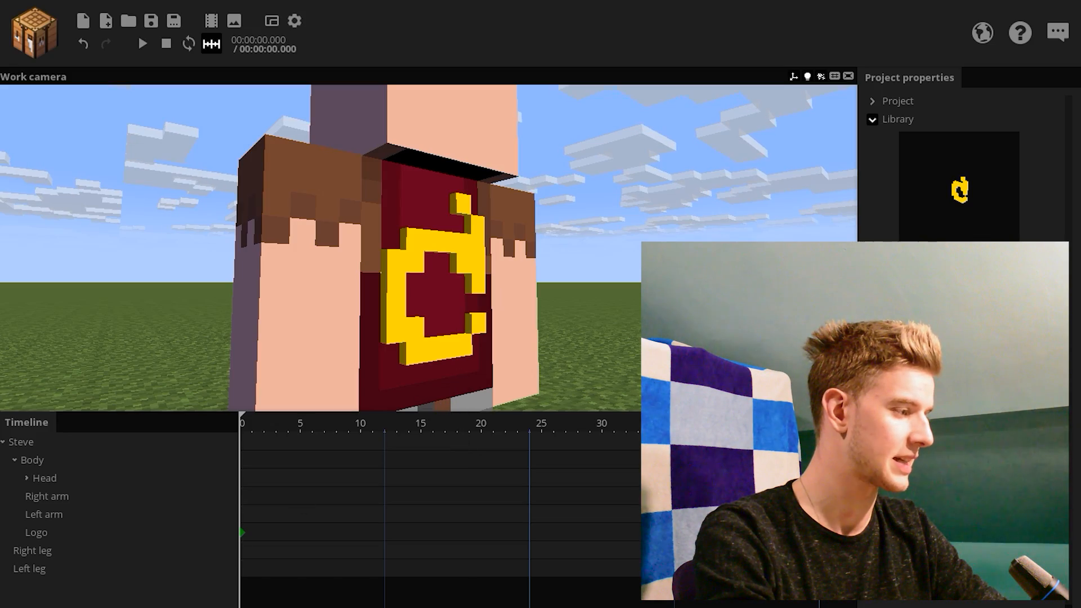
# - Delete the top four pixel rows of the logo copy in the item sheet's second slot
pyautogui.moveTo(702, 395)
pyautogui.mouseDown()
pyautogui.moveTo(772, 351)
pyautogui.moveTo(781, 289)
pyautogui.moveTo(821, 269)
pyautogui.mouseUp()
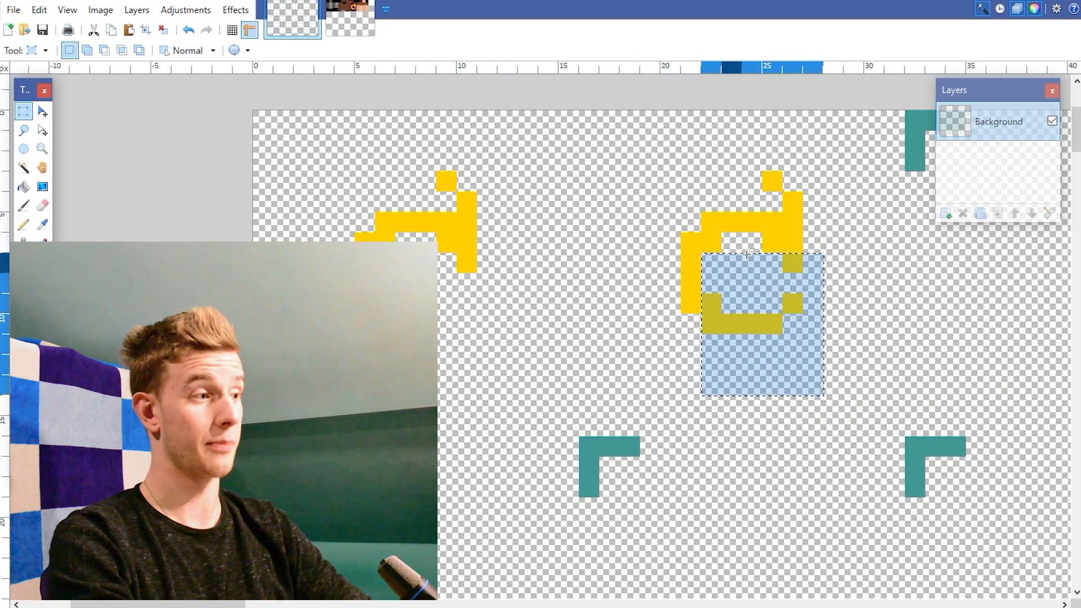
pyautogui.click(813, 240)
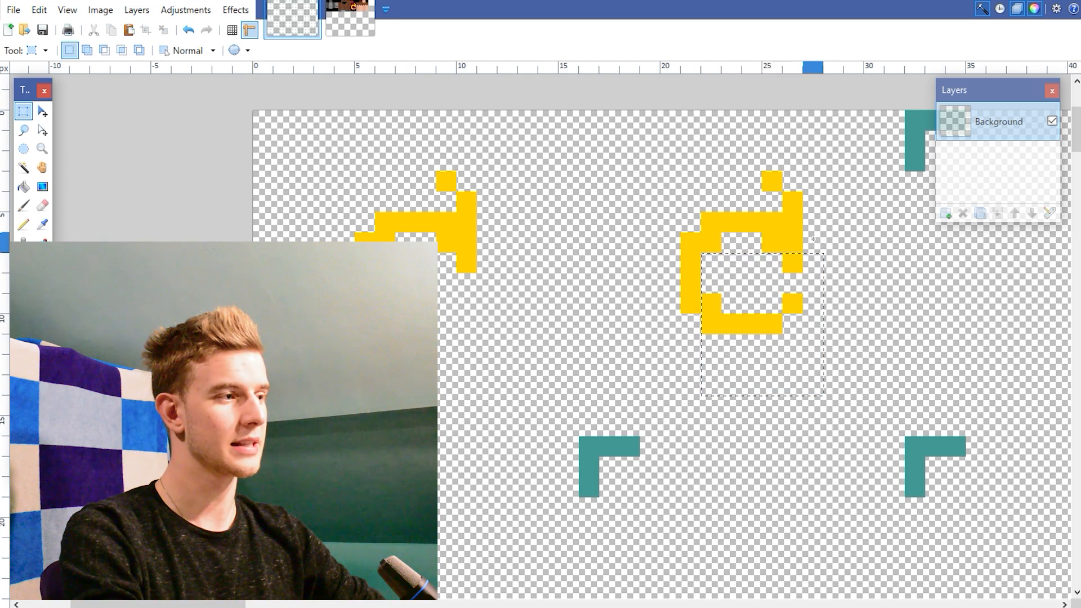
pyautogui.moveTo(814, 246); pyautogui.dragTo(620, 152)
pyautogui.press('Delete')
# - Compare the two logo halves on the item sheet and save the file
pyautogui.moveTo(295, 131); pyautogui.dragTo(538, 313)
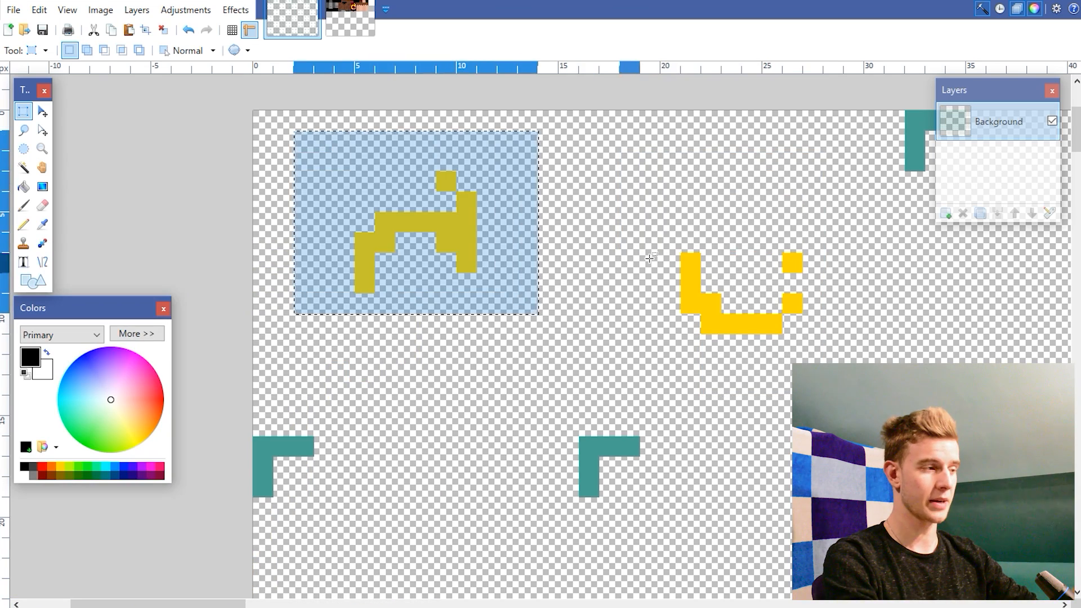
pyautogui.moveTo(620, 192); pyautogui.dragTo(844, 375)
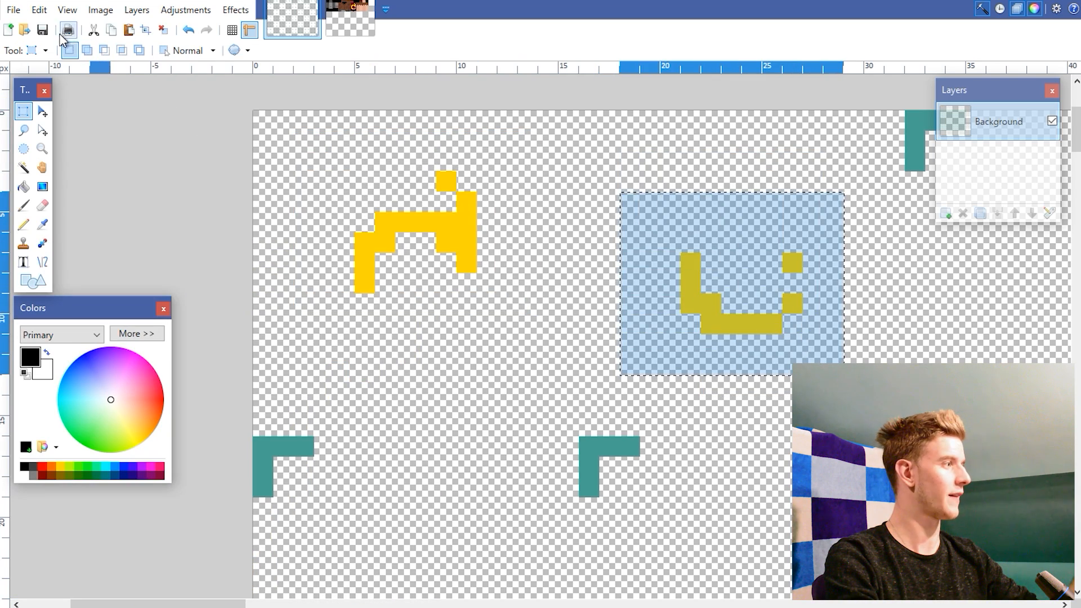
pyautogui.click(405, 223)
pyautogui.click(42, 31)
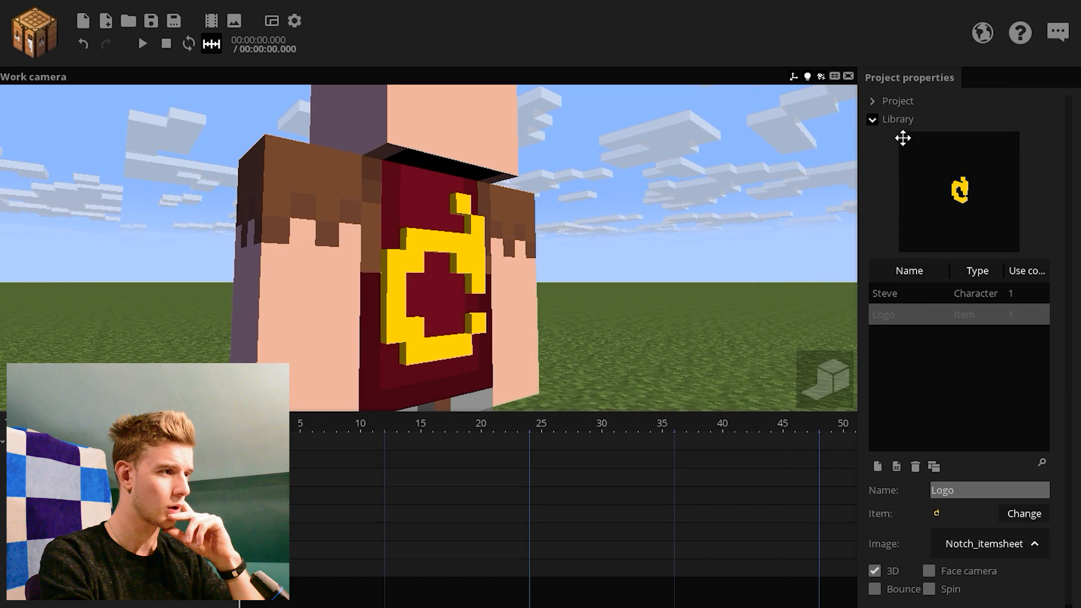
# - Switch to Mine-imator, replace the Notch_itemsheet resource with the edited Notch_itemsheet file and save the project
pyautogui.click(898, 119)
pyautogui.click(890, 159)
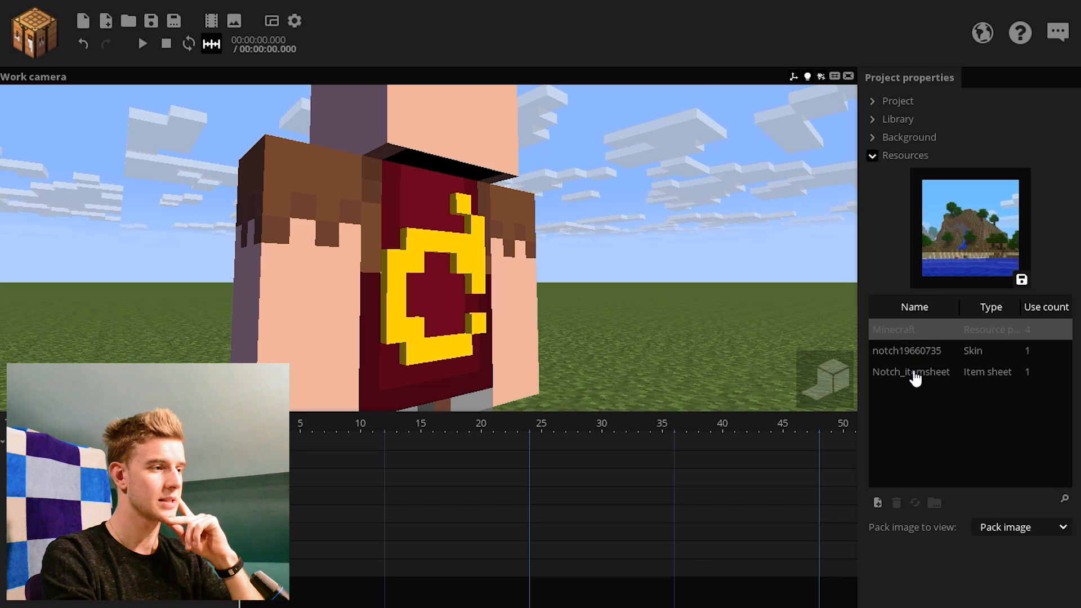
pyautogui.click(914, 374)
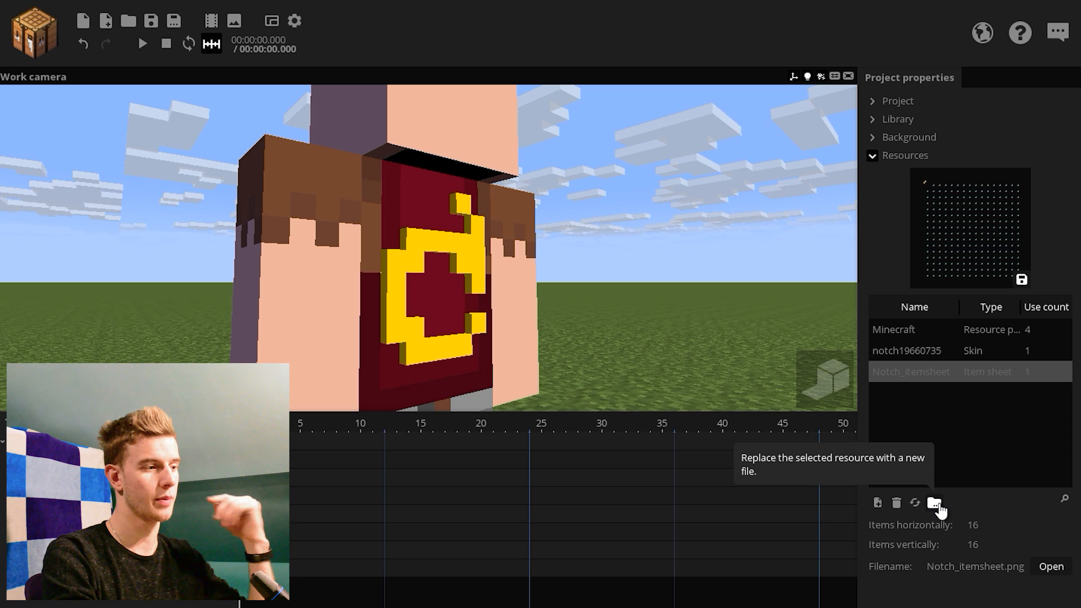
pyautogui.click(935, 503)
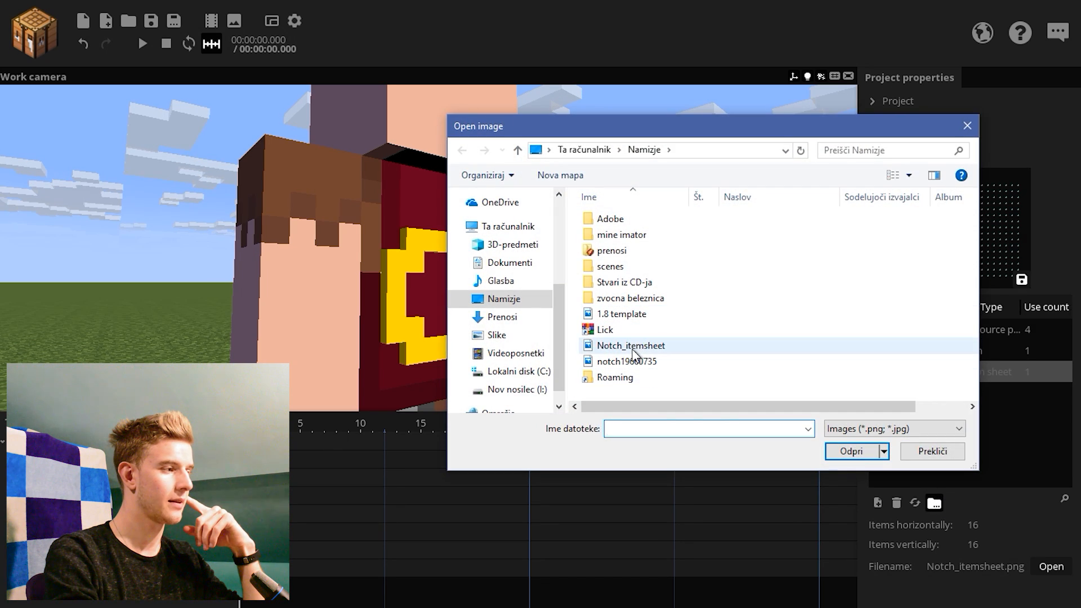
pyautogui.doubleClick(634, 347)
pyautogui.moveTo(563, 294); pyautogui.dragTo(456, 310, button='right')
pyautogui.click(890, 127)
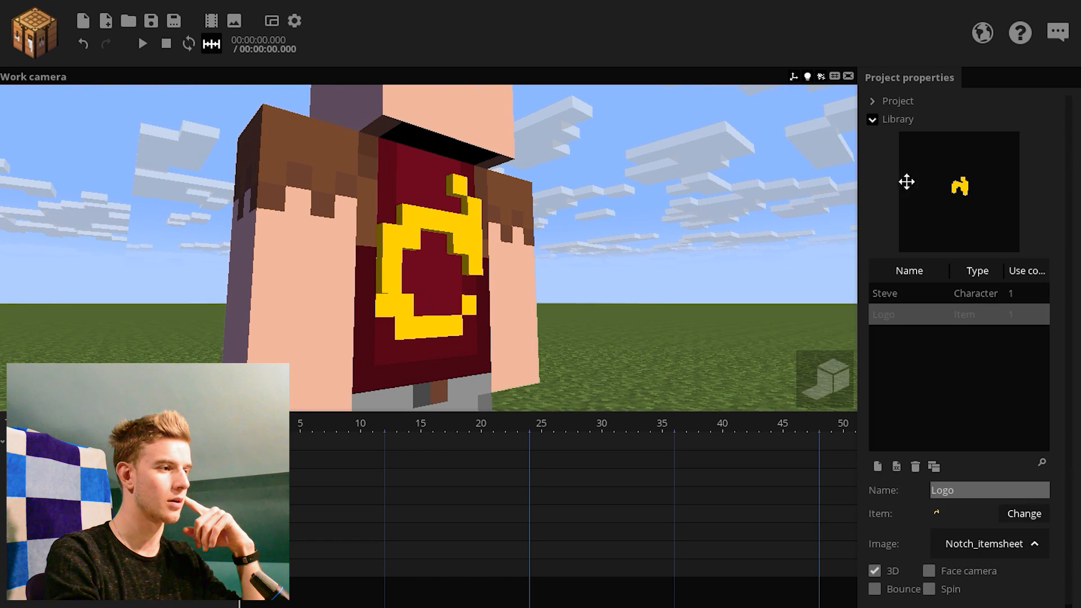
pyautogui.click(151, 21)
# - Create a 3D item named Logo2 from the lower logo half on Notch_itemsheet and parent it to Steve's Body
pyautogui.click(33, 32)
pyautogui.click(152, 92)
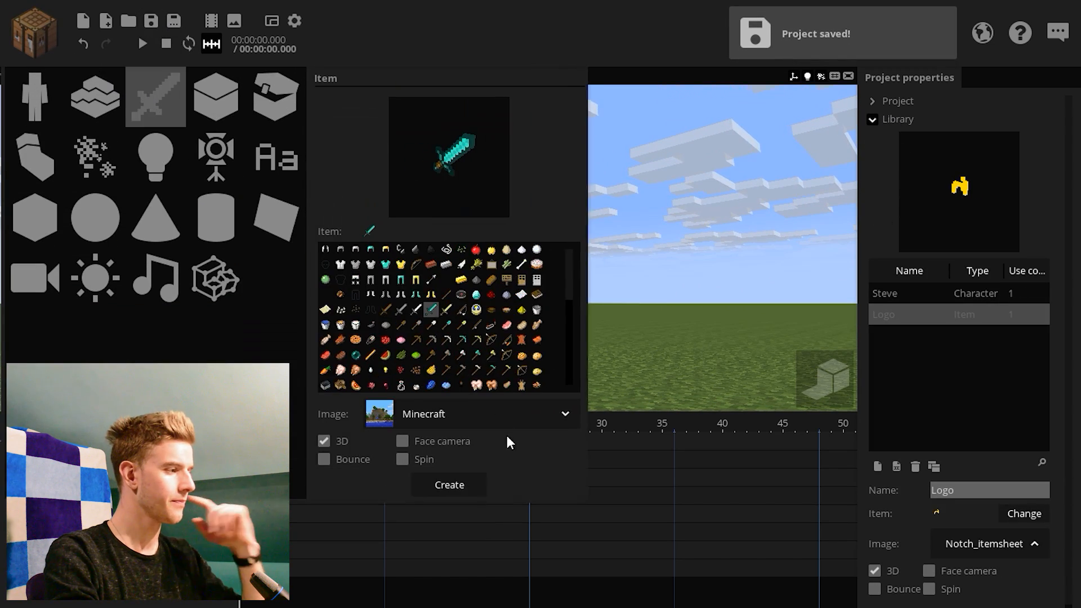
pyautogui.click(446, 483)
pyautogui.write('Logo2')
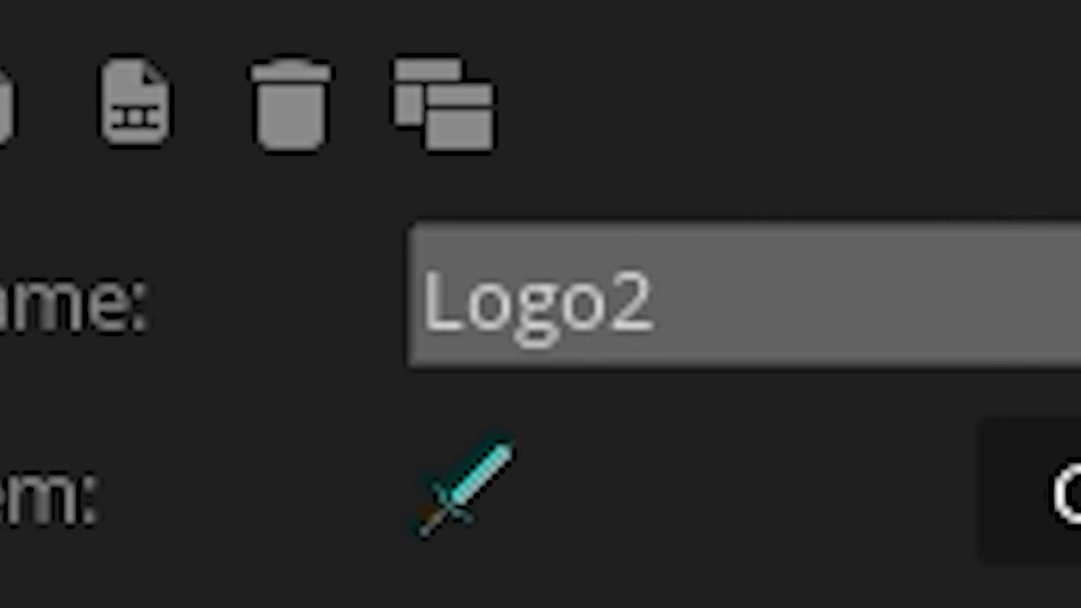
pyautogui.click(1025, 514)
pyautogui.click(744, 391)
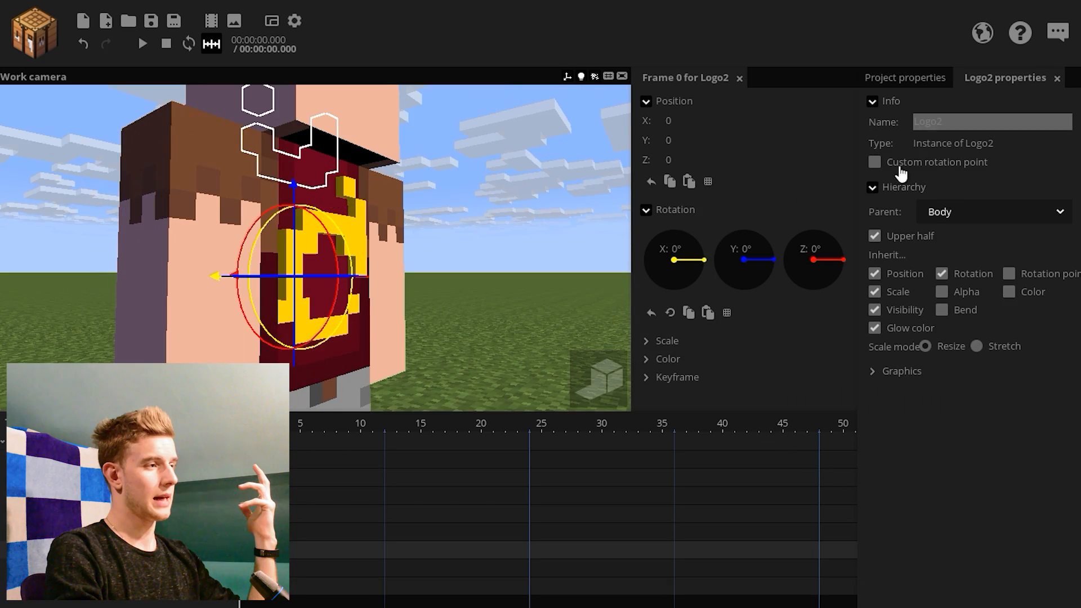
# - Align Logo2 with the Logo at Y 6, Z -2 with Upper half off, and turn on Upper half for the Logo with Y 0
pyautogui.click(880, 241)
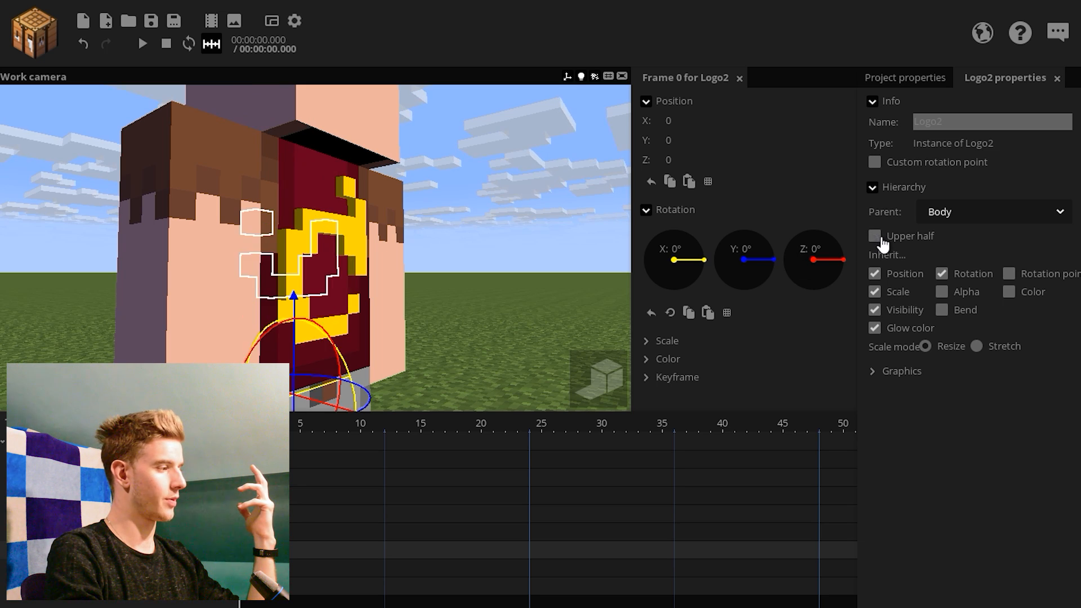
pyautogui.click(56, 529)
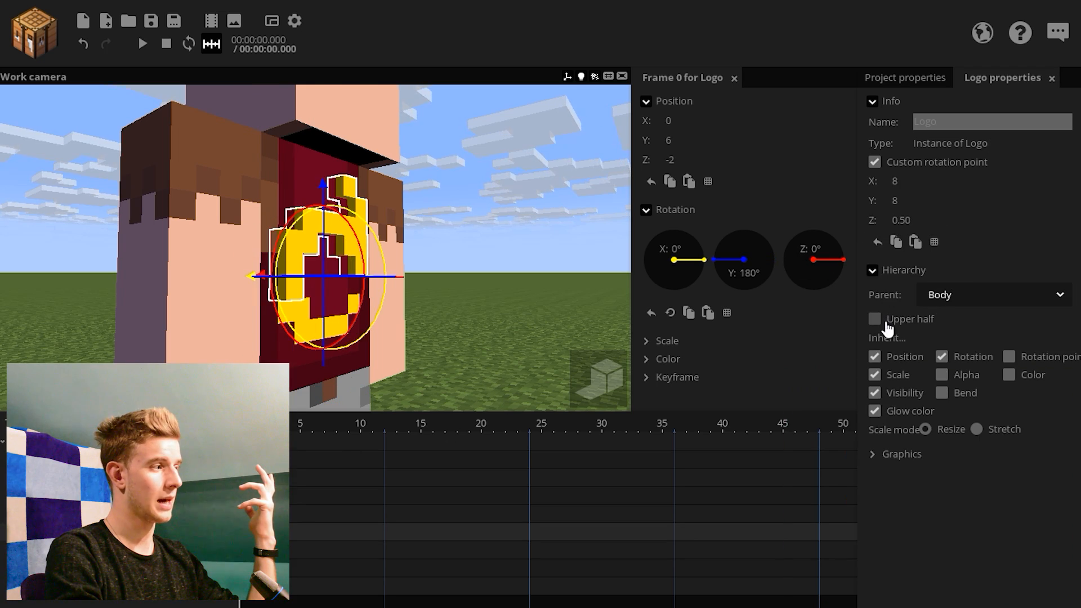
pyautogui.click(887, 324)
pyautogui.moveTo(326, 213); pyautogui.dragTo(396, 277)
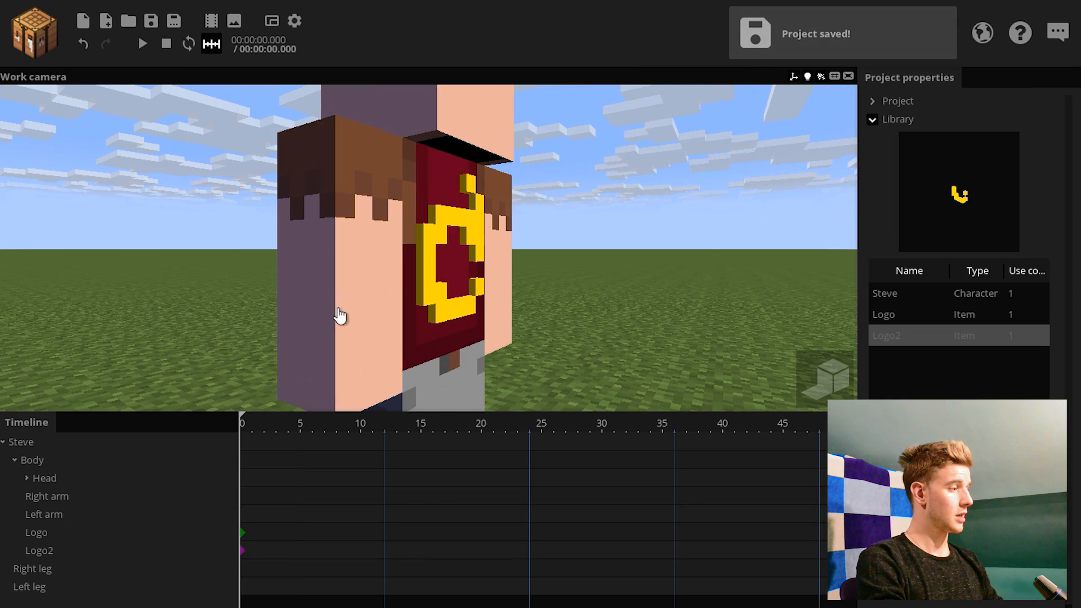
# - Review the settings of Logo and Logo2, and bend Steve's body around the X axis to test how both halves follow
pyautogui.click(37, 533)
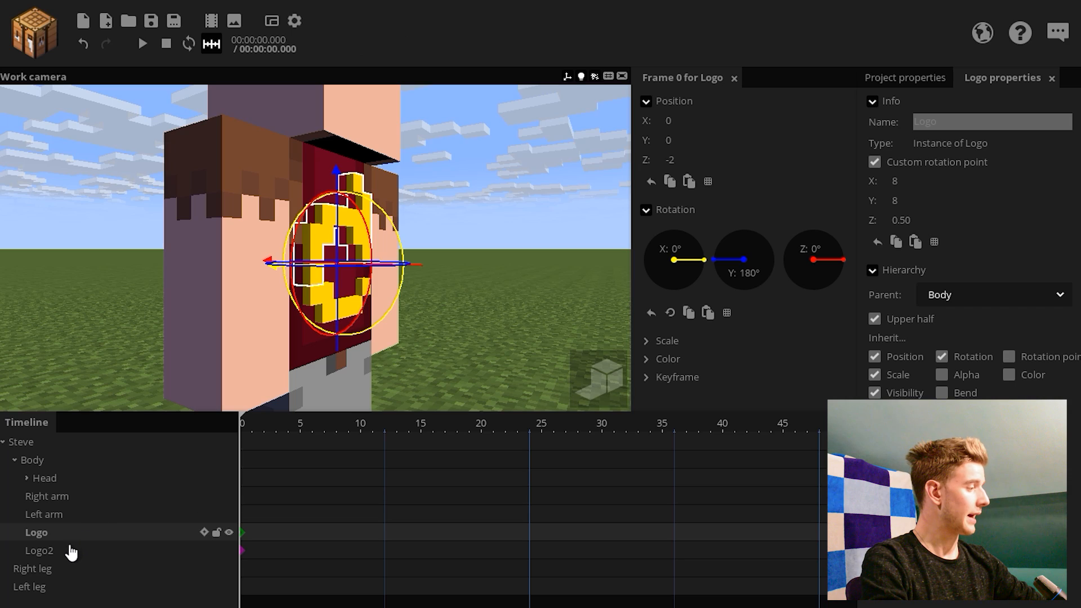
pyautogui.click(67, 554)
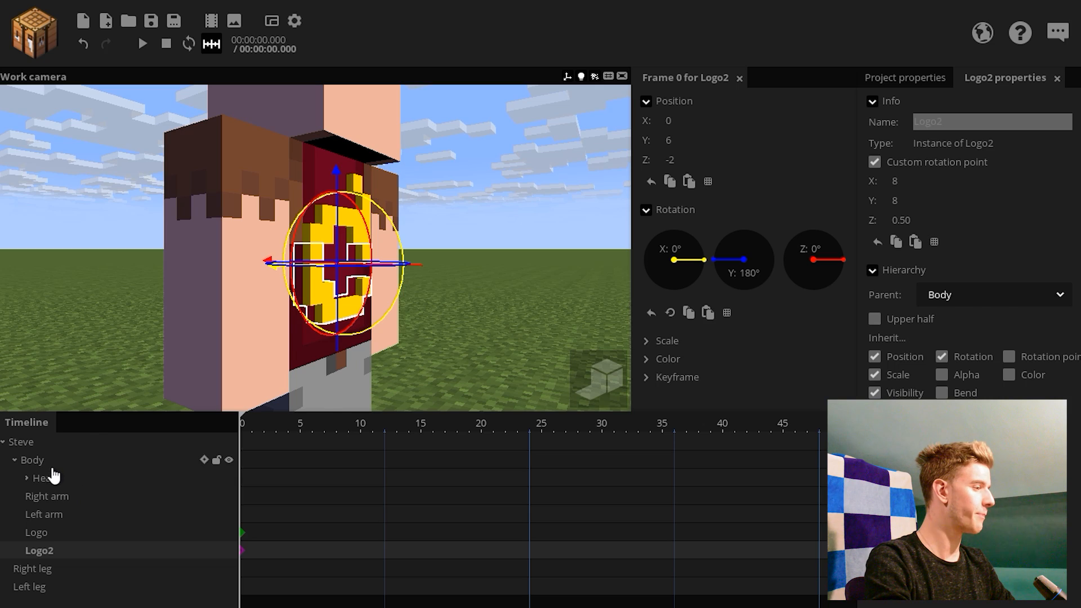
pyautogui.click(50, 464)
pyautogui.moveTo(417, 315); pyautogui.dragTo(473, 312)
pyautogui.moveTo(340, 345); pyautogui.dragTo(314, 325)
pyautogui.moveTo(507, 288); pyautogui.dragTo(431, 301)
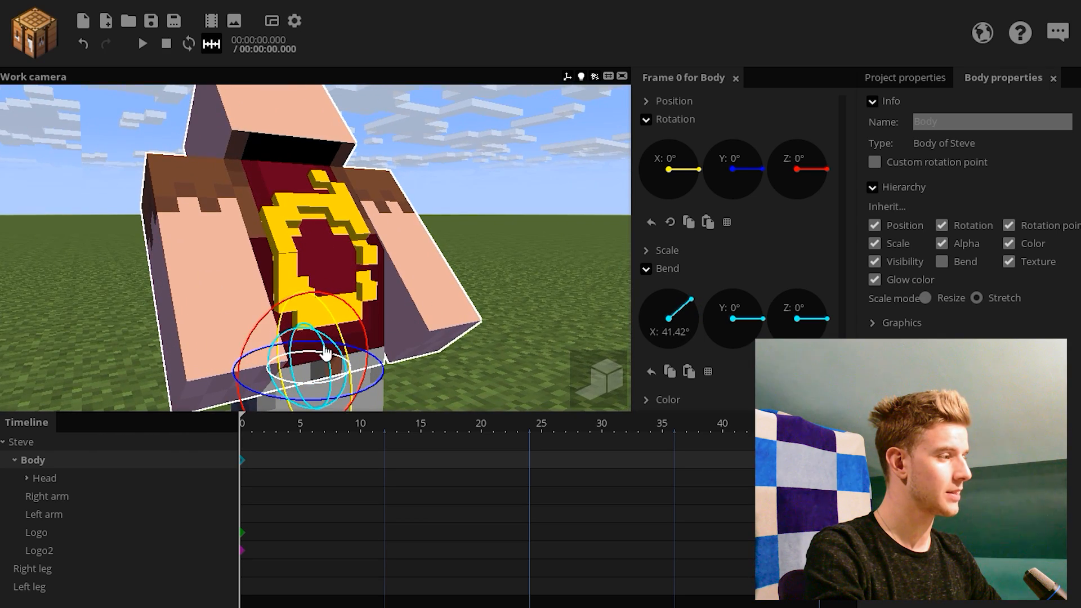
pyautogui.moveTo(319, 345); pyautogui.dragTo(345, 335)
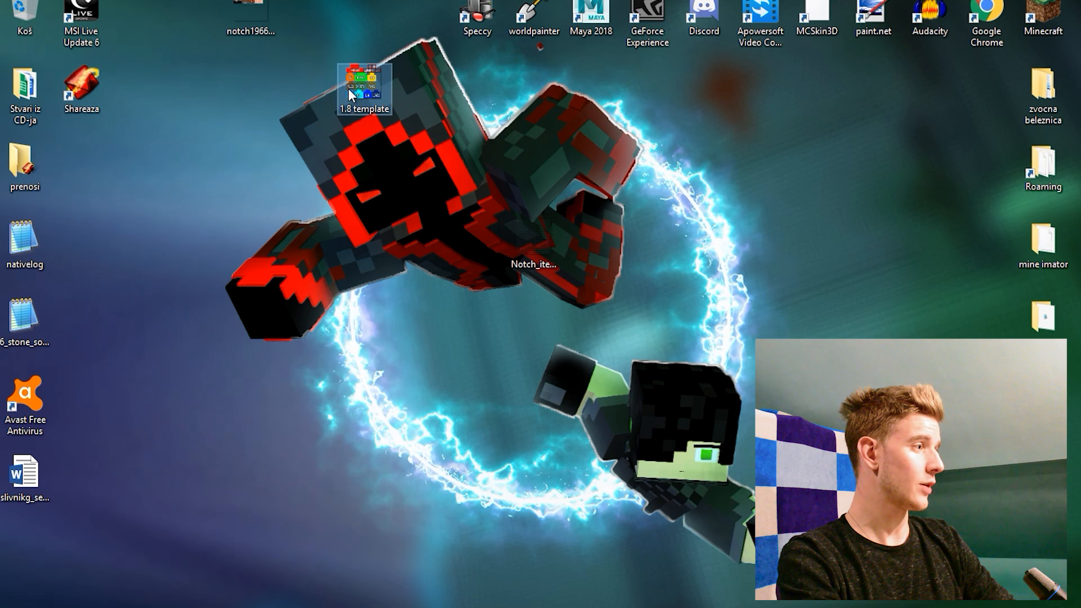
pyautogui.doubleClick(348, 89)
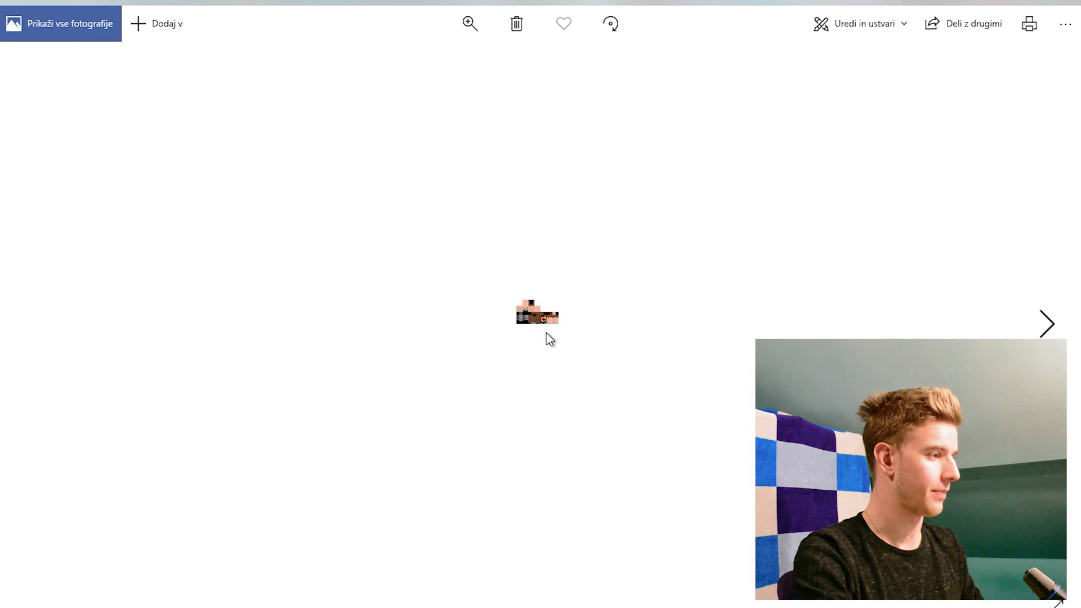
pyautogui.scroll(3, 541, 329)
pyautogui.hotkey('alt', 'F4')
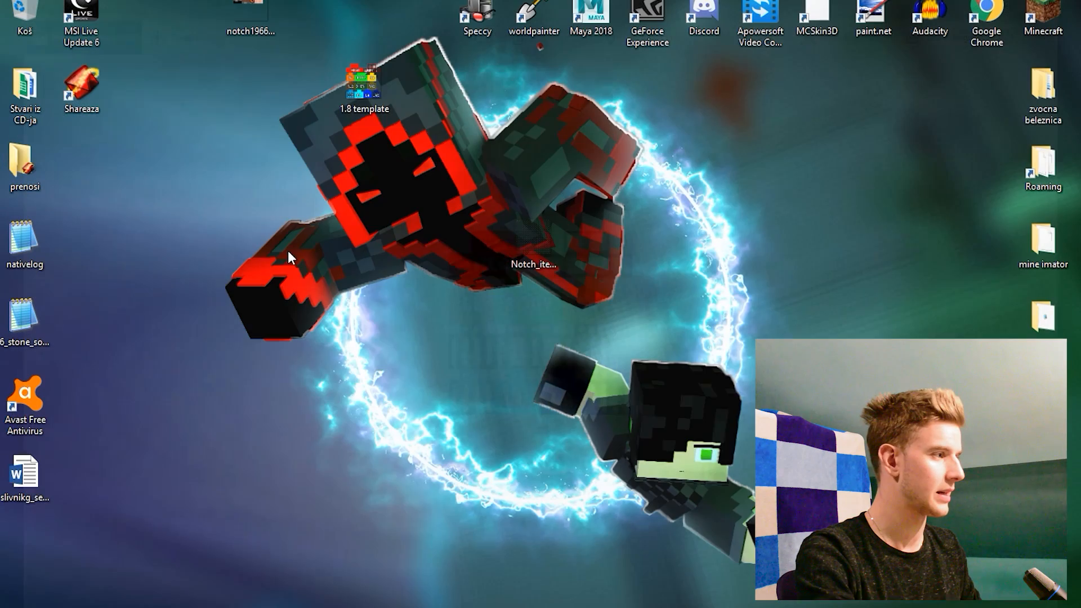
# - Open the 1.8 template image from the desktop in paint.net and bring its body section into view
pyautogui.rightClick(363, 93)
pyautogui.moveTo(550, 335)
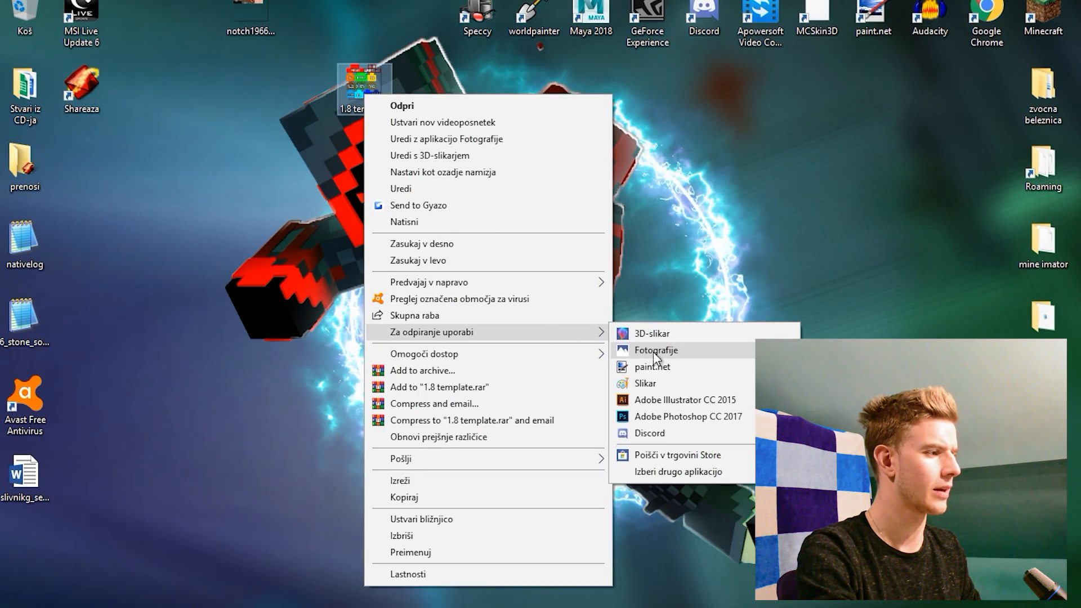
pyautogui.click(653, 365)
pyautogui.keyDown('ctrl'); pyautogui.scroll(3, 519, 318); pyautogui.keyUp('ctrl')
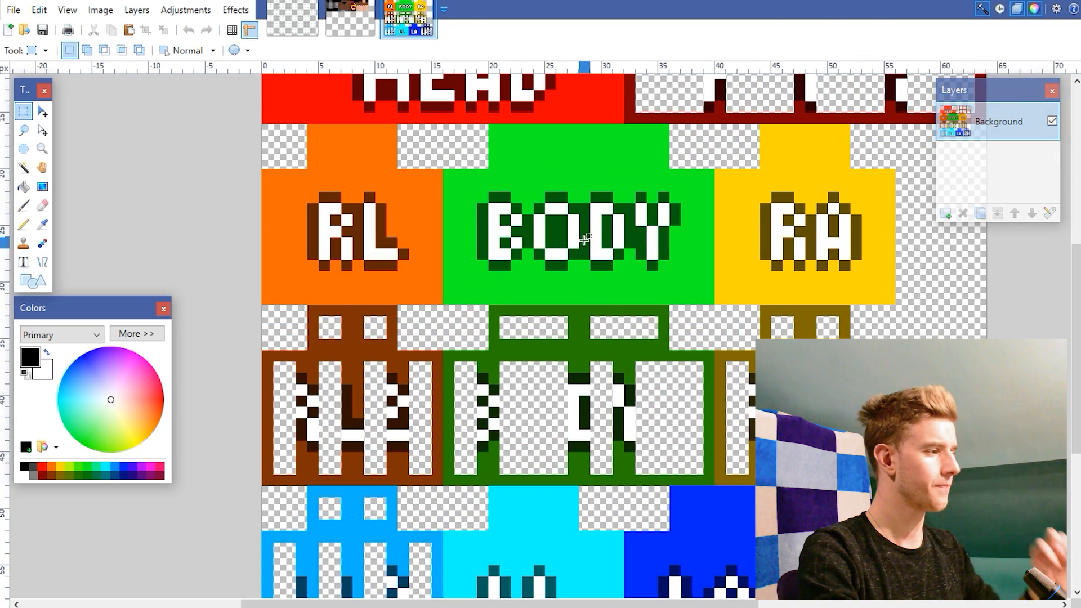
pyautogui.scroll(2, 493, 174)
# - Select the body section on the 1.8 template and the matching body area on the Notch skin texture
pyautogui.moveTo(449, 220); pyautogui.dragTo(711, 392)
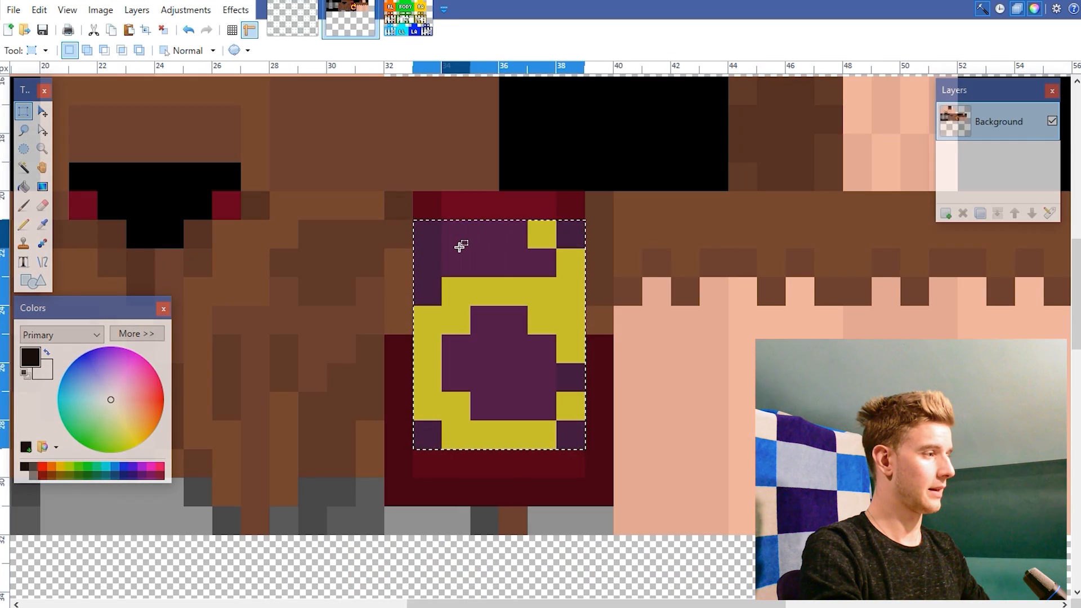
pyautogui.keyDown('ctrl'); pyautogui.scroll(-3, 459, 248); pyautogui.keyUp('ctrl')
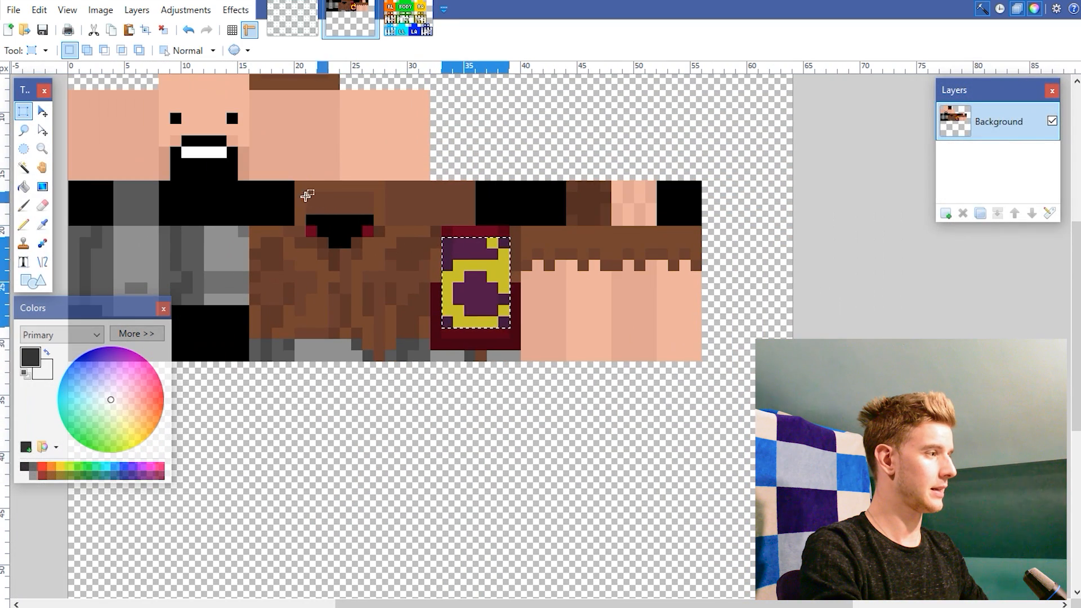
pyautogui.hotkey('ctrl', 'v')
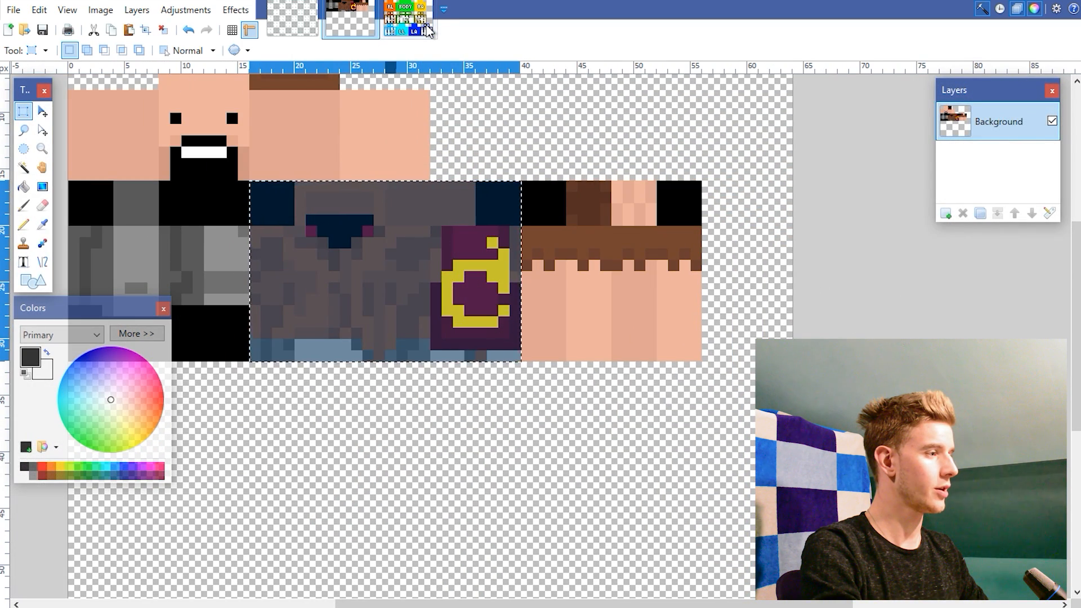
# - Select the four-pixel-high strip directly below the green body block on the template, and select the matching strip on the skin
pyautogui.click(426, 30)
pyautogui.scroll(-3, 483, 181)
pyautogui.scroll(2, 532, 243)
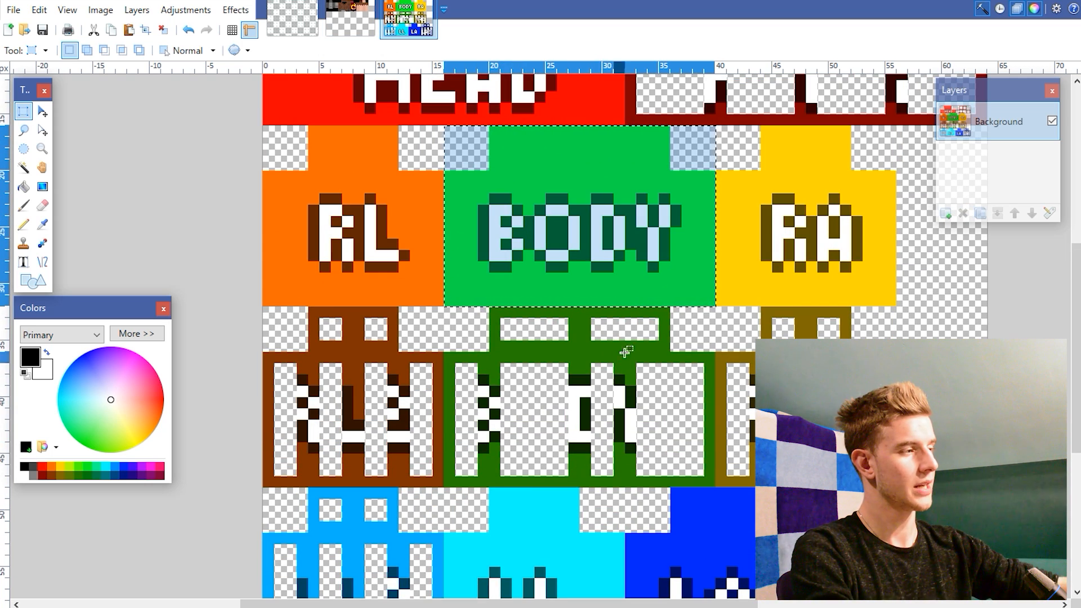
pyautogui.click(349, 18)
pyautogui.scroll(-2, 452, 303)
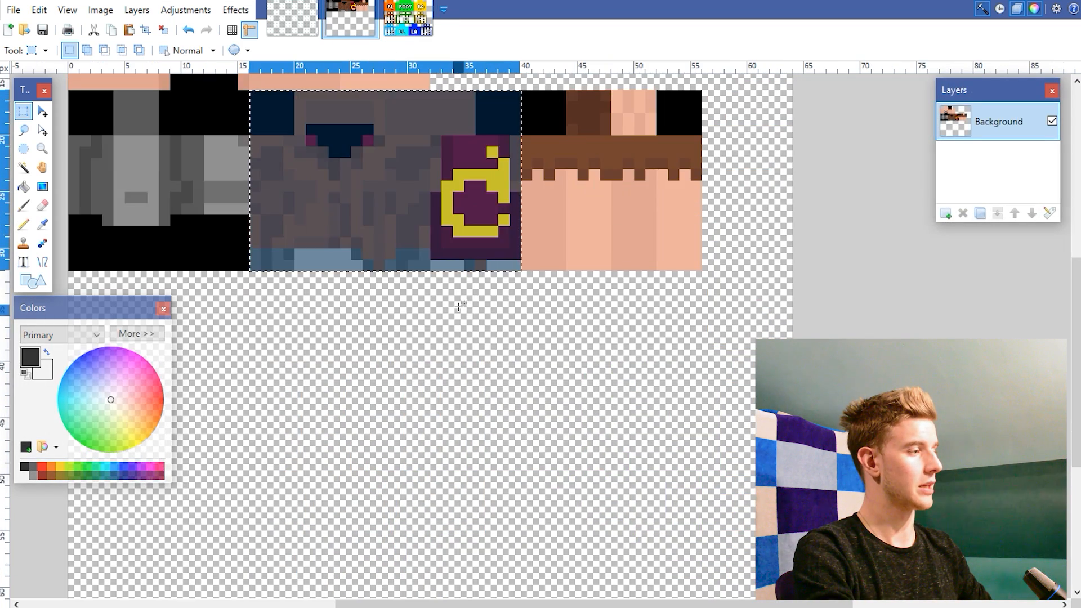
pyautogui.click(408, 21)
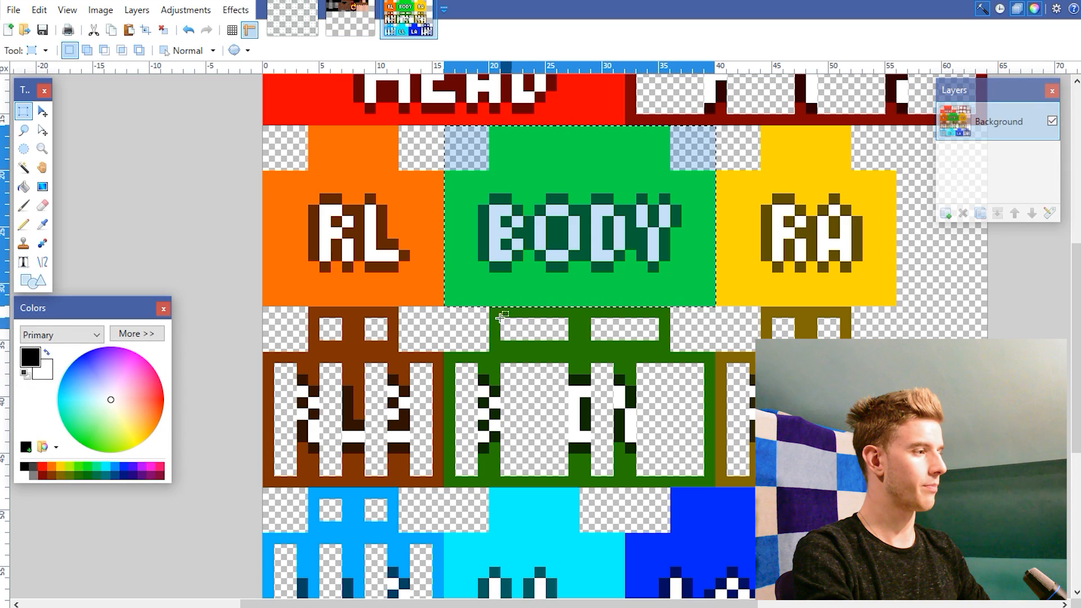
pyautogui.moveTo(445, 307); pyautogui.dragTo(682, 351)
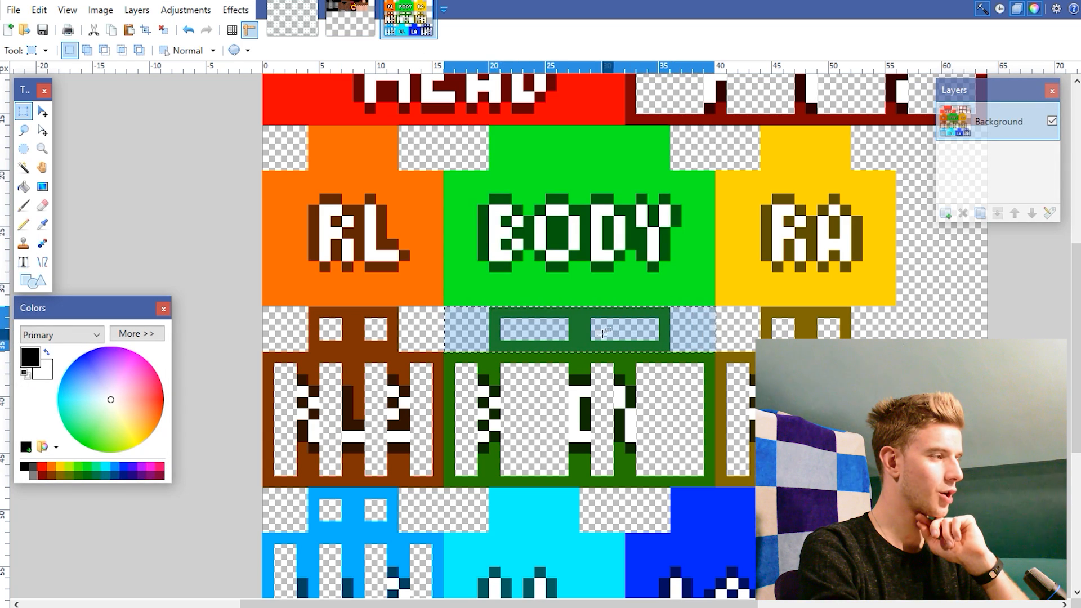
pyautogui.click(349, 19)
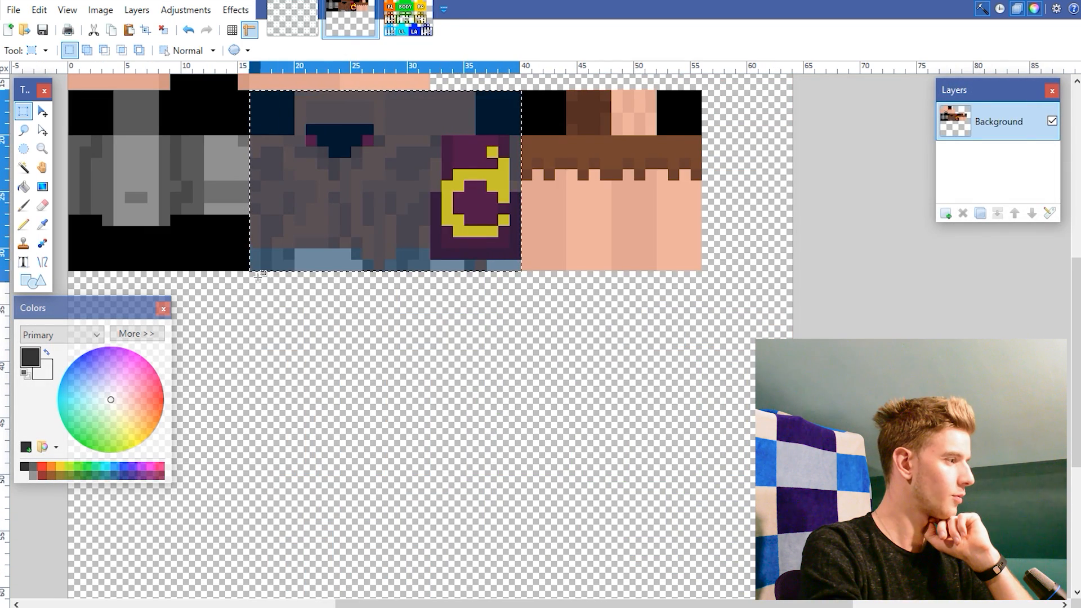
pyautogui.moveTo(252, 272); pyautogui.dragTo(471, 291)
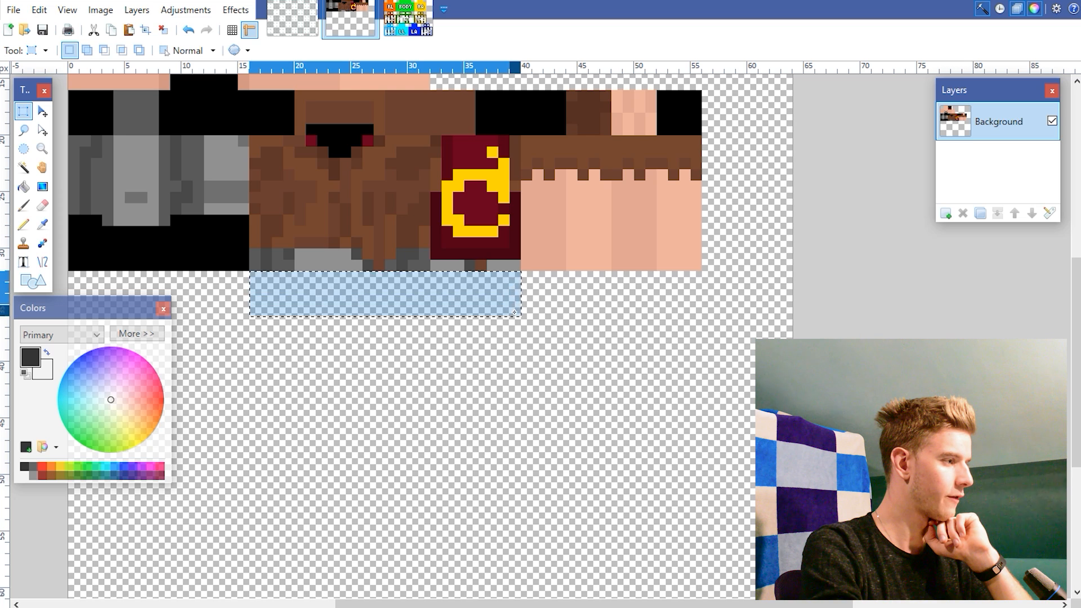
# - Mark the template's second-layer body area, and copy the skin's logo panel 16 pixels down onto the matching second-layer area
pyautogui.click(408, 20)
pyautogui.moveTo(445, 352); pyautogui.dragTo(690, 465)
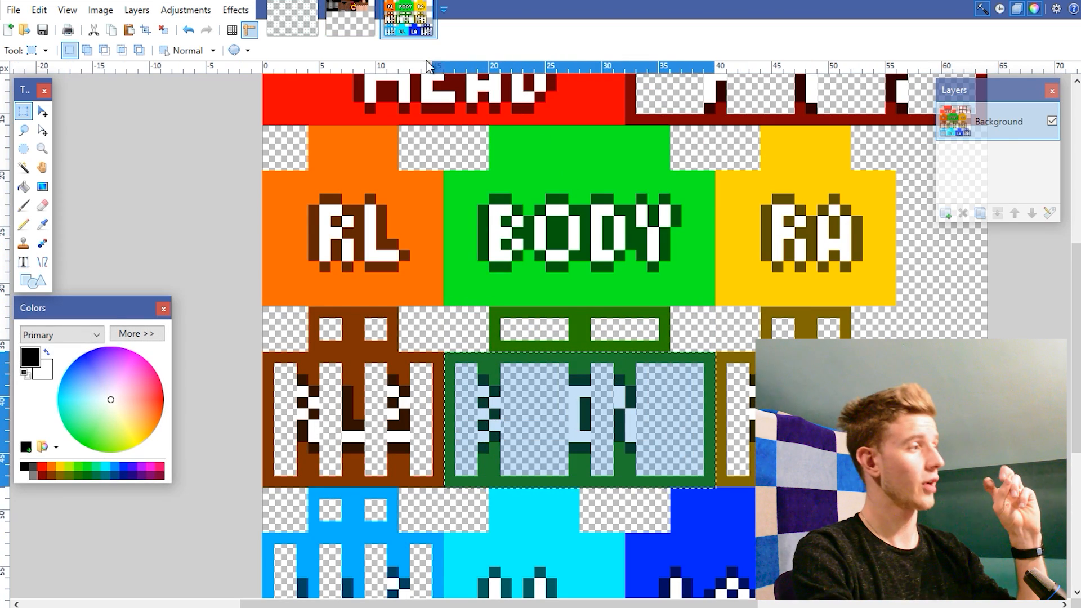
pyautogui.click(349, 19)
pyautogui.scroll(3, 517, 355)
pyautogui.moveTo(465, 265); pyautogui.dragTo(435, 236)
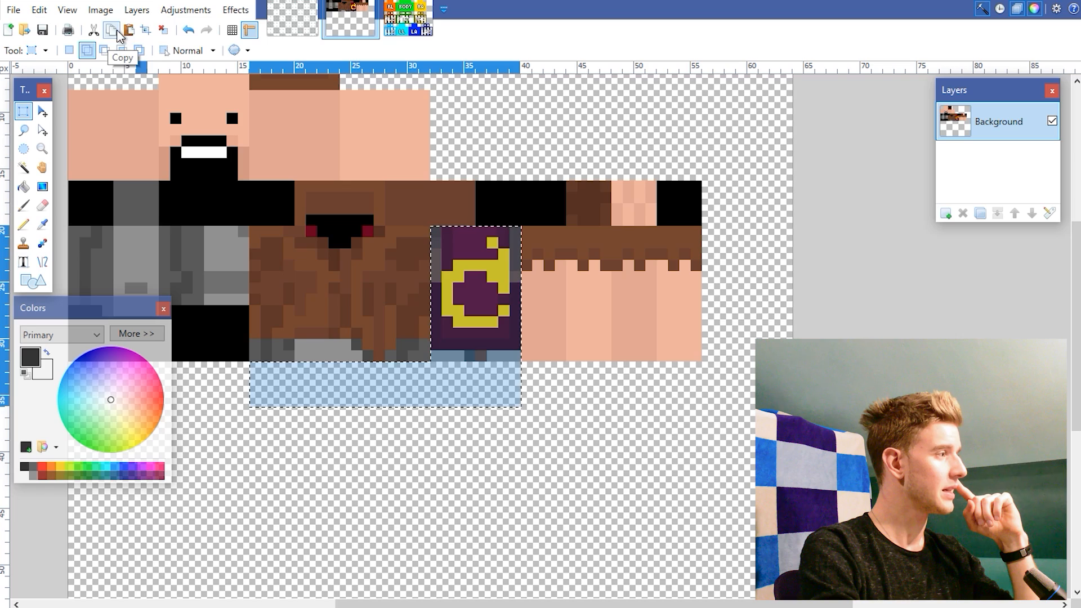
pyautogui.click(129, 31)
pyautogui.moveTo(492, 408); pyautogui.dragTo(493, 543)
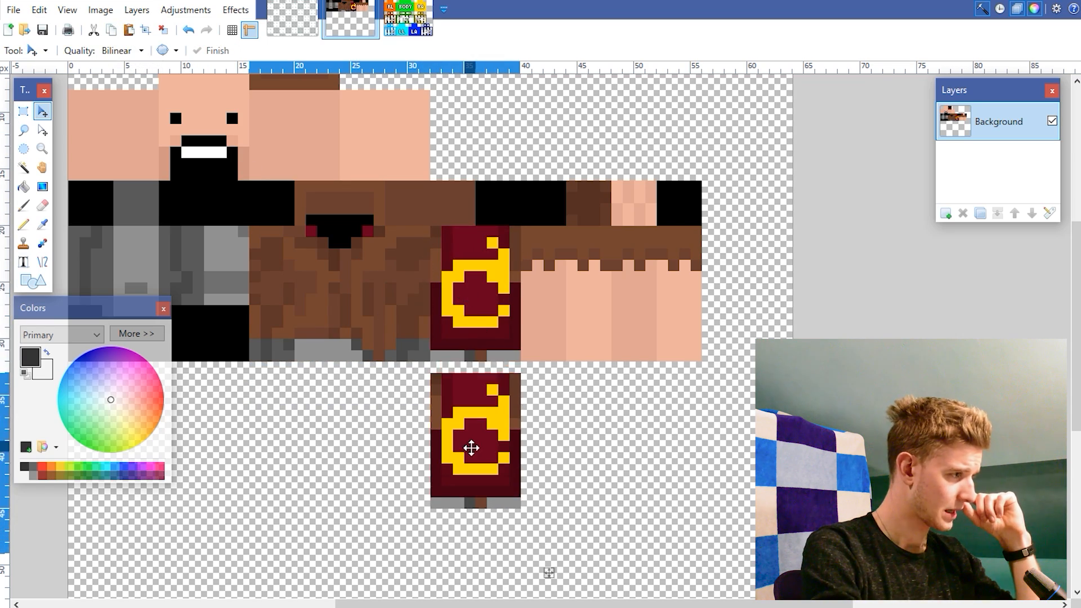
pyautogui.keyDown('ctrl'); pyautogui.scroll(3, 394, 298); pyautogui.keyUp('ctrl')
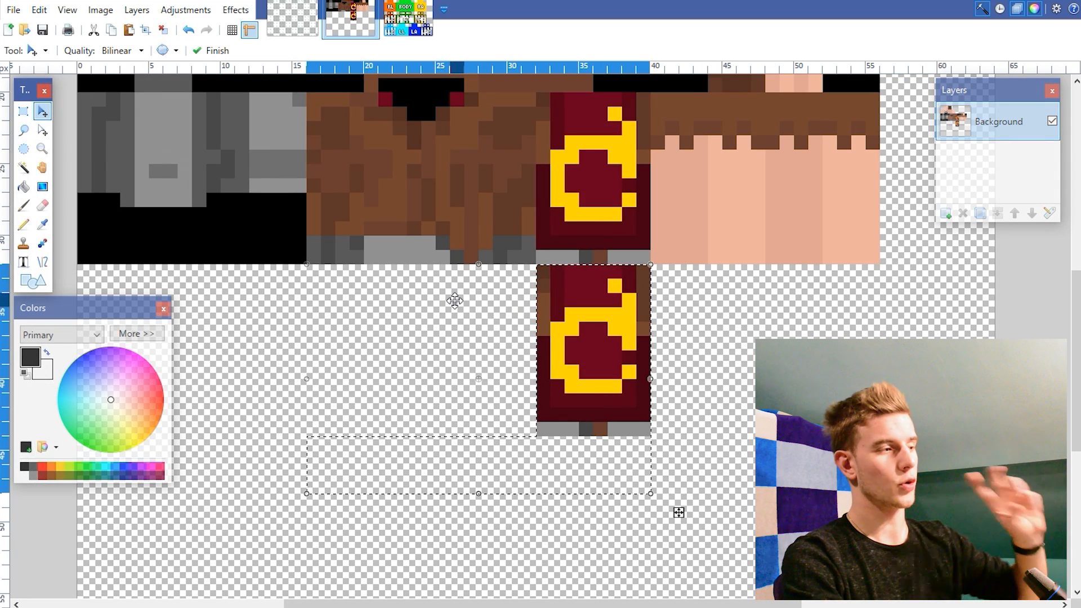
pyautogui.moveTo(587, 321); pyautogui.dragTo(587, 377)
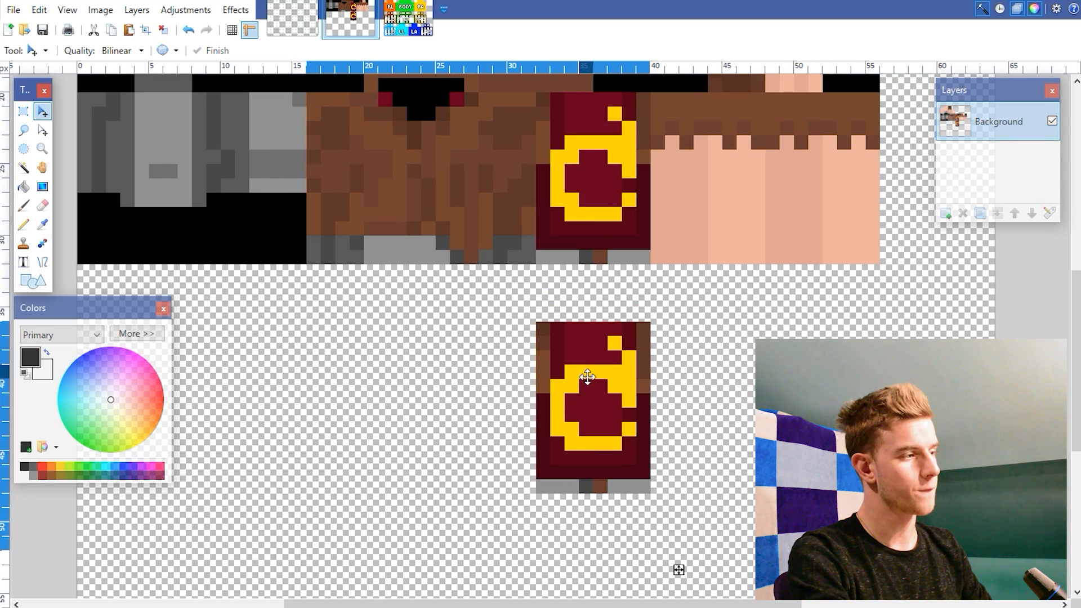
# - Deselect the copied panel and erase everything on it except the yellow logo
pyautogui.hotkey('ctrl', '+')
pyautogui.hotkey('ctrl', 'd')
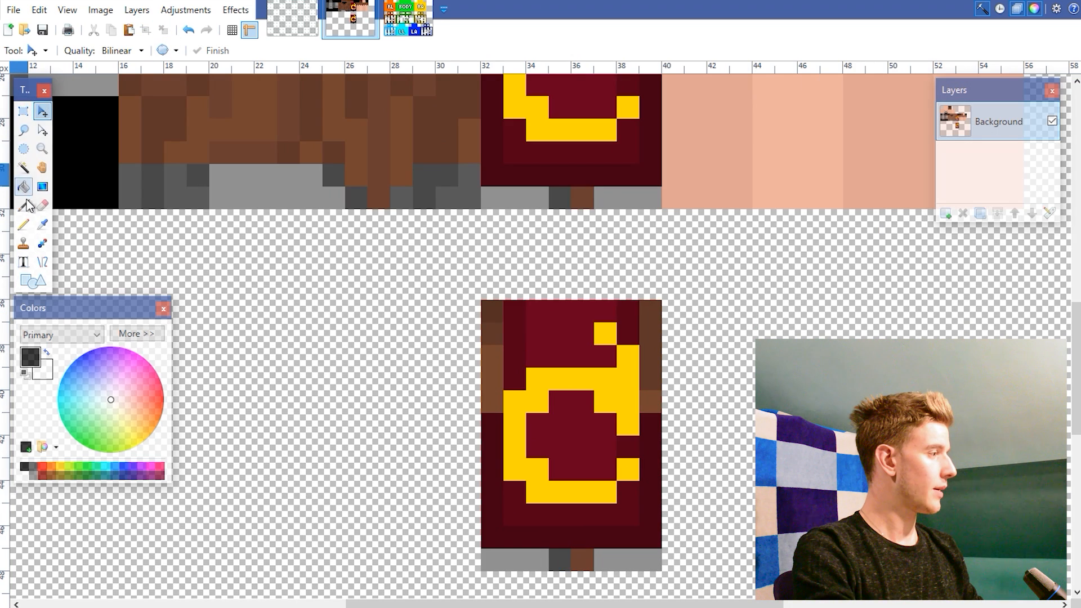
pyautogui.moveTo(601, 310)
pyautogui.mouseDown()
pyautogui.moveTo(486, 319)
pyautogui.moveTo(495, 529)
pyautogui.moveTo(686, 413)
pyautogui.mouseUp()
pyautogui.keyDown('ctrl'); pyautogui.scroll(-2, 684, 412); pyautogui.keyUp('ctrl')
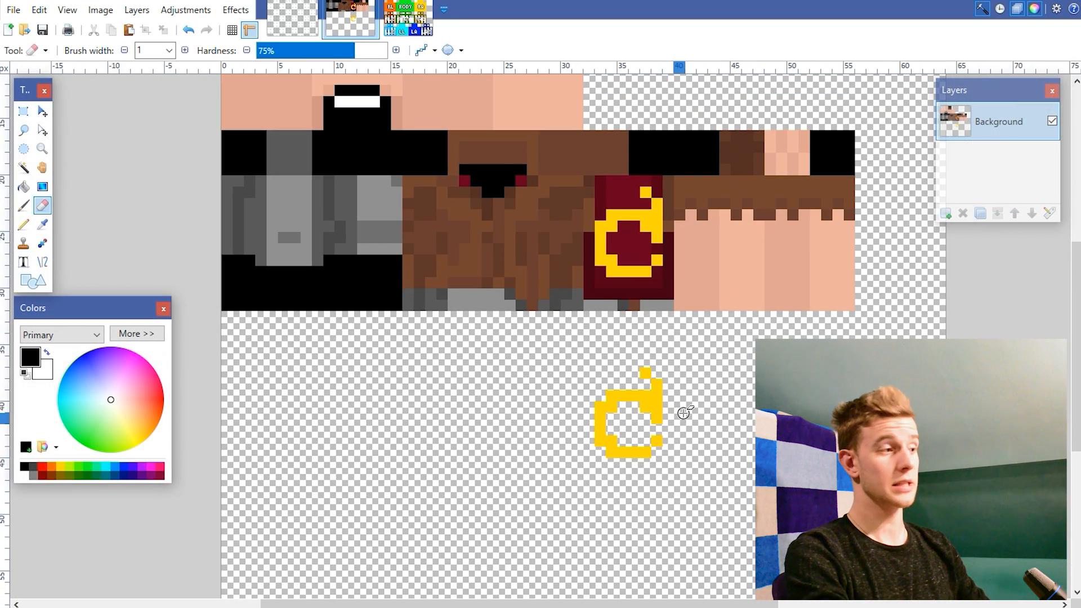
# - Sample the shirt's dark red and paint over the yellow logo on the original body panel with the Pencil
pyautogui.keyDown('ctrl'); pyautogui.scroll(2, 604, 222); pyautogui.keyUp('ctrl')
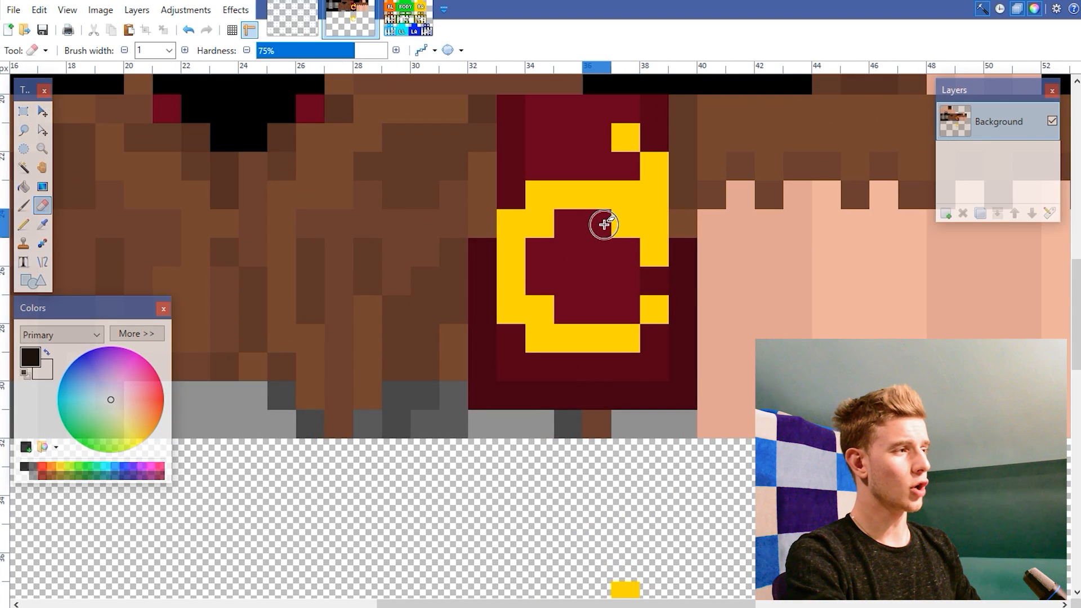
pyautogui.scroll(-2, 617, 317)
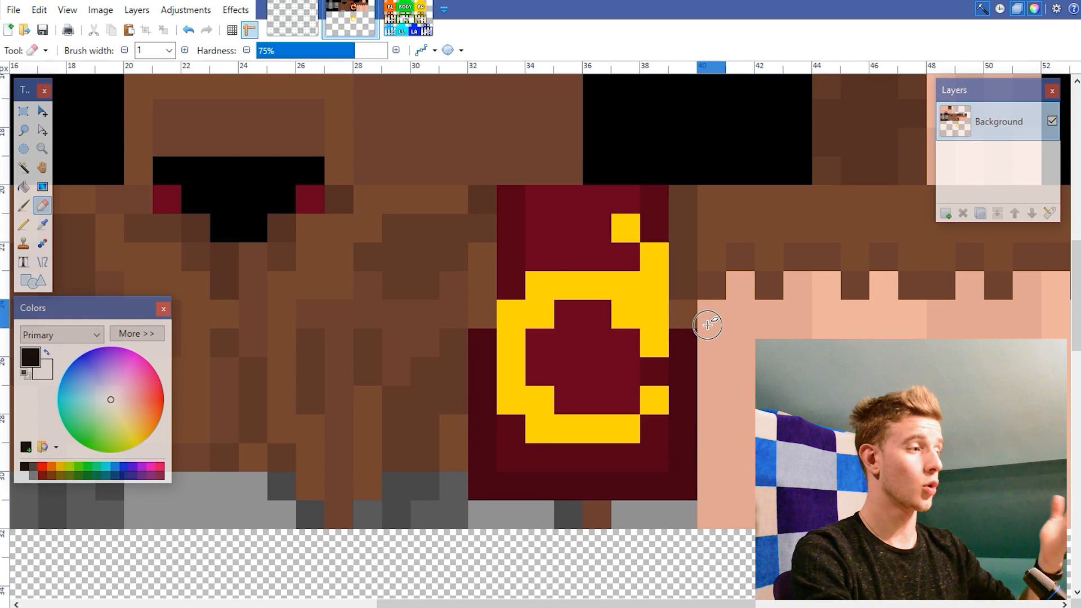
pyautogui.click(42, 224)
pyautogui.click(512, 257)
pyautogui.click(23, 224)
pyautogui.moveTo(512, 314); pyautogui.dragTo(511, 342)
pyautogui.moveTo(654, 257); pyautogui.dragTo(648, 343)
pyautogui.moveTo(626, 285); pyautogui.dragTo(541, 314)
pyautogui.moveTo(512, 371)
pyautogui.mouseDown()
pyautogui.moveTo(565, 410)
pyautogui.moveTo(655, 401)
pyautogui.mouseUp()
pyautogui.keyDown('ctrl'); pyautogui.scroll(-2, 669, 414); pyautogui.keyUp('ctrl')
pyautogui.scroll(-2, 563, 338)
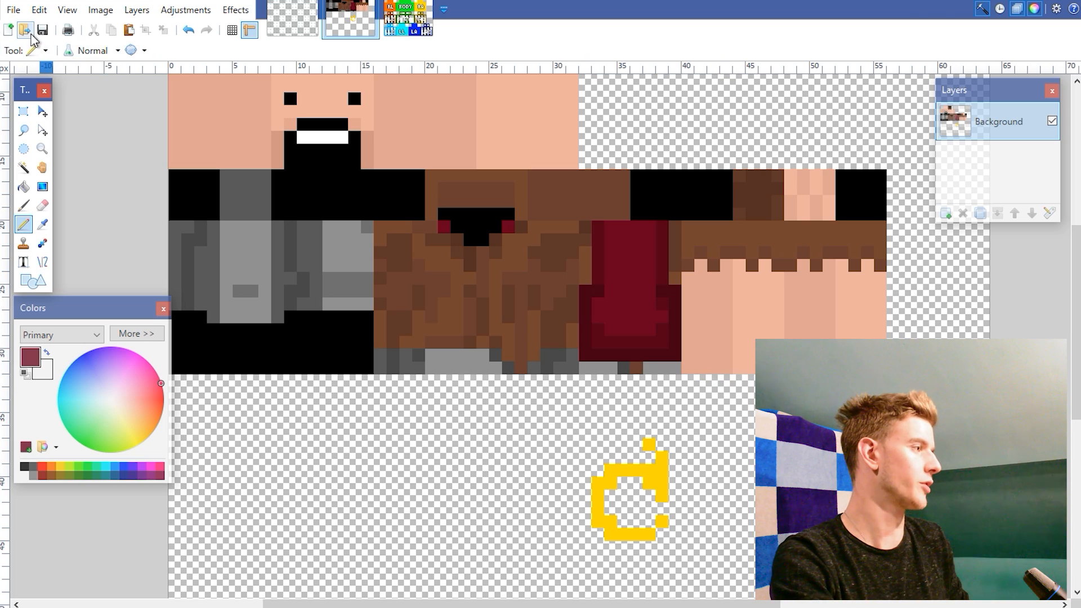
# - Save the edited skin, and load notch19660735 again as Steve's skin in Mine-imator, replacing the existing resource
pyautogui.click(42, 30)
pyautogui.click(656, 434)
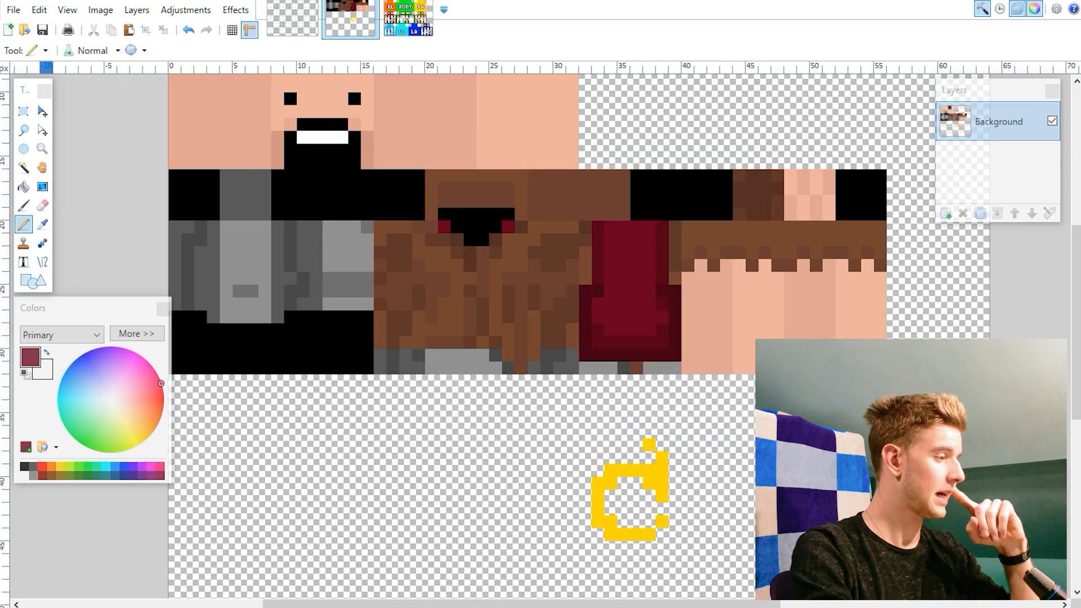
pyautogui.hotkey('alt', 'Tab')
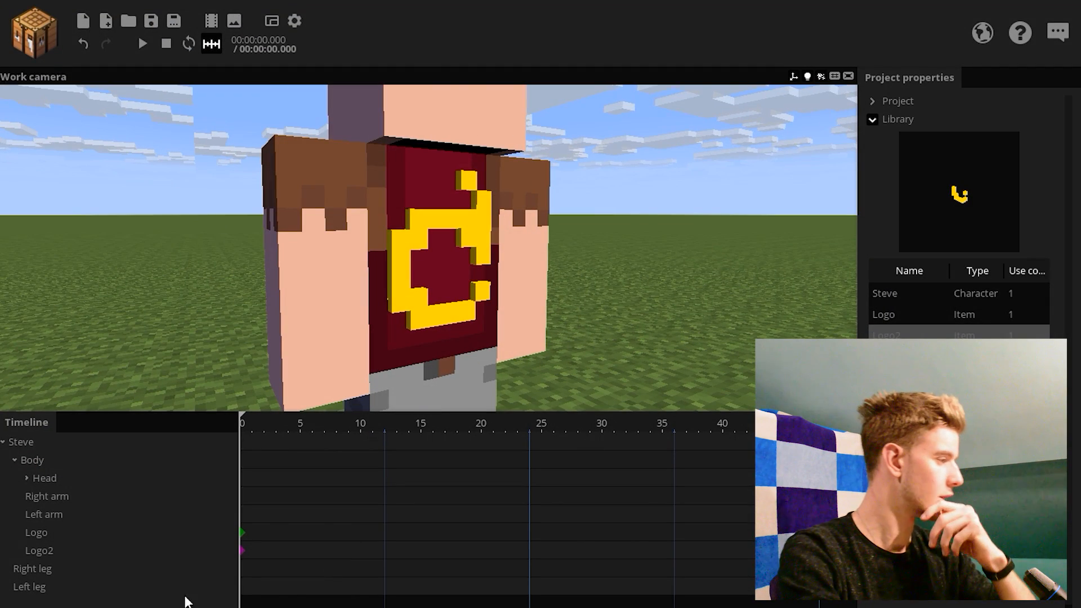
pyautogui.click(906, 300)
pyautogui.click(1011, 545)
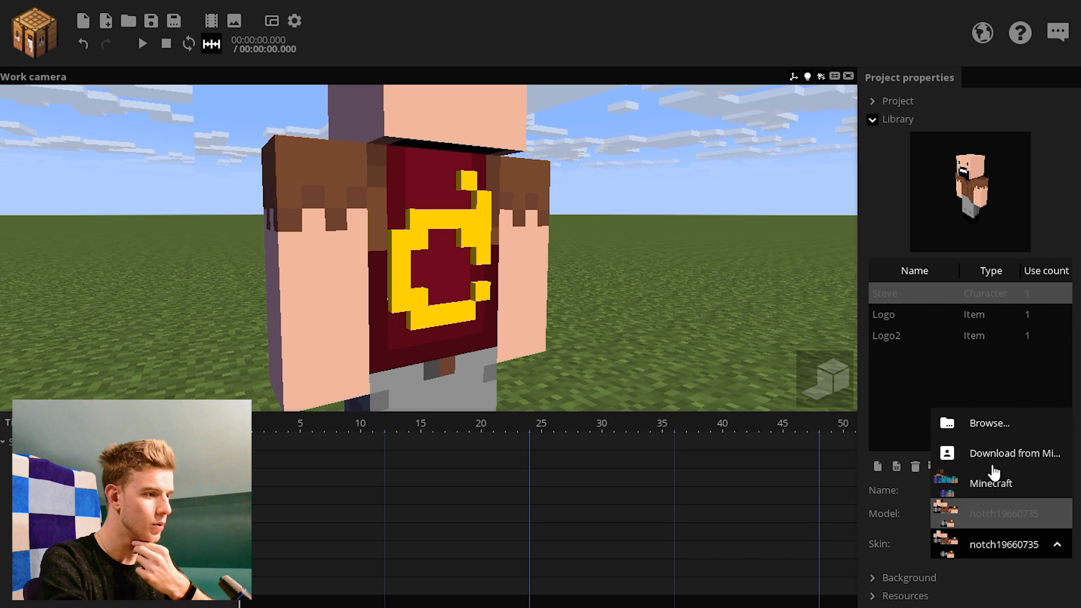
pyautogui.click(987, 428)
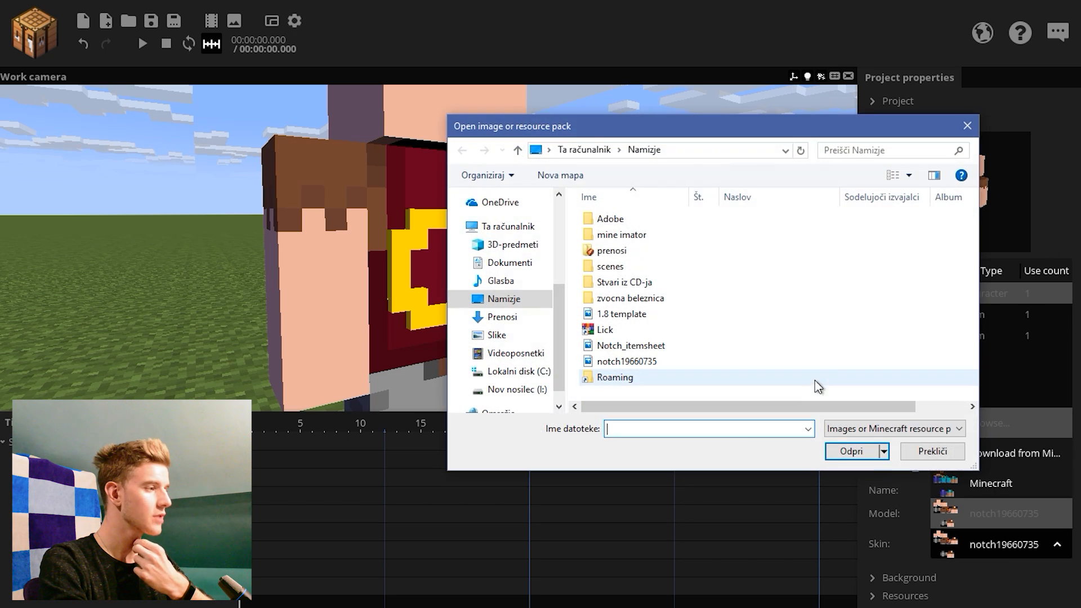
pyautogui.doubleClick(653, 361)
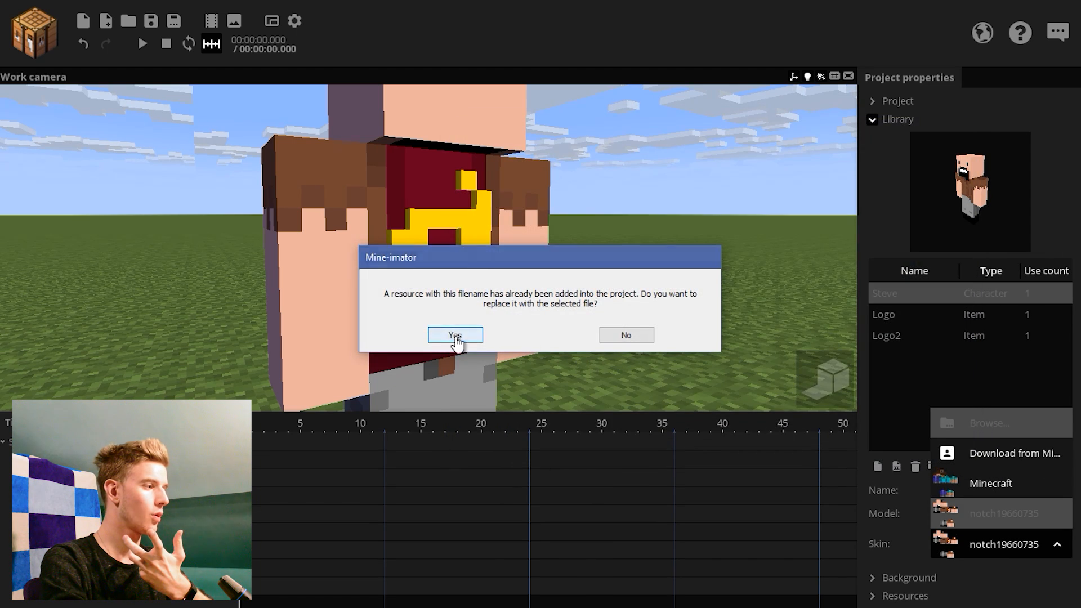
pyautogui.click(455, 336)
# - Set the scale of the Logo's upper half to 1.062 so it sits over the skin's second layer
pyautogui.moveTo(620, 294); pyautogui.dragTo(642, 294, button='right')
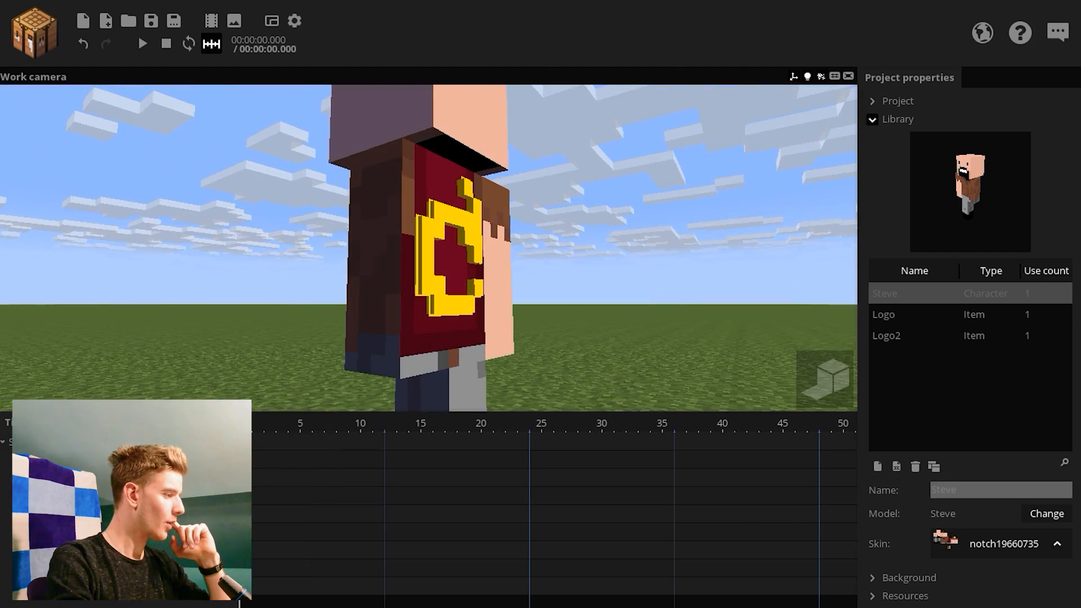
pyautogui.moveTo(338, 253); pyautogui.dragTo(338, 253, button='right')
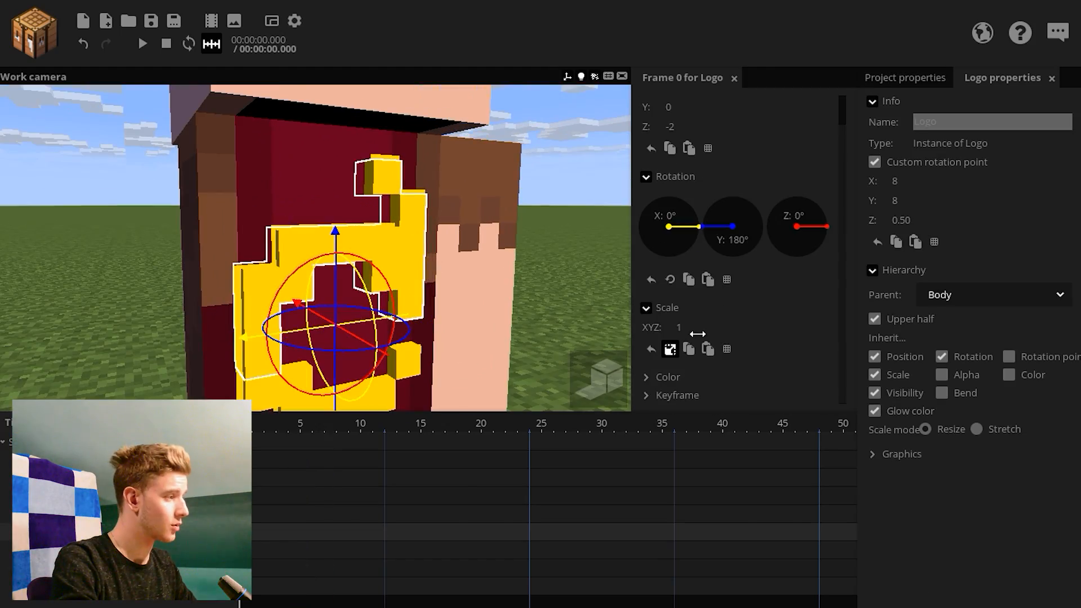
pyautogui.moveTo(698, 333); pyautogui.dragTo(699, 334)
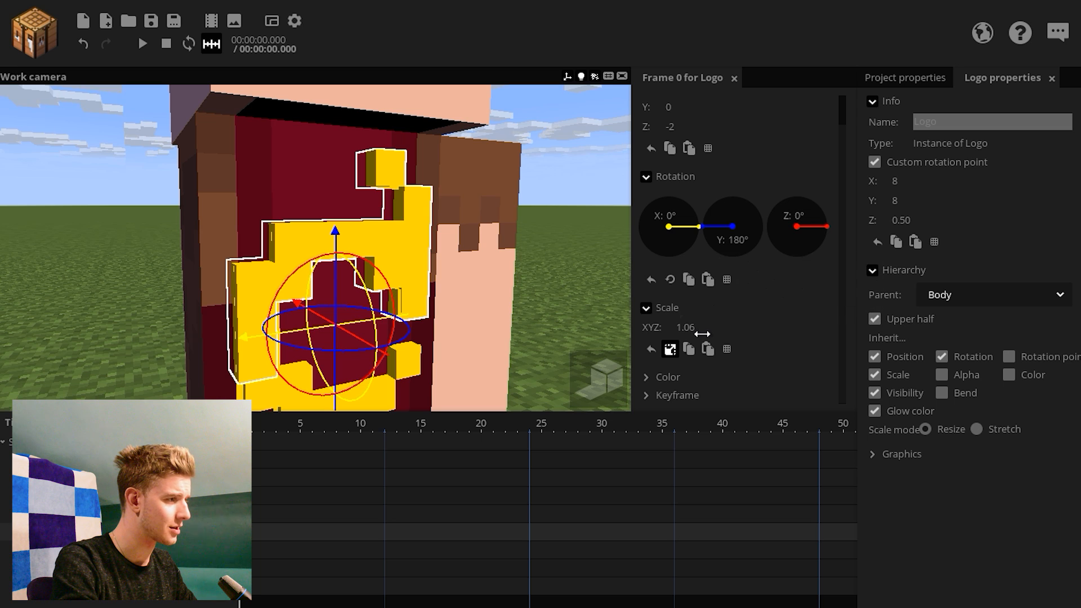
pyautogui.write('2')
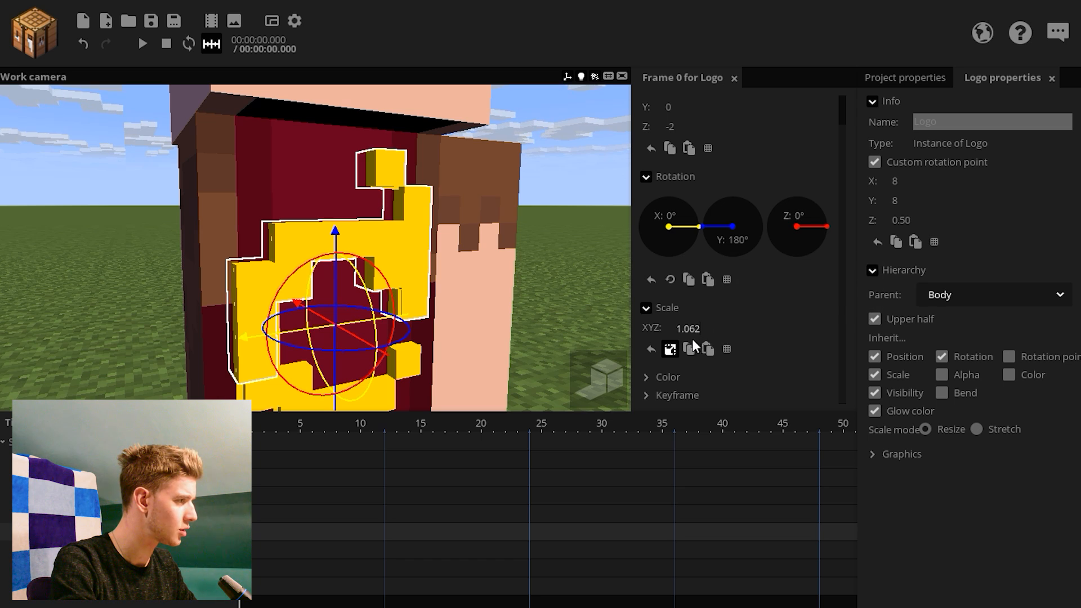
pyautogui.click(562, 281)
pyautogui.moveTo(562, 282); pyautogui.dragTo(562, 282)
pyautogui.moveTo(569, 318); pyautogui.dragTo(510, 325)
# - Set the scale of Logo2 to 1.062
pyautogui.click(57, 550)
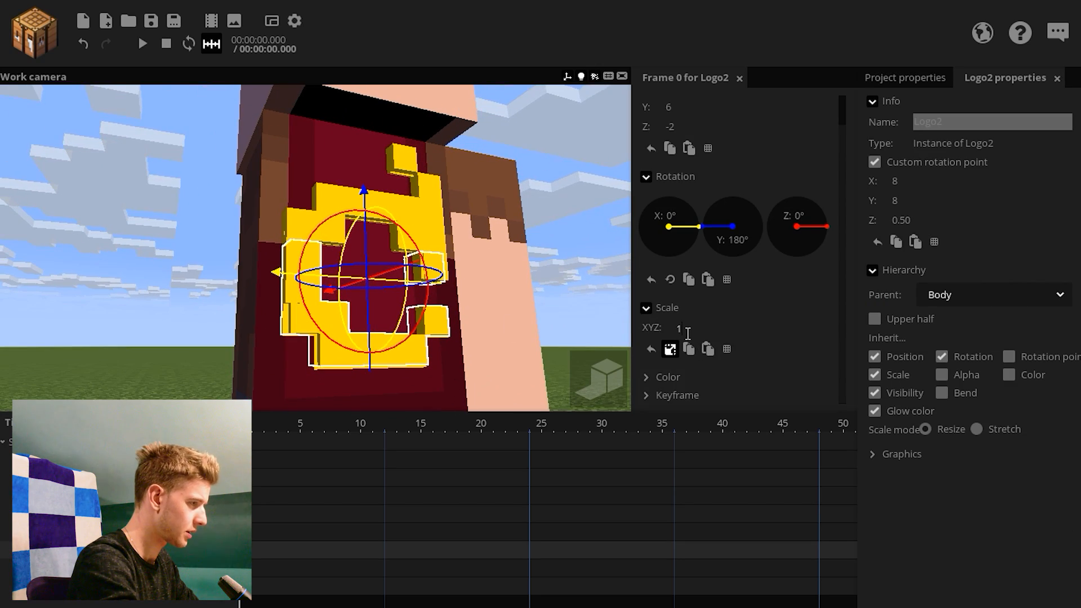
pyautogui.write('.5')
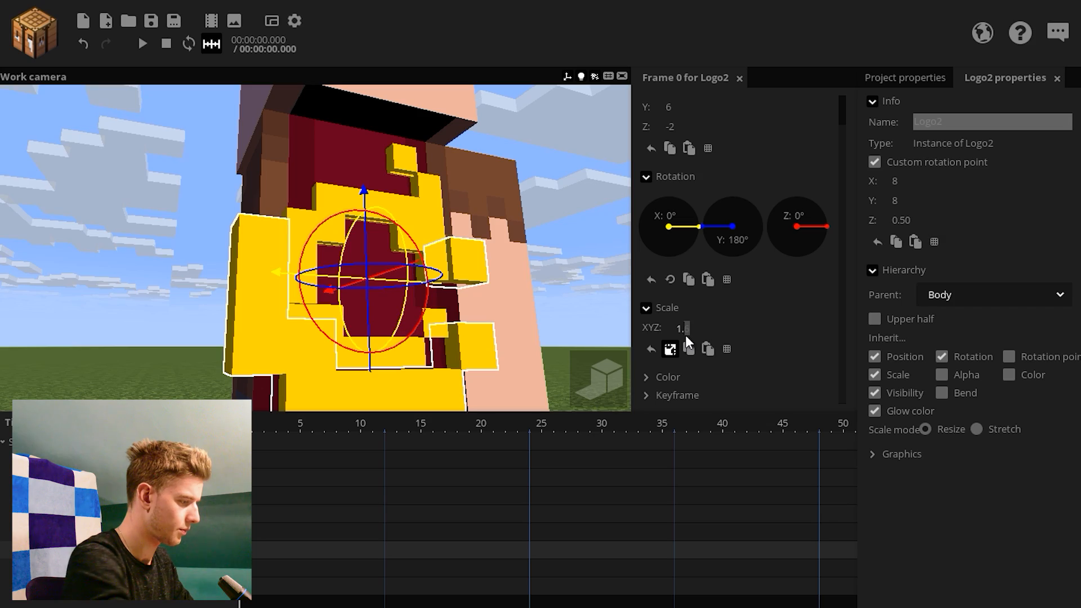
pyautogui.write('062')
pyautogui.click(559, 288)
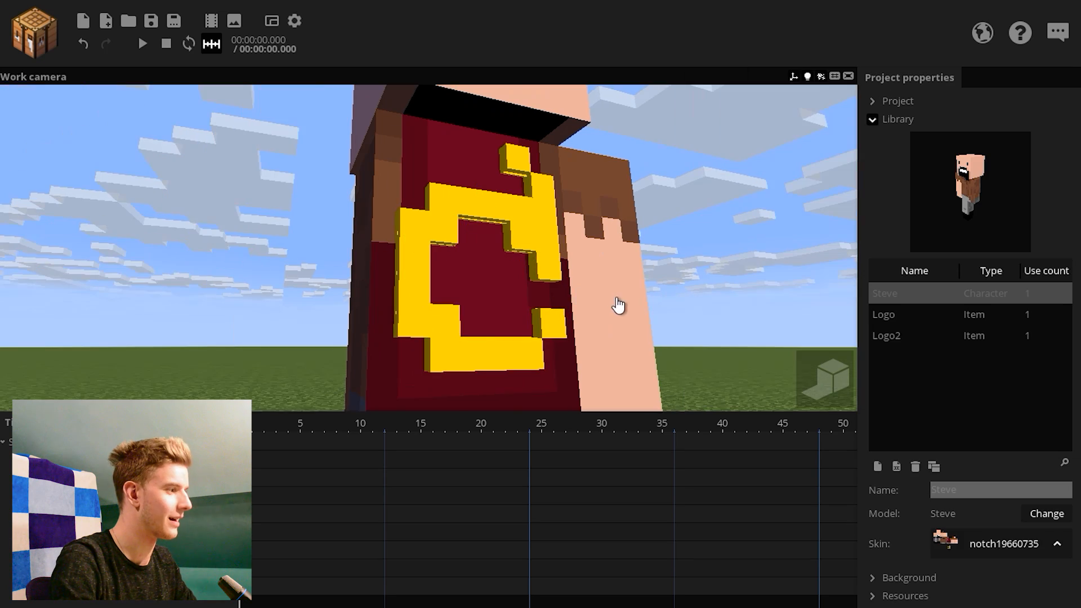
# - Select Logo and Logo2 together and move them along the Z axis into the body, to about Z -1.73
pyautogui.moveTo(591, 249); pyautogui.dragTo(591, 249)
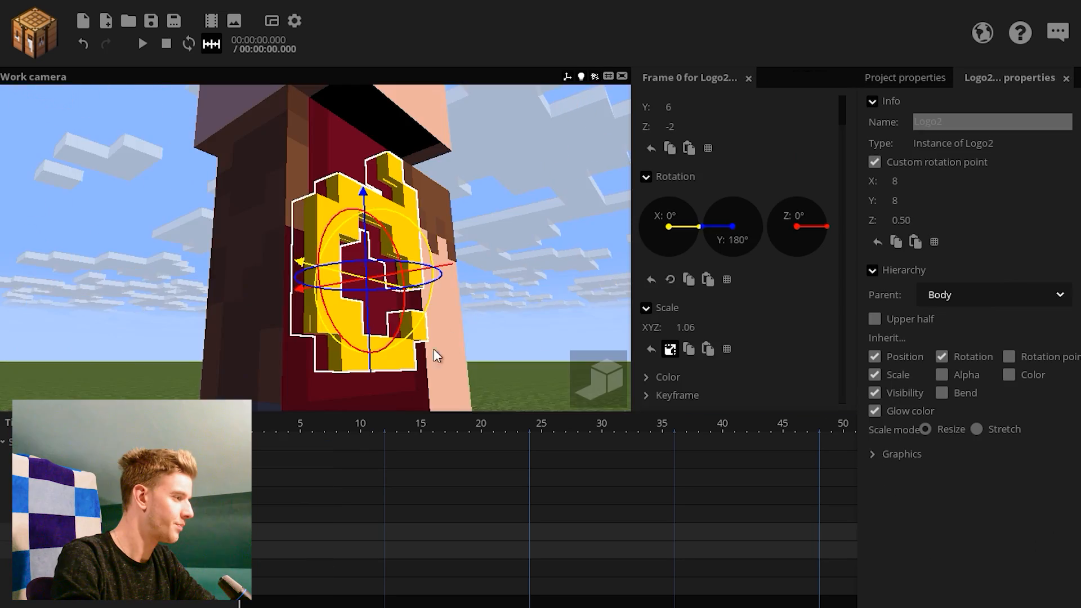
pyautogui.moveTo(487, 312); pyautogui.dragTo(488, 312)
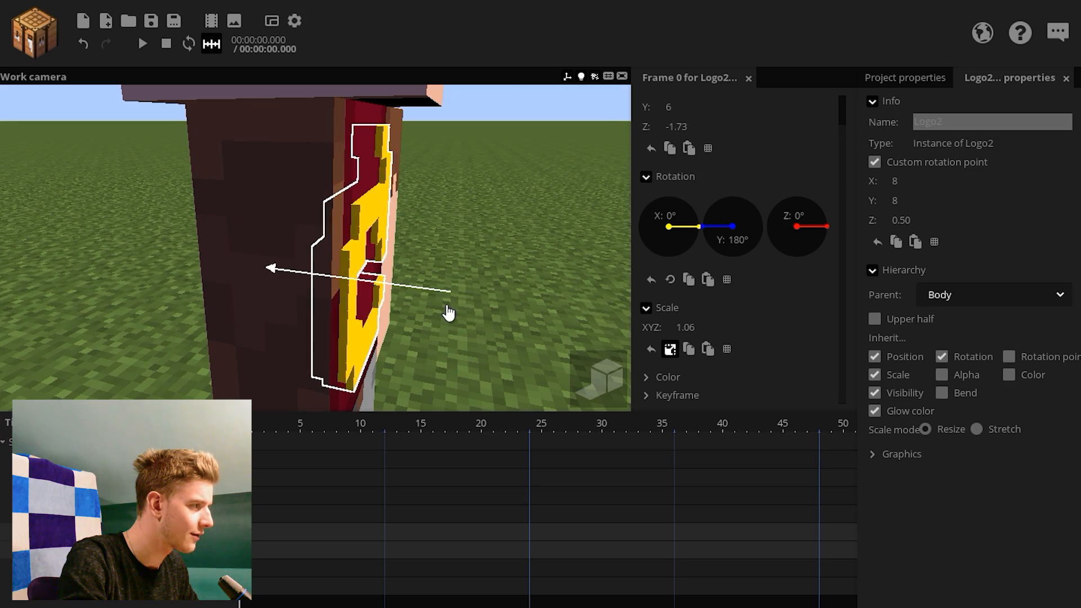
pyautogui.moveTo(493, 288); pyautogui.dragTo(493, 289)
pyautogui.moveTo(359, 338); pyautogui.dragTo(379, 333)
pyautogui.click(206, 288)
pyautogui.moveTo(379, 333); pyautogui.dragTo(373, 367, button='right')
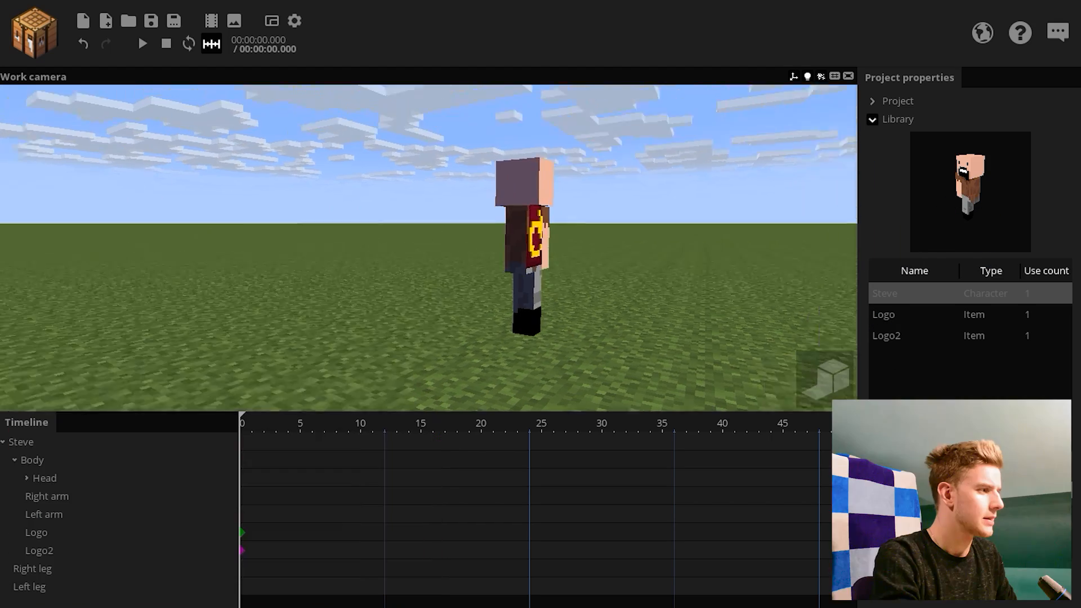
# - Try bending Steve's body to check how the logo halves sit, and undo the bend
pyautogui.press('w')
pyautogui.moveTo(352, 248); pyautogui.dragTo(314, 344, button='right')
pyautogui.click(352, 248)
pyautogui.moveTo(309, 332); pyautogui.dragTo(332, 344)
pyautogui.hotkey('ctrl', 'z')
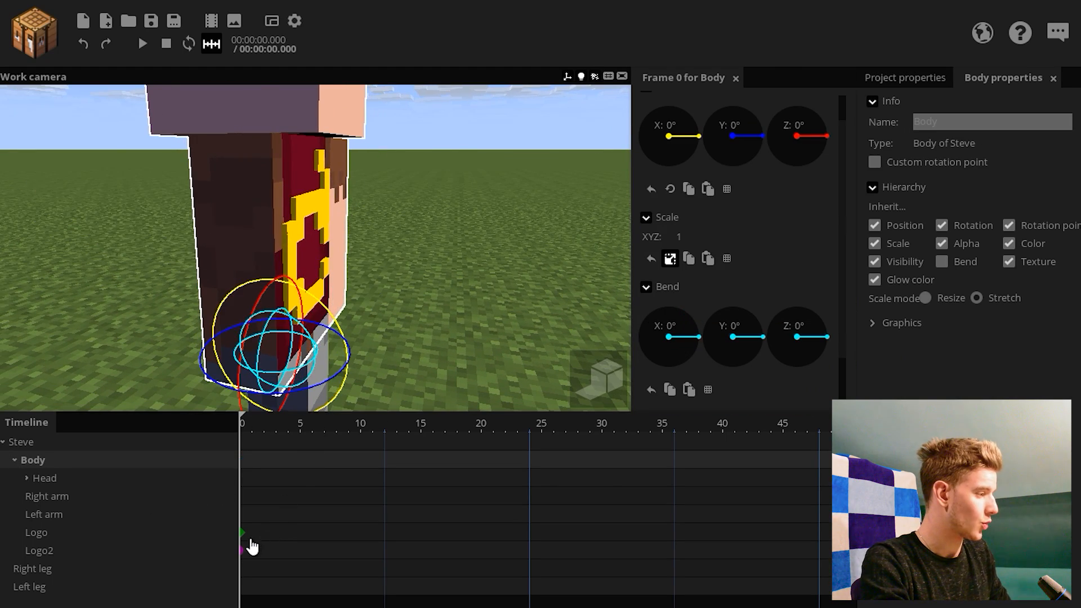
# - Select the Logo and Logo2 keyframes together and nudge both halves' position against the body
pyautogui.moveTo(251, 548); pyautogui.dragTo(241, 528)
pyautogui.press('w')
pyautogui.moveTo(415, 324); pyautogui.dragTo(416, 315, button='right')
pyautogui.moveTo(388, 271); pyautogui.dragTo(374, 273)
# - Bend Steve's body about 41° around the X axis and inspect how both logo halves follow
pyautogui.click(186, 316)
pyautogui.moveTo(206, 394); pyautogui.dragTo(186, 405)
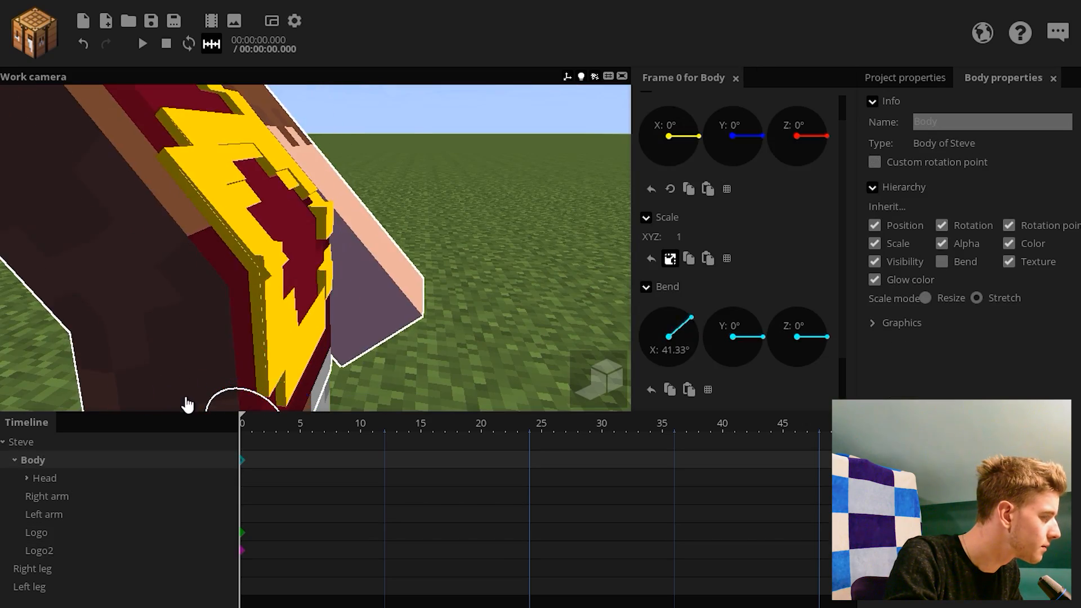
pyautogui.click(482, 249)
pyautogui.moveTo(483, 249)
pyautogui.mouseDown()
pyautogui.moveTo(540, 216)
pyautogui.moveTo(468, 248)
pyautogui.moveTo(482, 255)
pyautogui.mouseUp()
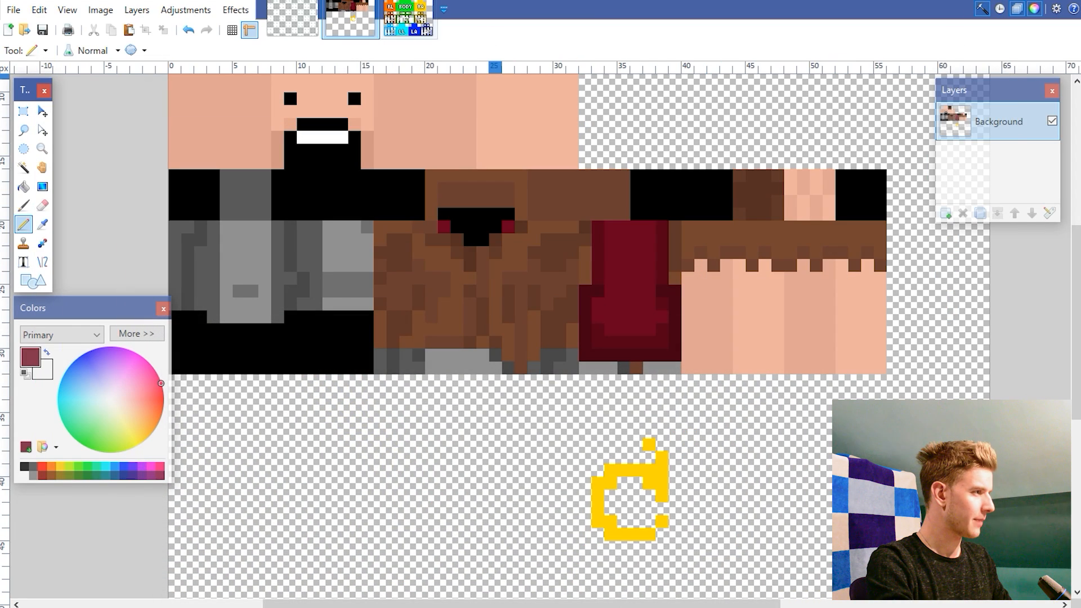
# - Erase the top pixel row of the item sheet's lower logo half and reload the saved Notch_itemsheet image in Mine-imator
pyautogui.click(304, 28)
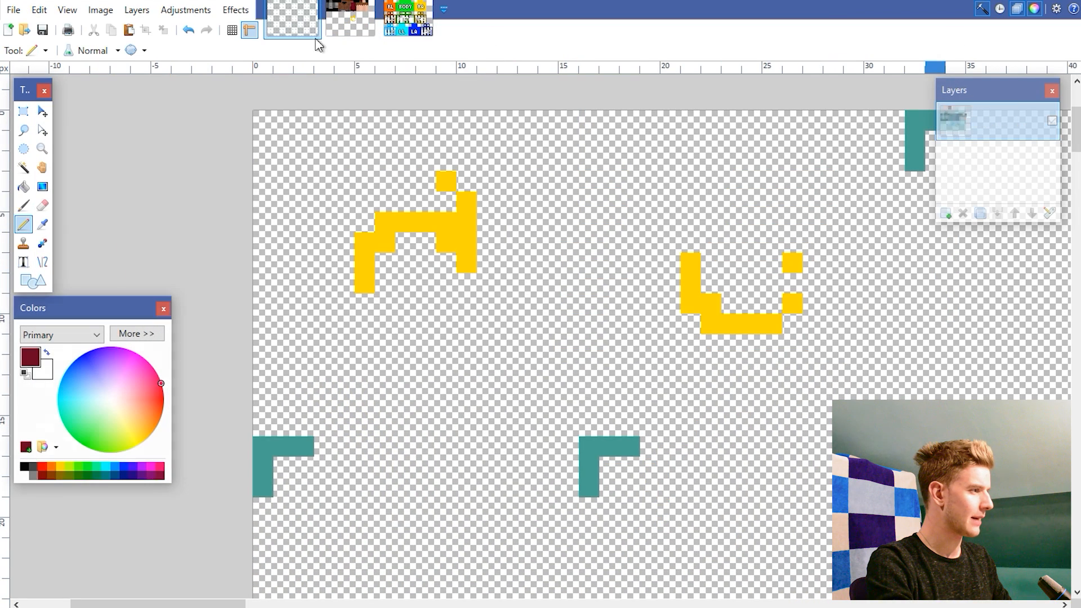
pyautogui.keyDown('ctrl'); pyautogui.scroll(1, 850, 335); pyautogui.keyUp('ctrl')
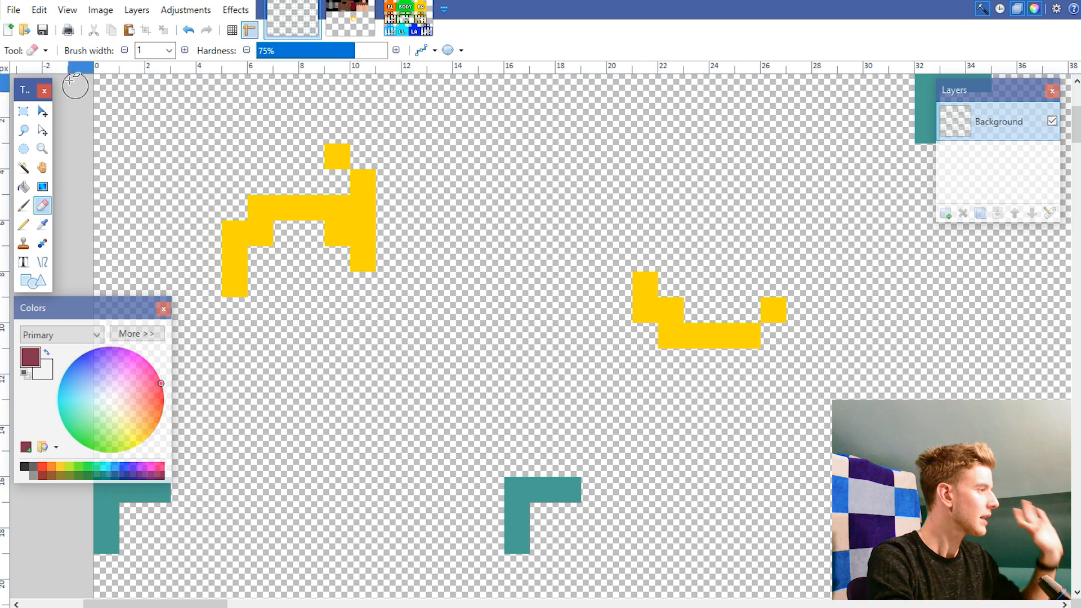
pyautogui.click(44, 35)
pyautogui.click(998, 1)
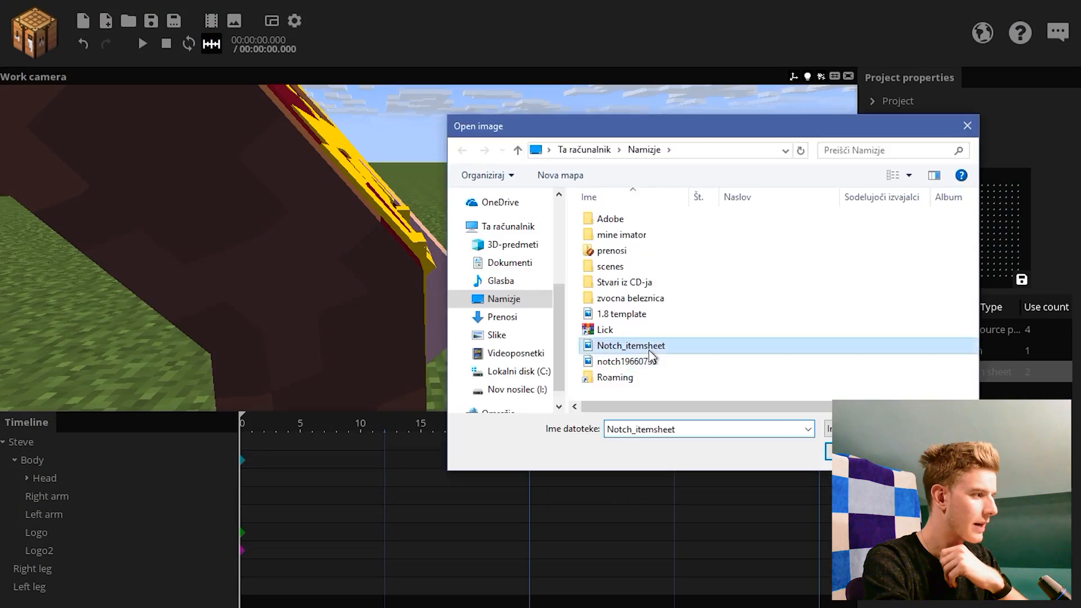
pyautogui.doubleClick(642, 346)
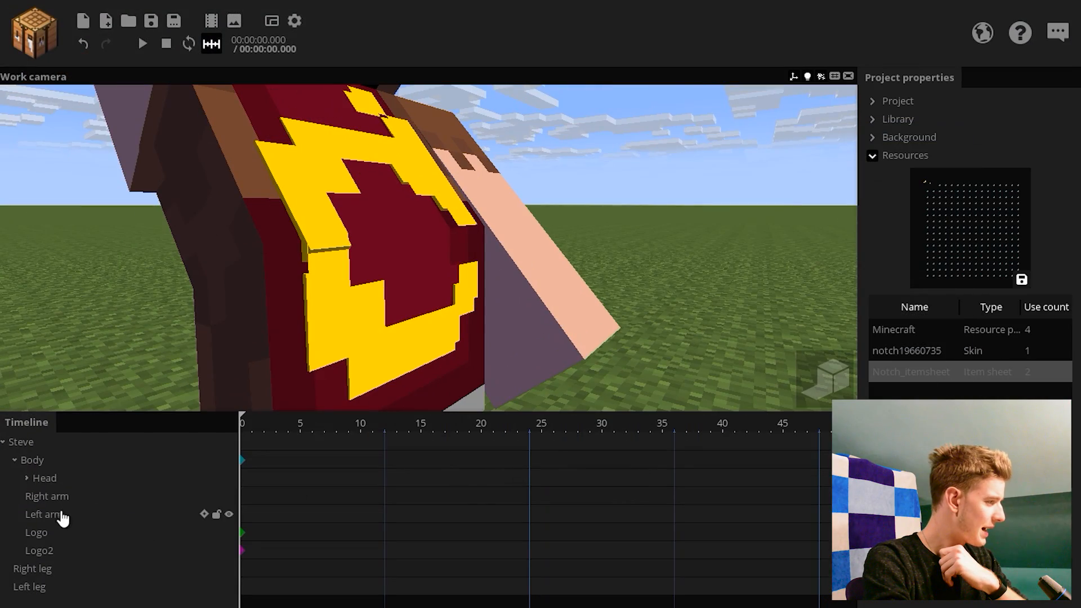
# - Bend Steve's body to about 48° around the X axis and inspect how the two logo halves meet
pyautogui.click(59, 462)
pyautogui.moveTo(412, 351); pyautogui.dragTo(333, 357)
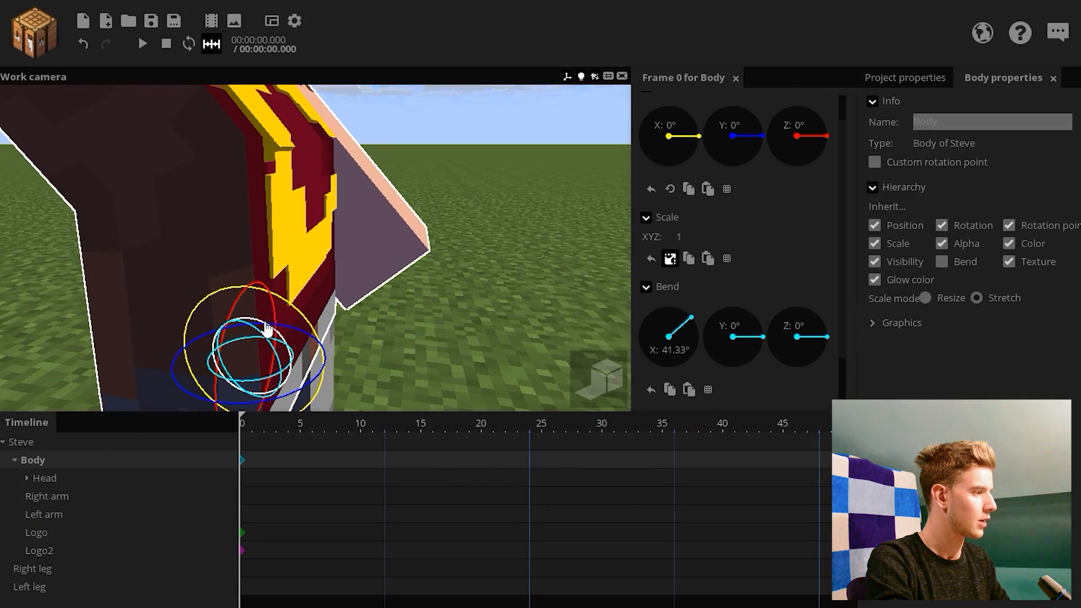
pyautogui.moveTo(267, 328); pyautogui.dragTo(272, 285)
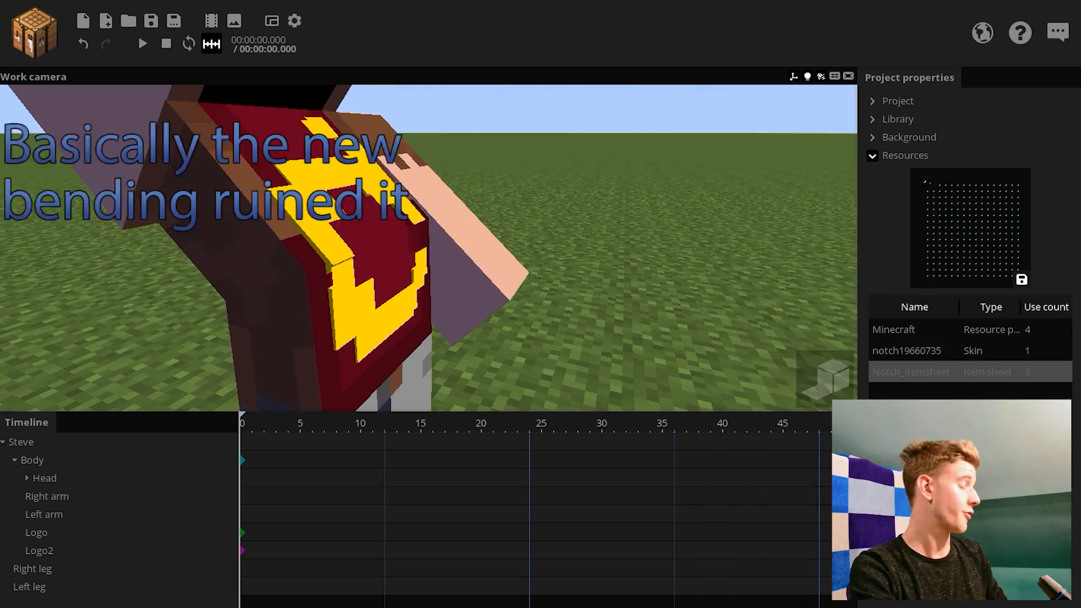
pyautogui.press('s')
pyautogui.moveTo(430, 248); pyautogui.dragTo(430, 214, button='right')
pyautogui.press('w')
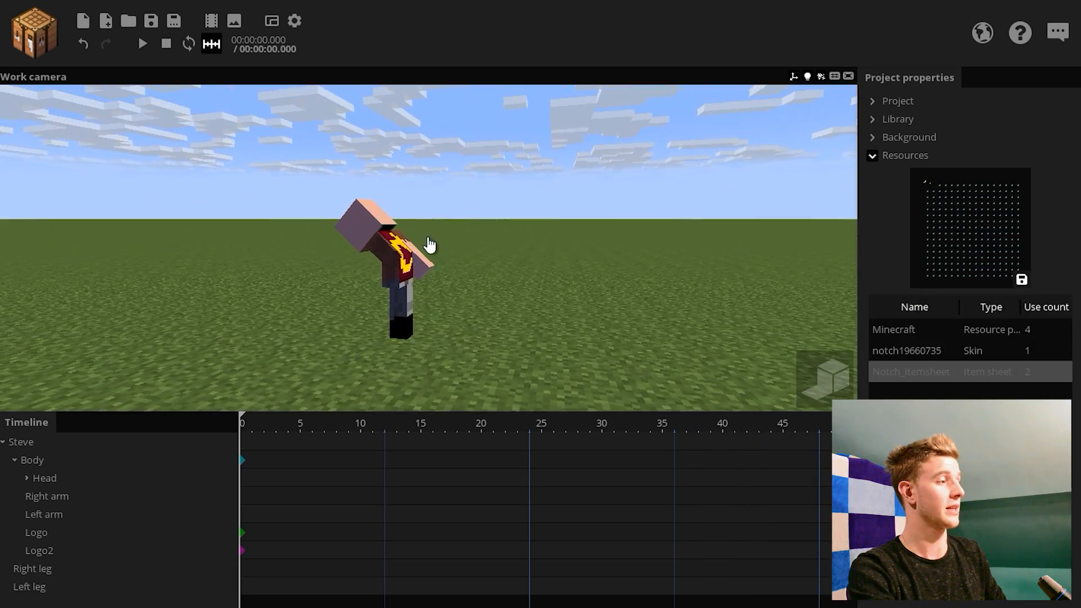
pyautogui.scroll(5, 430, 245)
pyautogui.moveTo(429, 244); pyautogui.dragTo(410, 247)
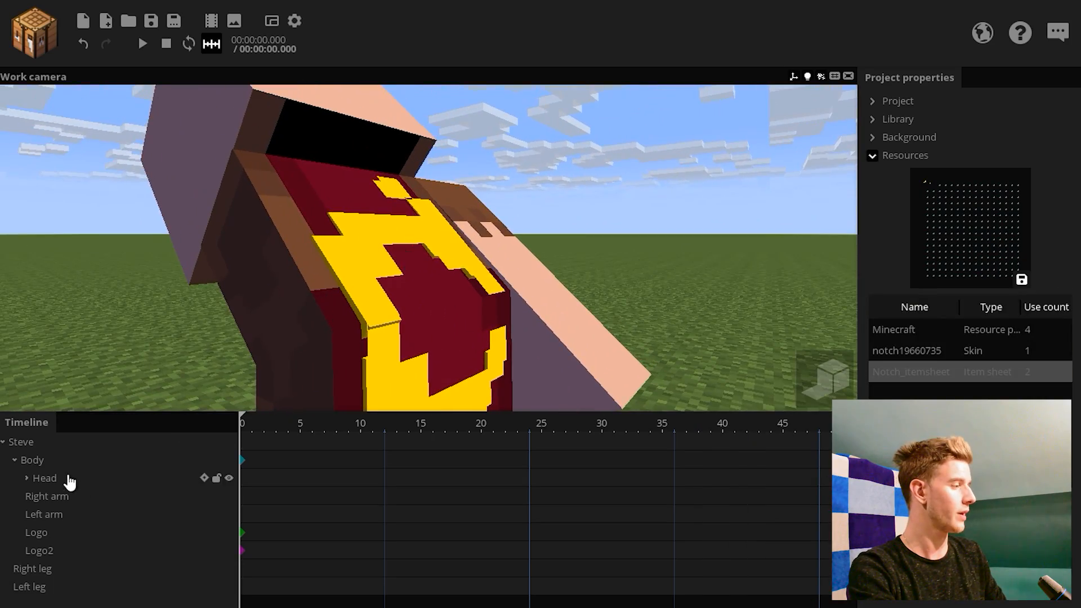
# - Reduce the bend of Steve's body around the X axis until it stands nearly upright and inspect the logo's side
pyautogui.click(62, 460)
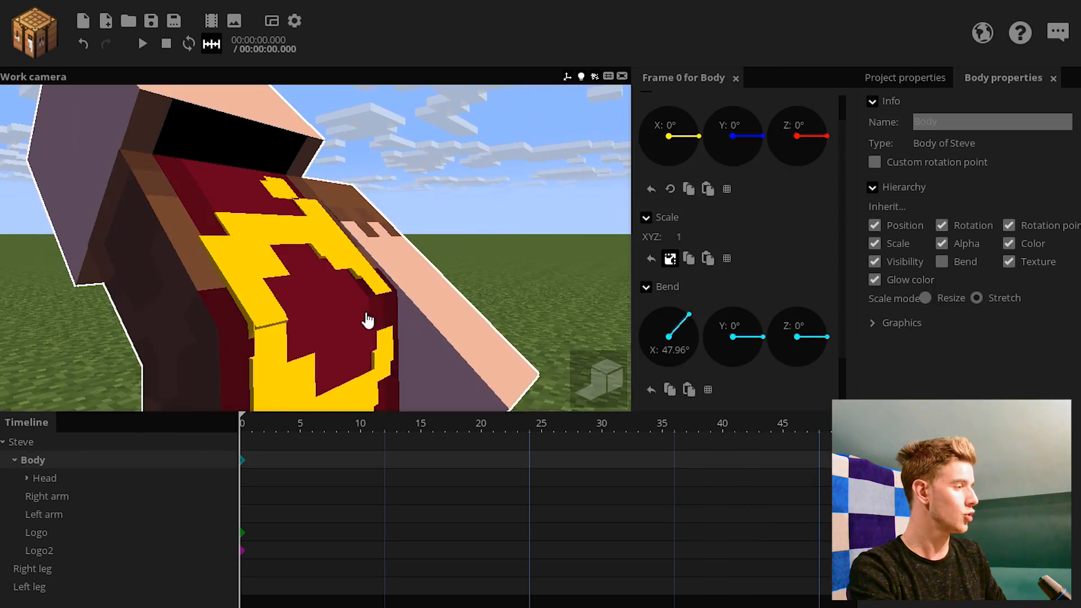
pyautogui.scroll(-5, 366, 316)
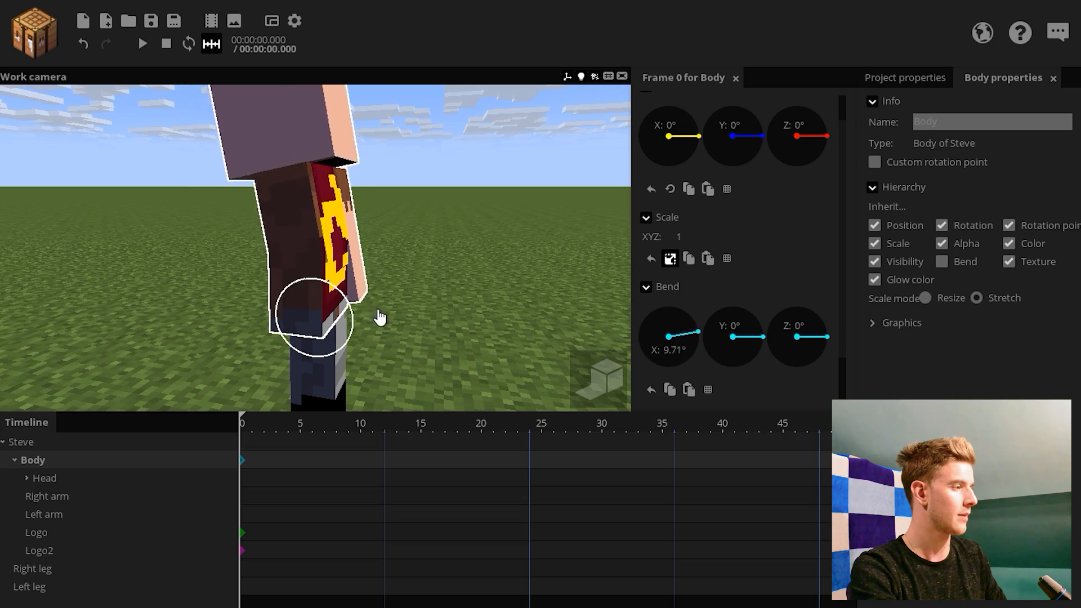
pyautogui.click(430, 296)
pyautogui.moveTo(430, 296); pyautogui.dragTo(396, 279)
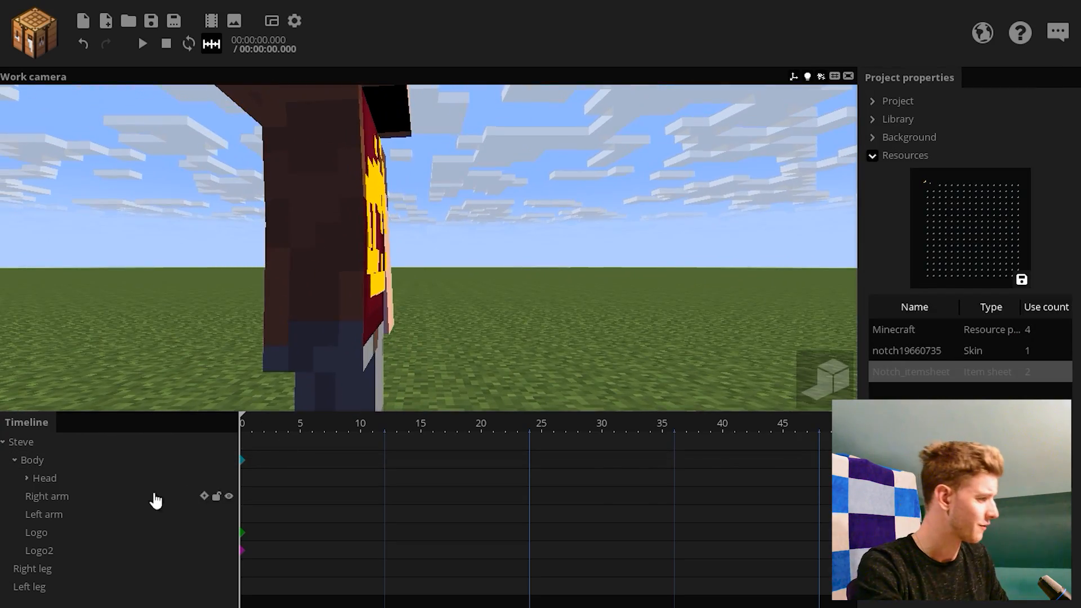
# - Select the Logo and Logo2 keyframes, move both halves outward from the shirt, and test them with a body bend of about 60°
pyautogui.moveTo(267, 554); pyautogui.dragTo(242, 531)
pyautogui.click(428, 287)
pyautogui.moveTo(428, 287); pyautogui.dragTo(403, 283)
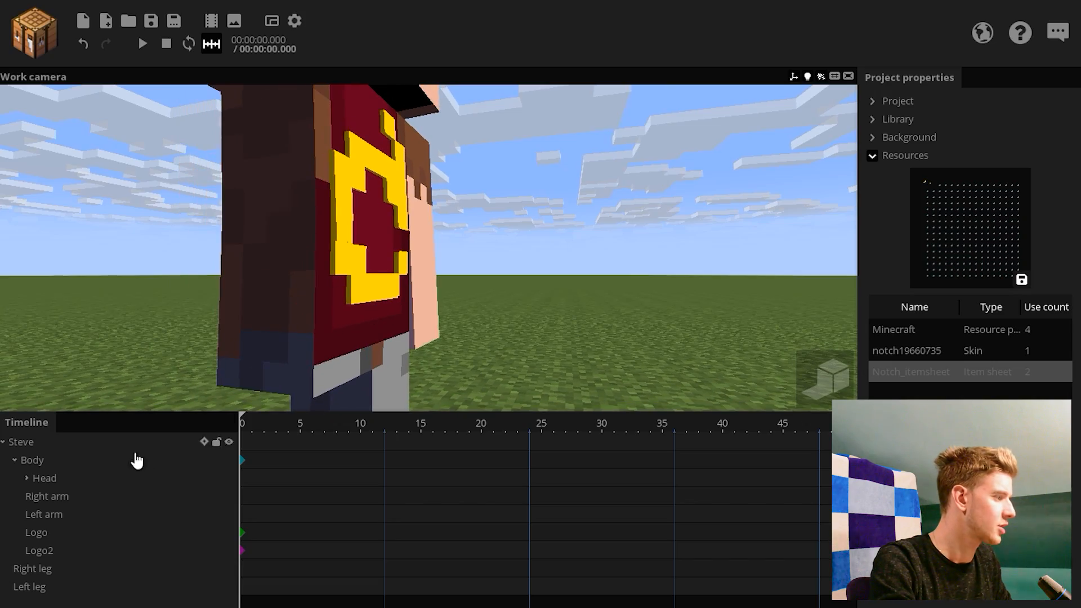
pyautogui.click(137, 460)
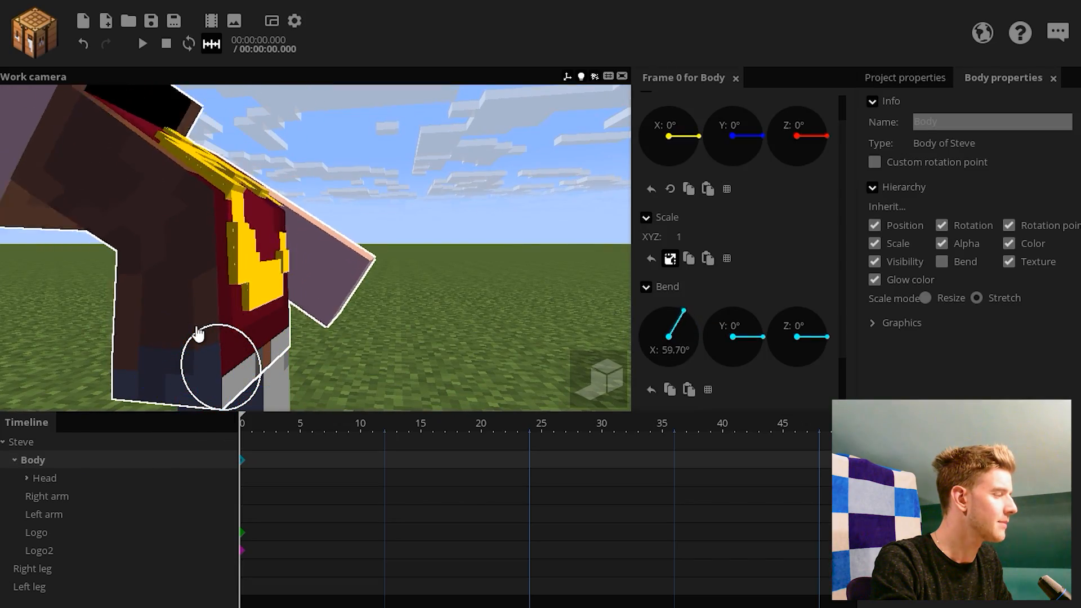
pyautogui.moveTo(172, 338); pyautogui.dragTo(350, 261)
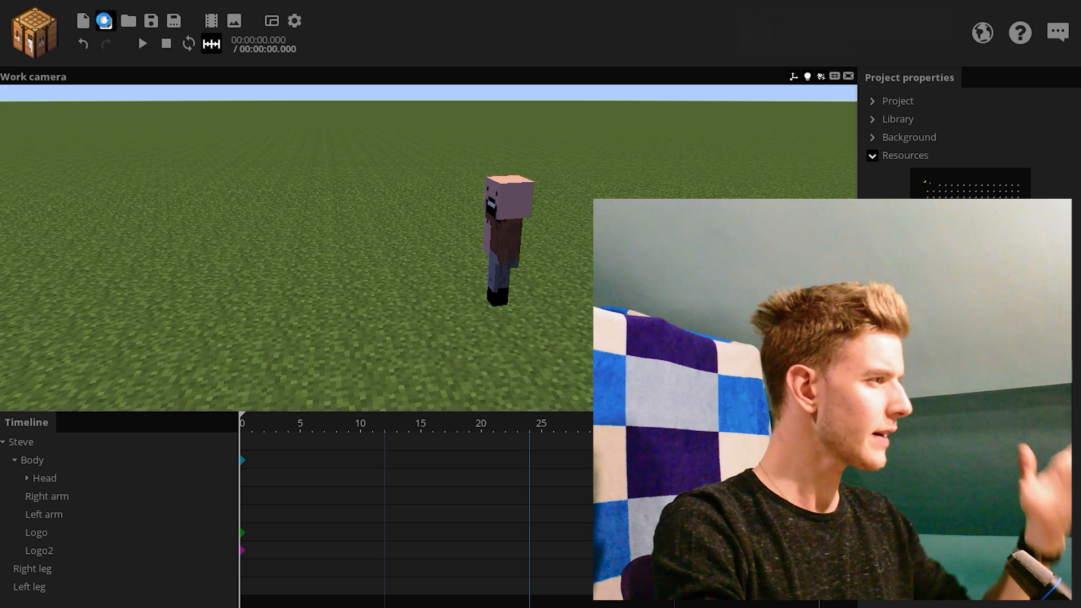
# - Import the Oblivion 4.0 project from the PEOPLE rigs folder and move the Oblivion character away from Steve
pyautogui.click(104, 21)
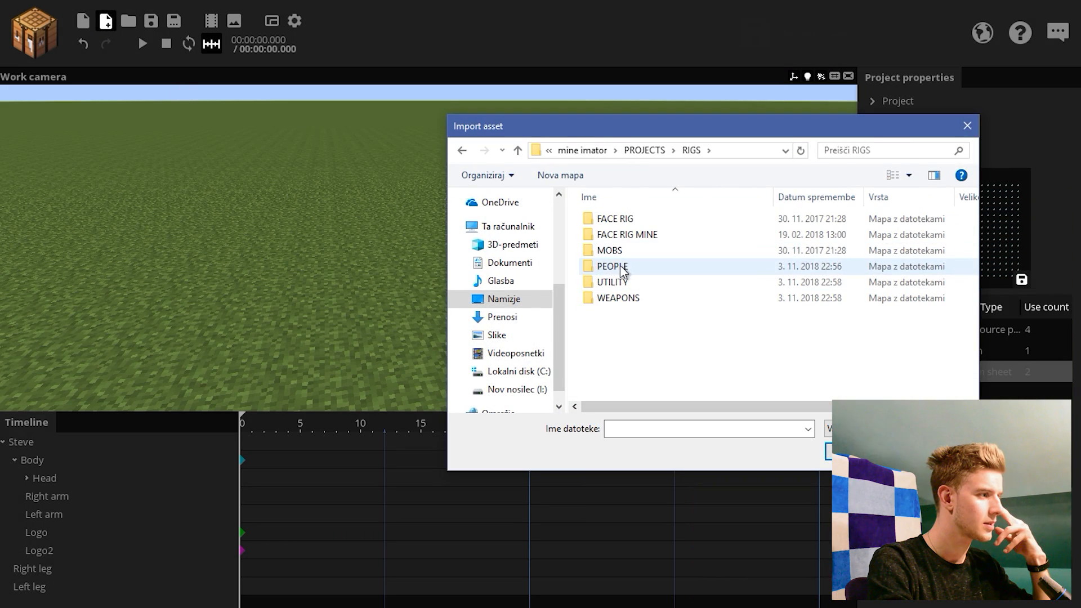
pyautogui.doubleClick(622, 267)
pyautogui.scroll(-1, 642, 293)
pyautogui.doubleClick(637, 313)
pyautogui.doubleClick(803, 337)
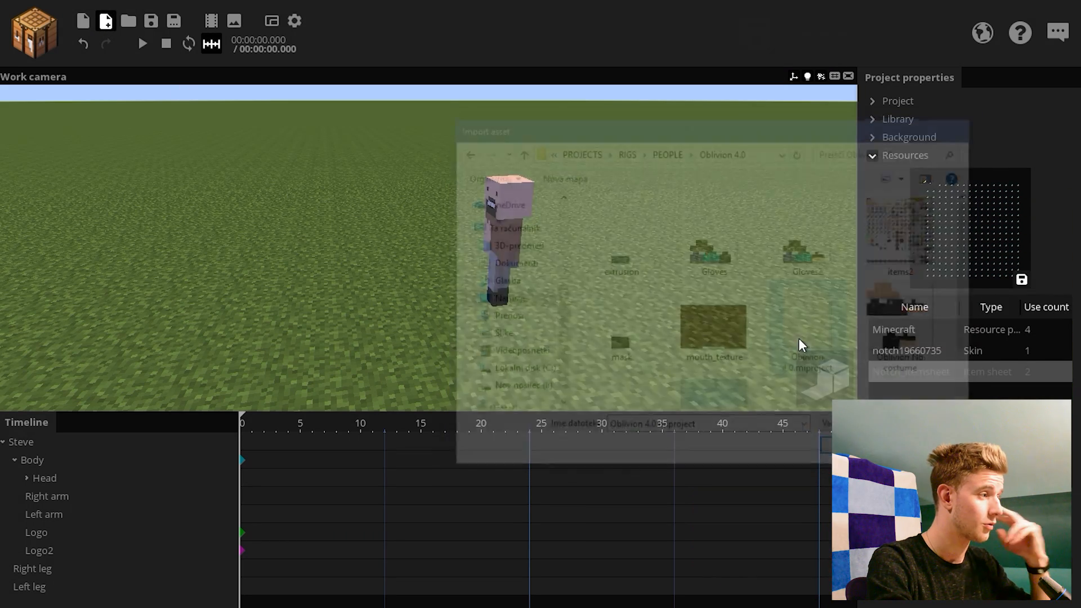
pyautogui.click(23, 460)
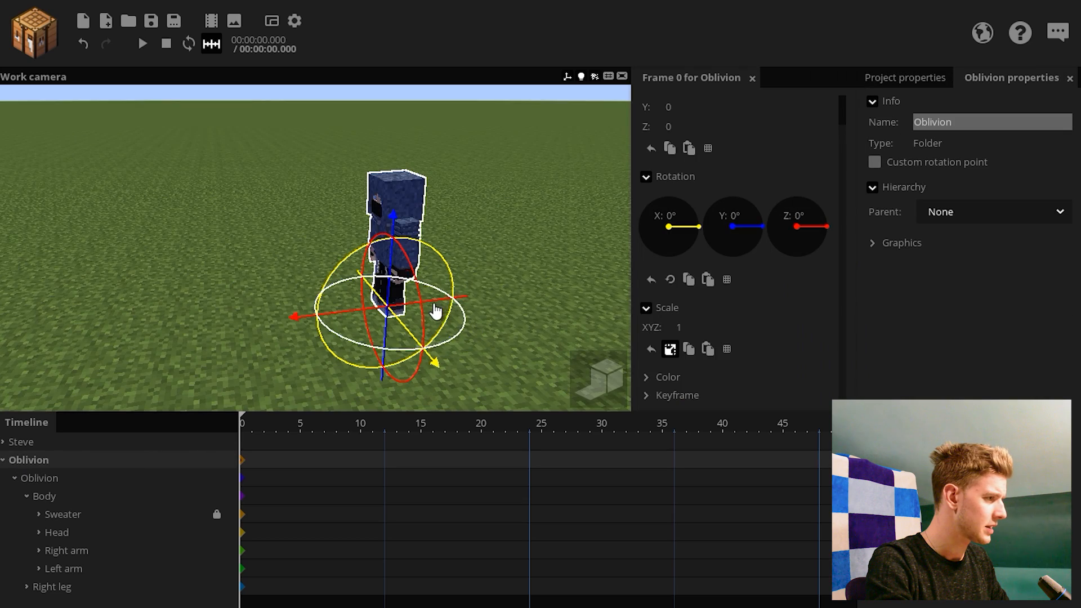
pyautogui.moveTo(434, 309); pyautogui.dragTo(214, 371)
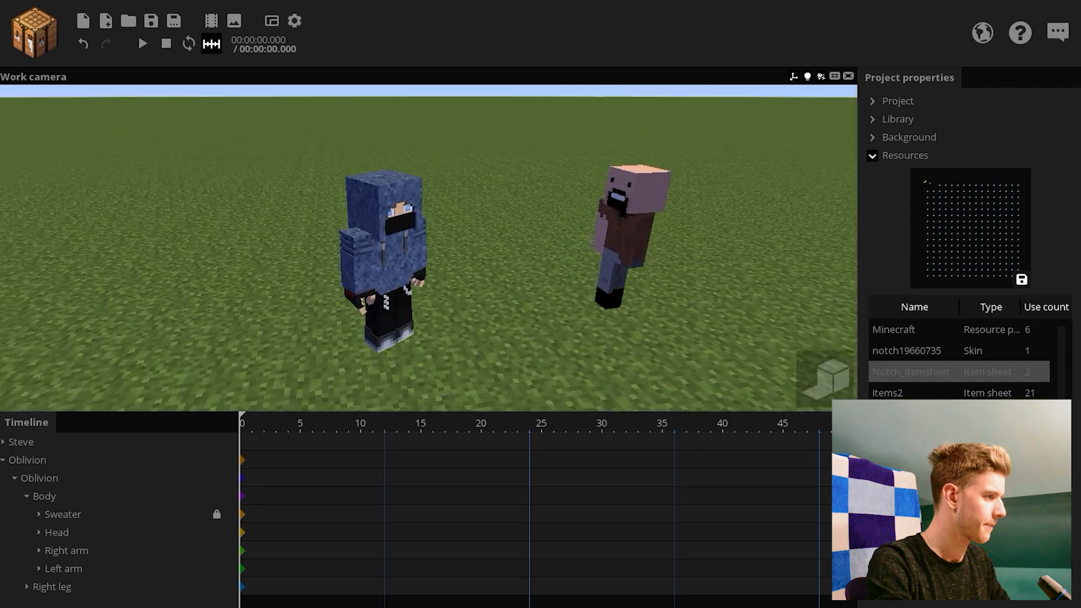
# - Hide Oblivion's Sweater folder to view the body underneath, and show the sweater again
pyautogui.doubleClick(225, 518)
pyautogui.click(229, 515)
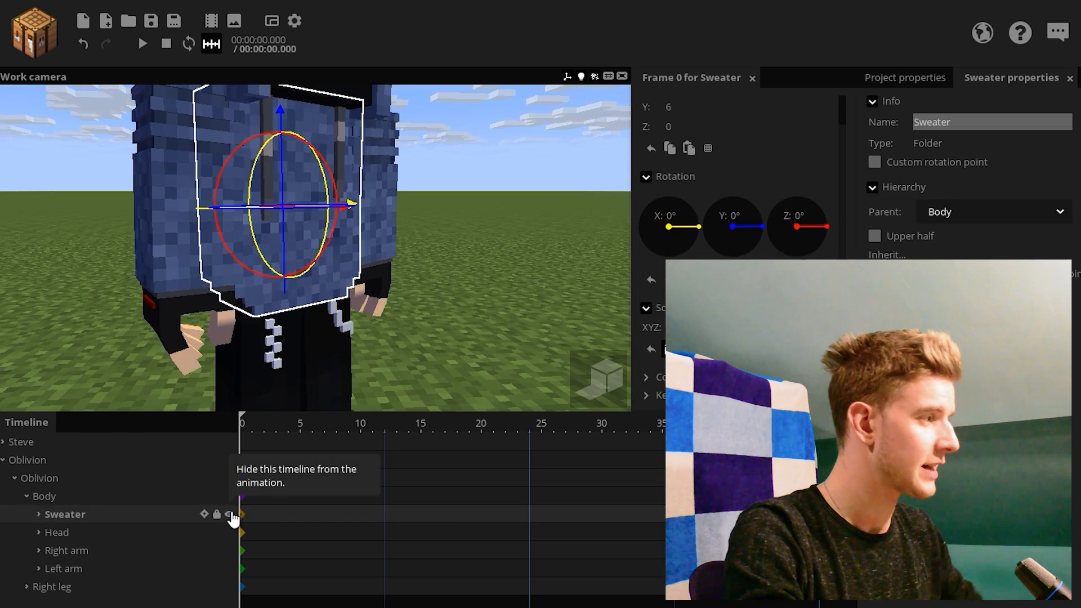
pyautogui.click(231, 515)
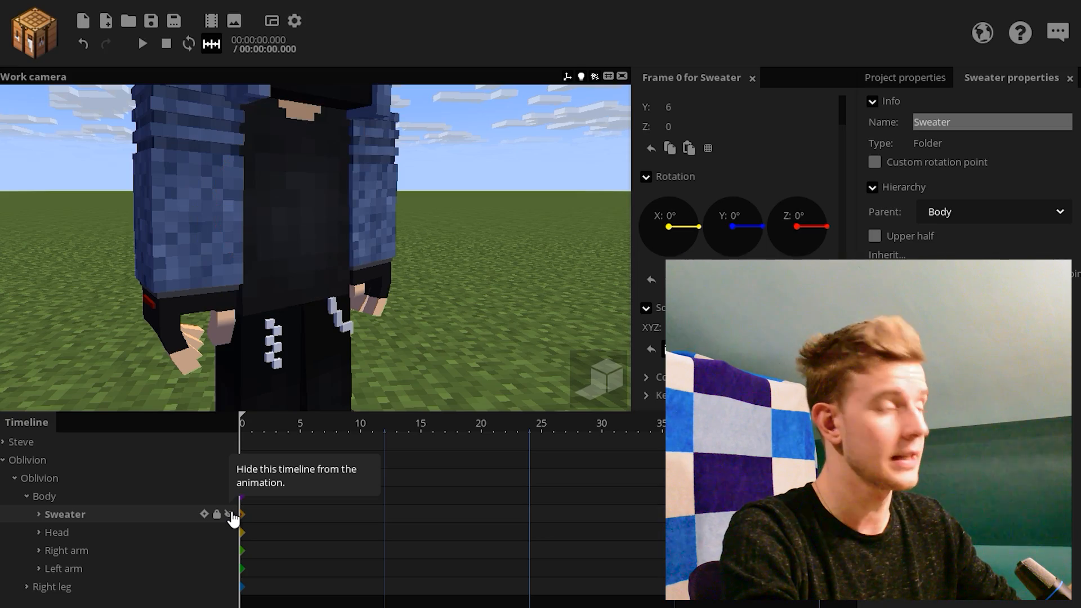
pyautogui.click(231, 515)
# - Bend Oblivion's body around the X axis to check how the 3D sweater follows
pyautogui.moveTo(353, 366); pyautogui.dragTo(403, 369)
pyautogui.click(85, 497)
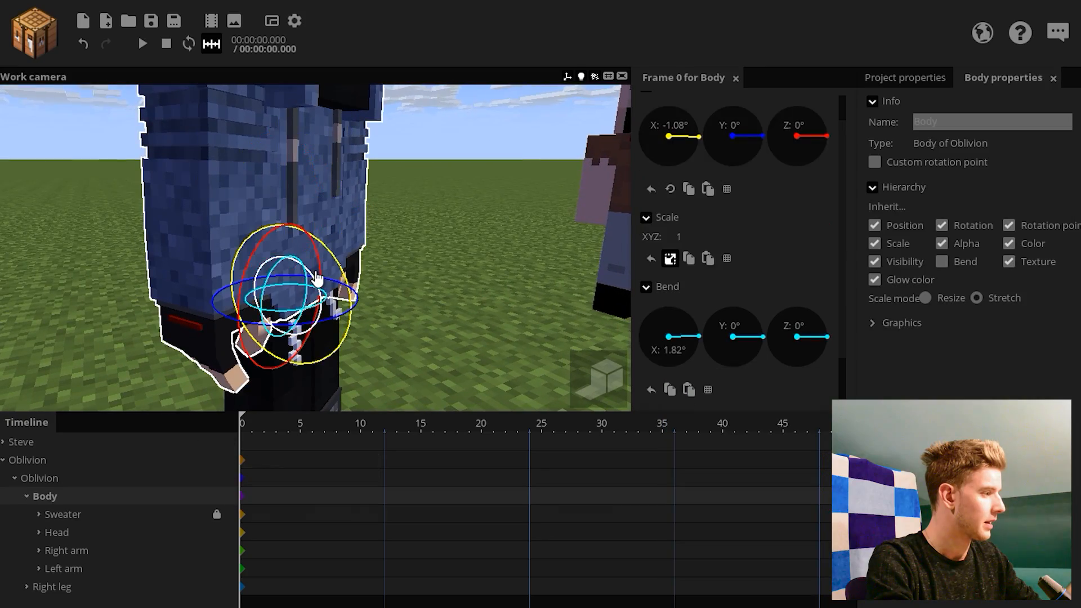
pyautogui.moveTo(317, 279); pyautogui.dragTo(344, 304)
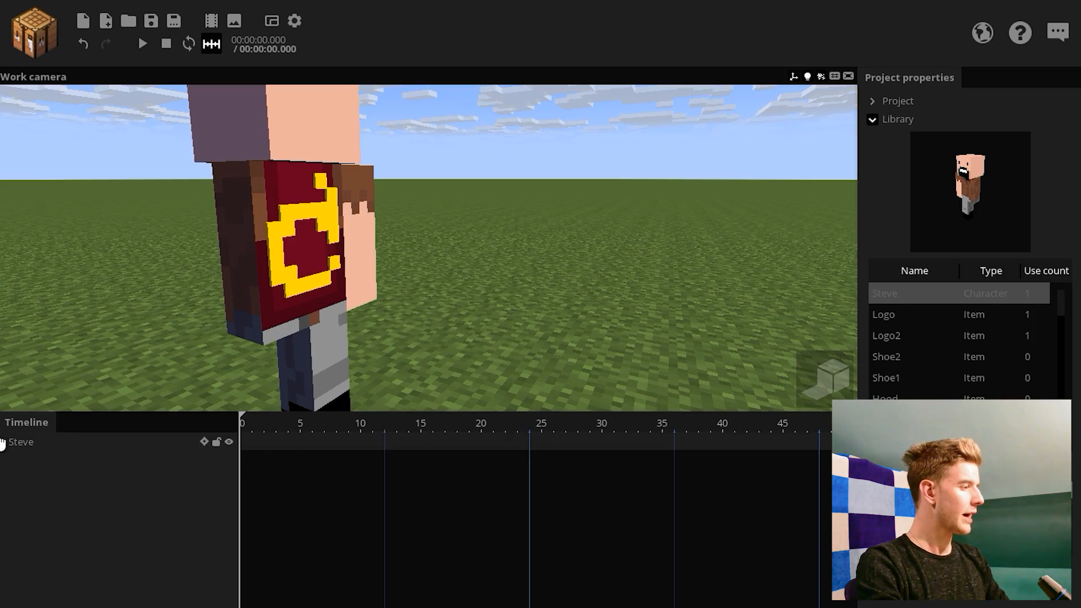
# - Expand Steve's body parts in the timeline and select the body to check how its bend affects the logo
pyautogui.click(3, 442)
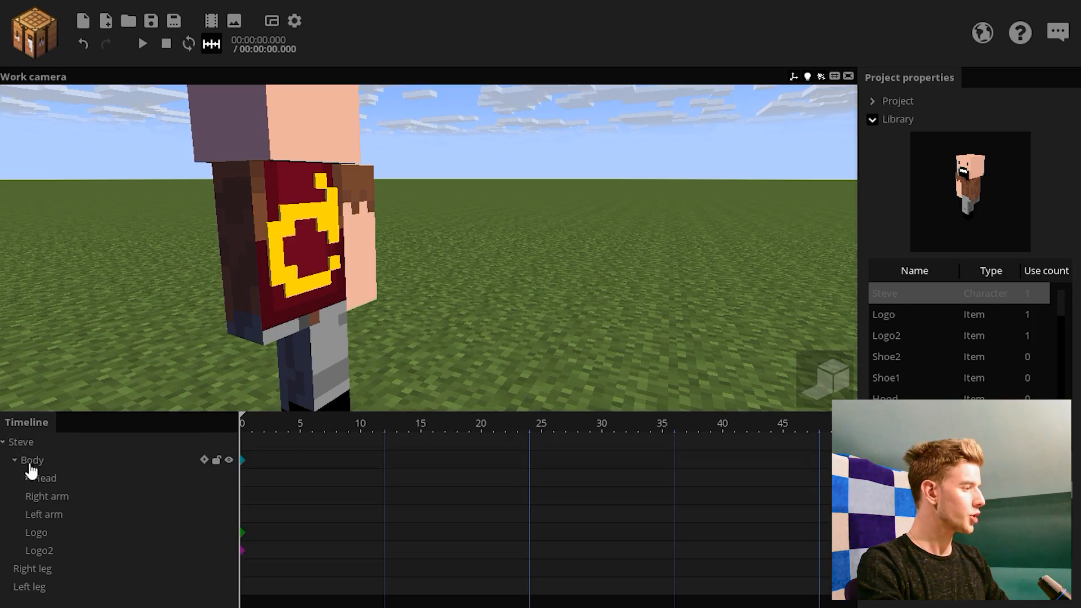
pyautogui.click(31, 460)
pyautogui.moveTo(208, 303)
pyautogui.mouseDown()
pyautogui.moveTo(164, 297)
pyautogui.moveTo(243, 320)
pyautogui.moveTo(172, 296)
pyautogui.moveTo(203, 300)
pyautogui.mouseUp()
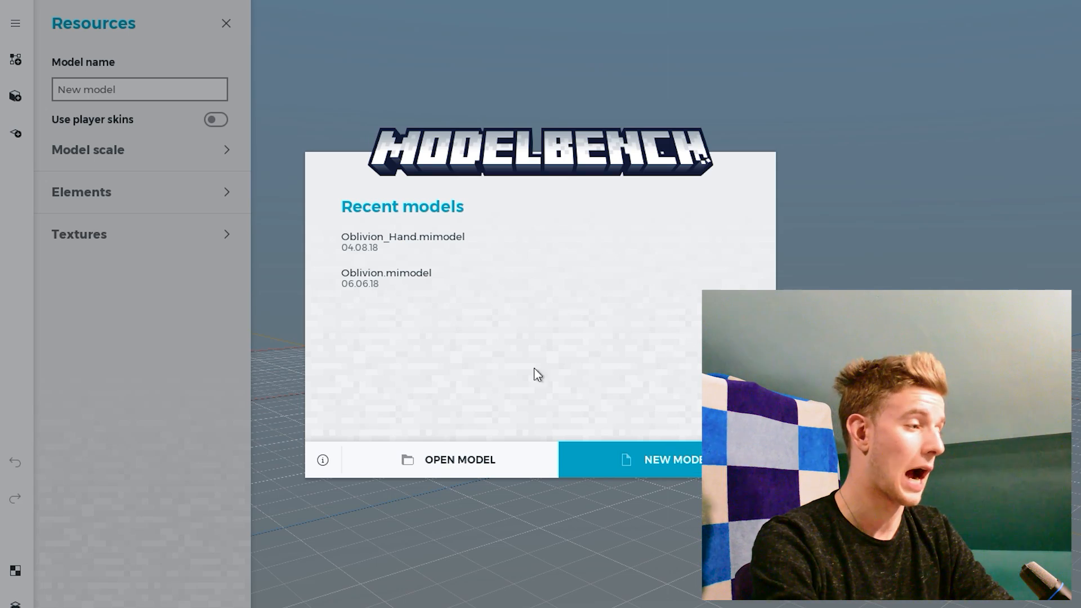
# - Create a new model in Modelbench from the Steve template, using player skins
pyautogui.click(675, 471)
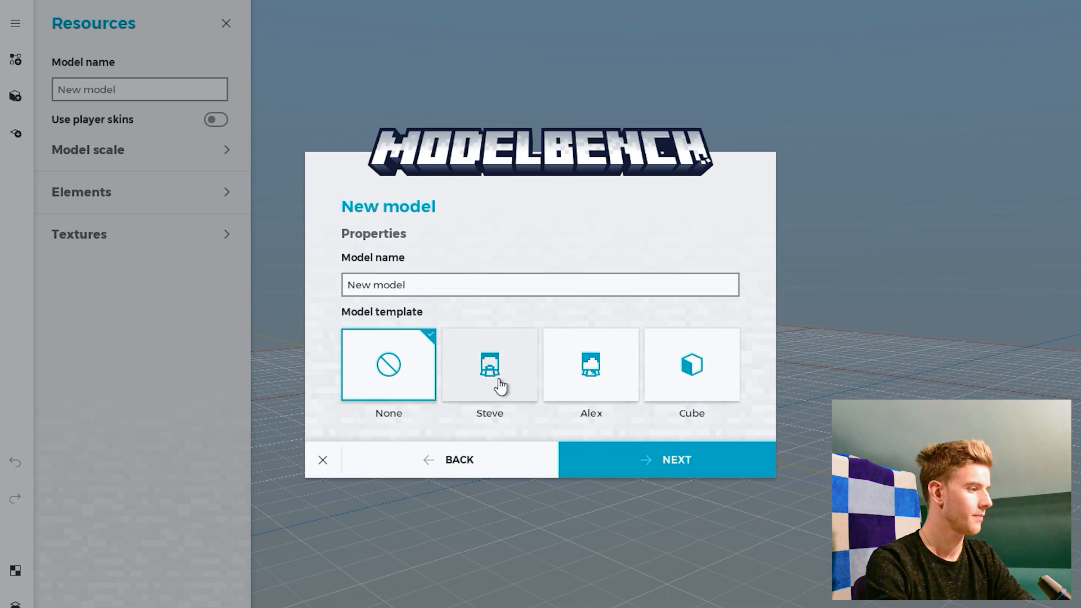
pyautogui.click(620, 457)
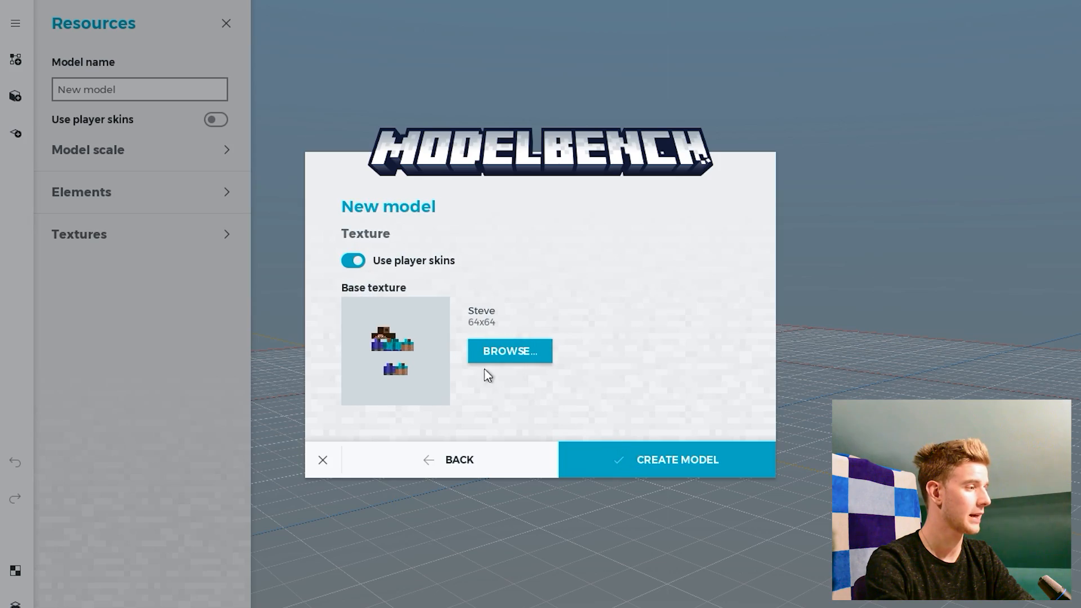
pyautogui.click(664, 470)
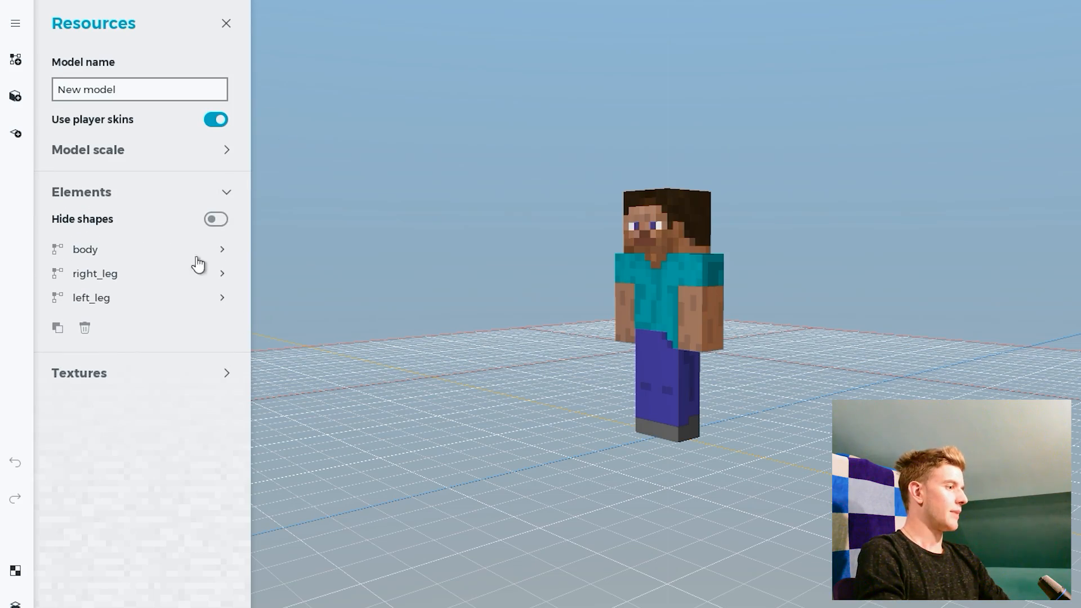
# - Expand the body element and add a plane shape inside it
pyautogui.click(222, 250)
pyautogui.press('w')
pyautogui.moveTo(452, 267); pyautogui.dragTo(518, 270, button='right')
pyautogui.press('s')
pyautogui.moveTo(421, 280); pyautogui.dragTo(442, 270, button='right')
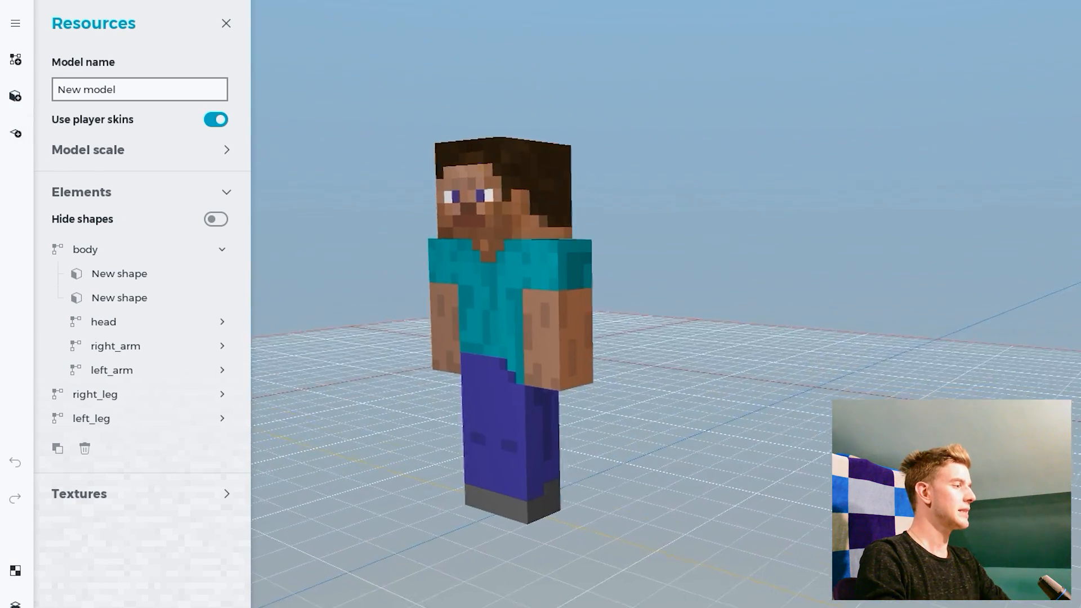
pyautogui.click(25, 133)
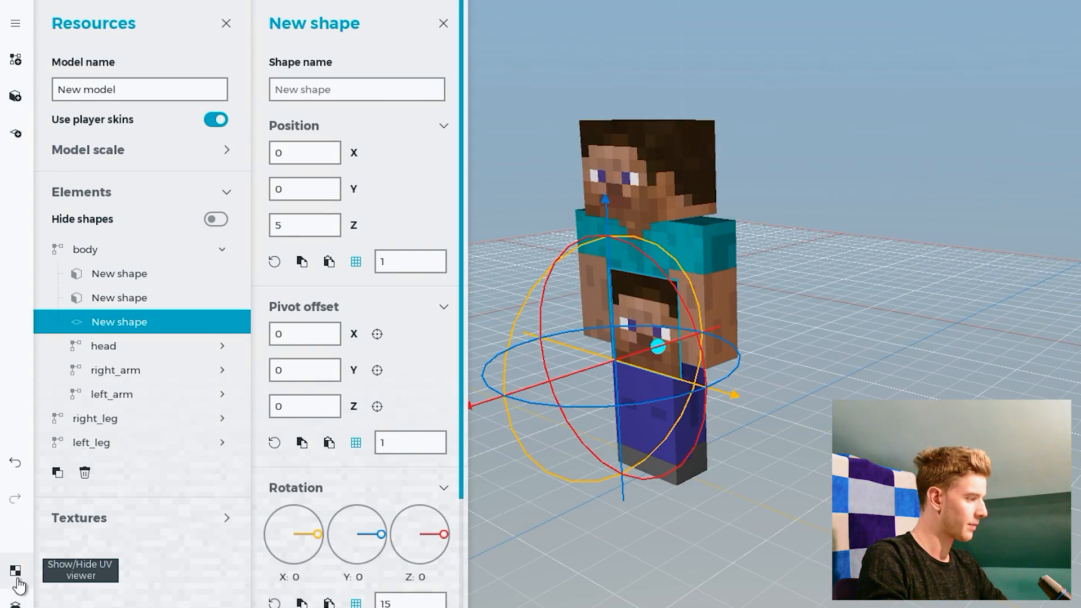
# - Open the UV viewer and place the plane's UV area over the shirt front of the skin texture
pyautogui.click(19, 586)
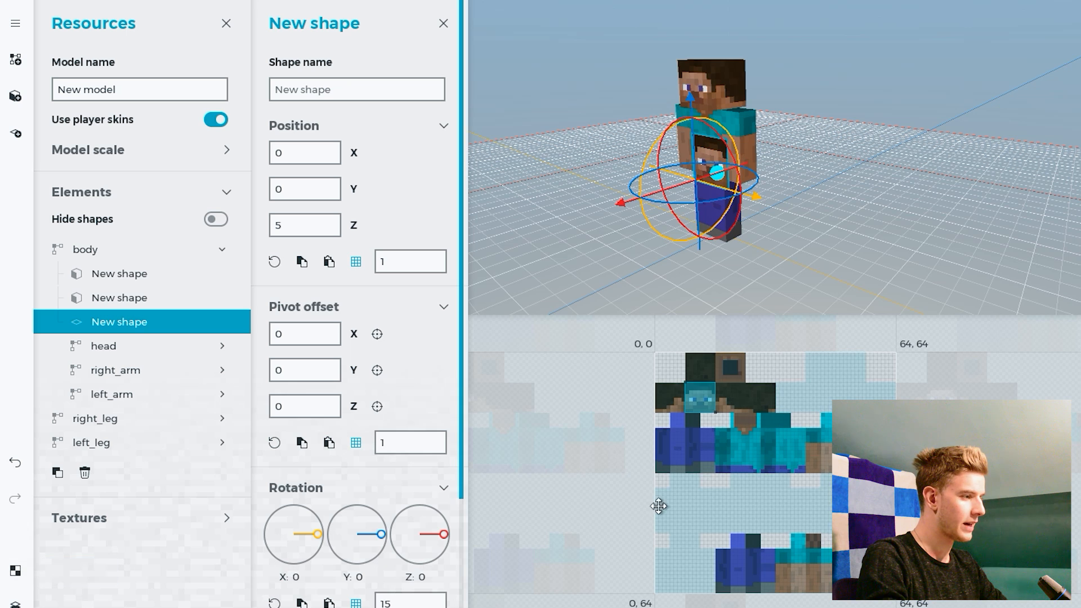
pyautogui.scroll(6, 786, 434)
pyautogui.moveTo(573, 327); pyautogui.dragTo(707, 460, button='middle')
pyautogui.scroll(3, 698, 465)
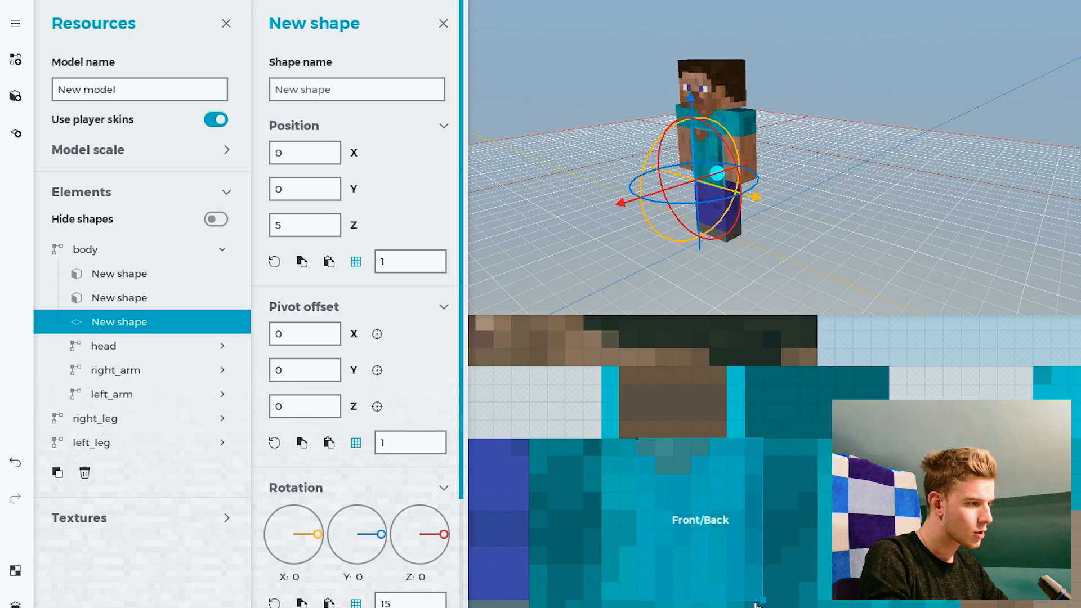
pyautogui.scroll(-1, 744, 507)
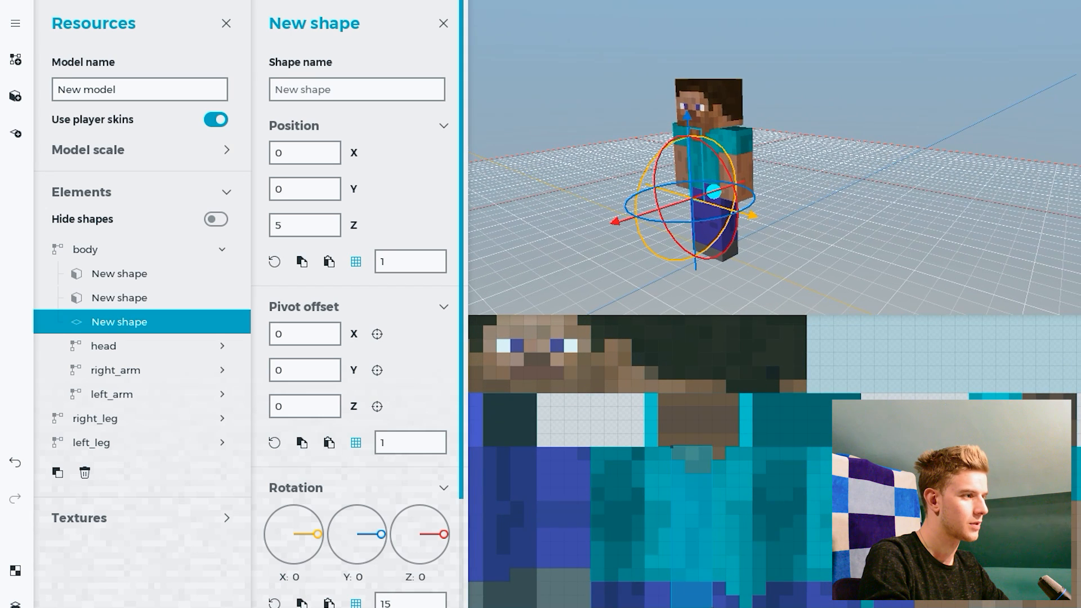
pyautogui.press('Escape')
# - Turn on the 3D option in the plane shape's material settings
pyautogui.click(224, 321)
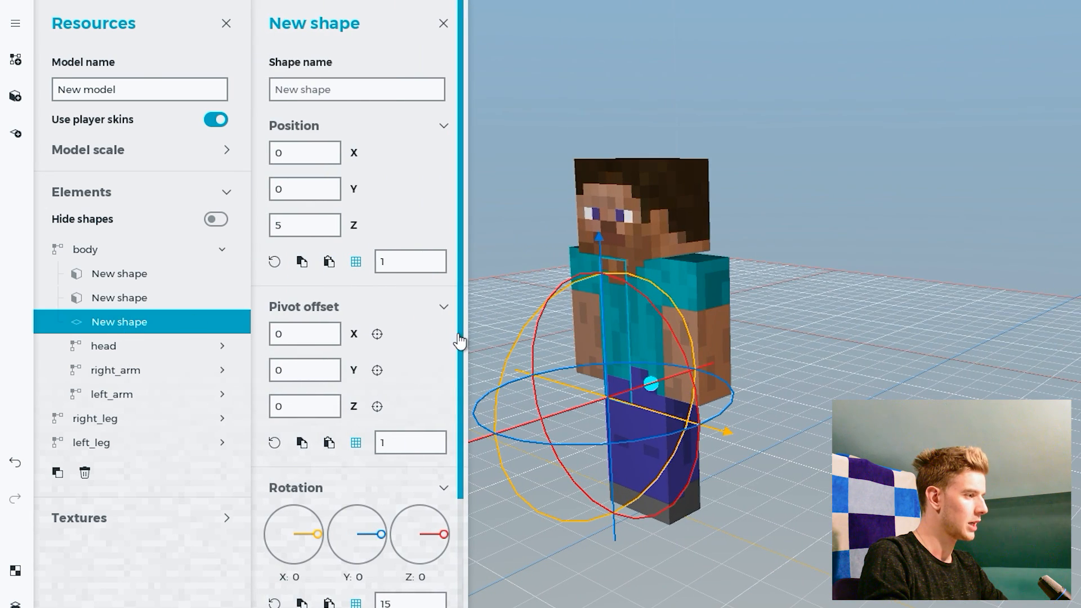
pyautogui.scroll(-3, 424, 519)
pyautogui.scroll(-5, 394, 405)
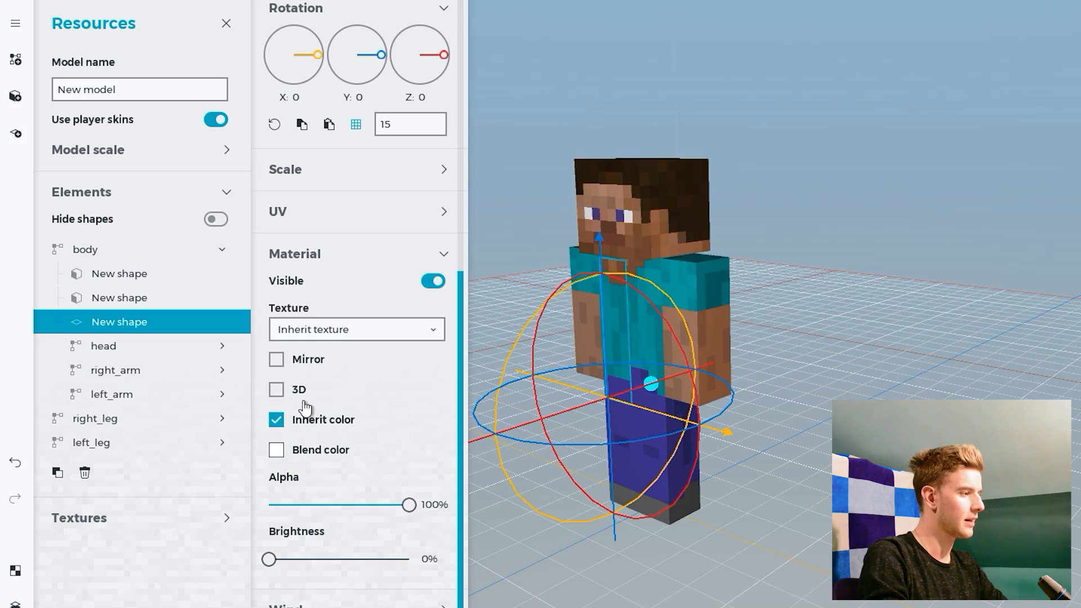
pyautogui.click(300, 391)
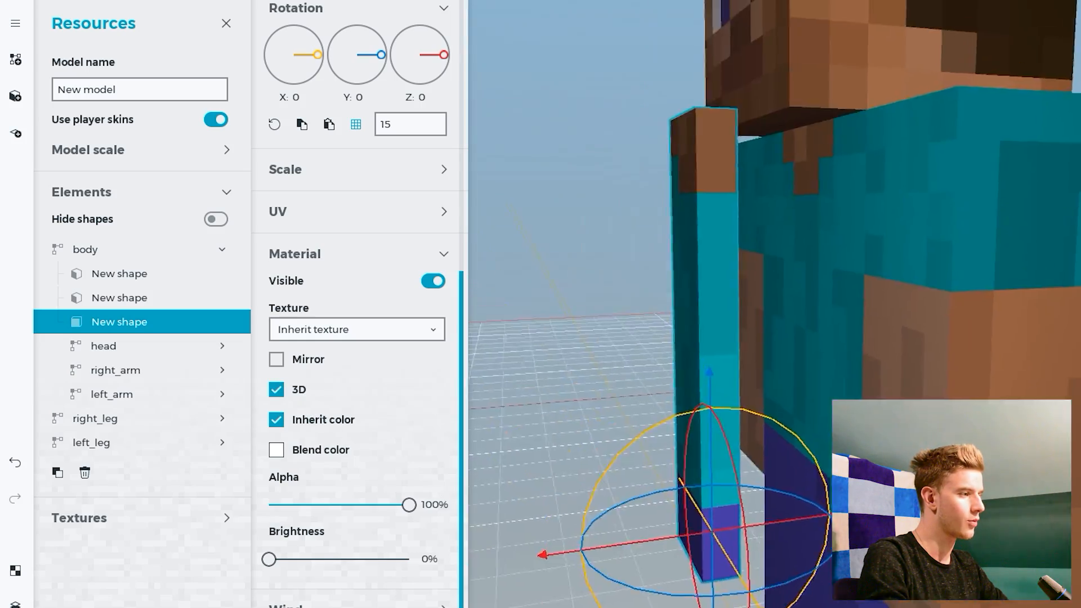
# - Test-bend the body around the X axis to check how the extruded plane follows the torso
pyautogui.moveTo(834, 337); pyautogui.dragTo(834, 337, button='right')
pyautogui.moveTo(867, 368); pyautogui.dragTo(942, 365)
pyautogui.moveTo(942, 365); pyautogui.dragTo(964, 361)
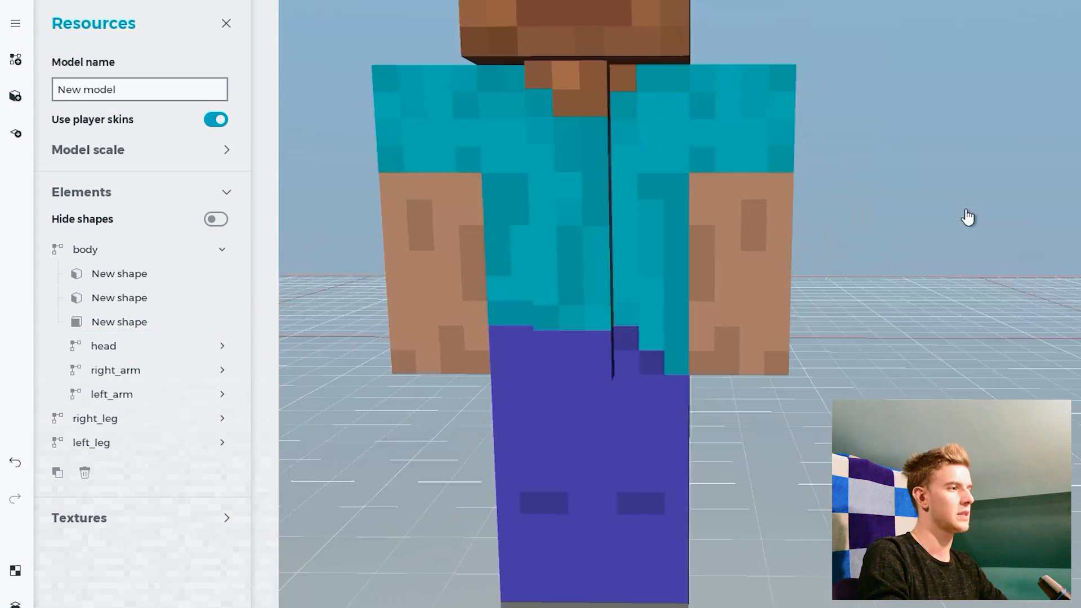
pyautogui.moveTo(969, 215); pyautogui.dragTo(970, 217, button='right')
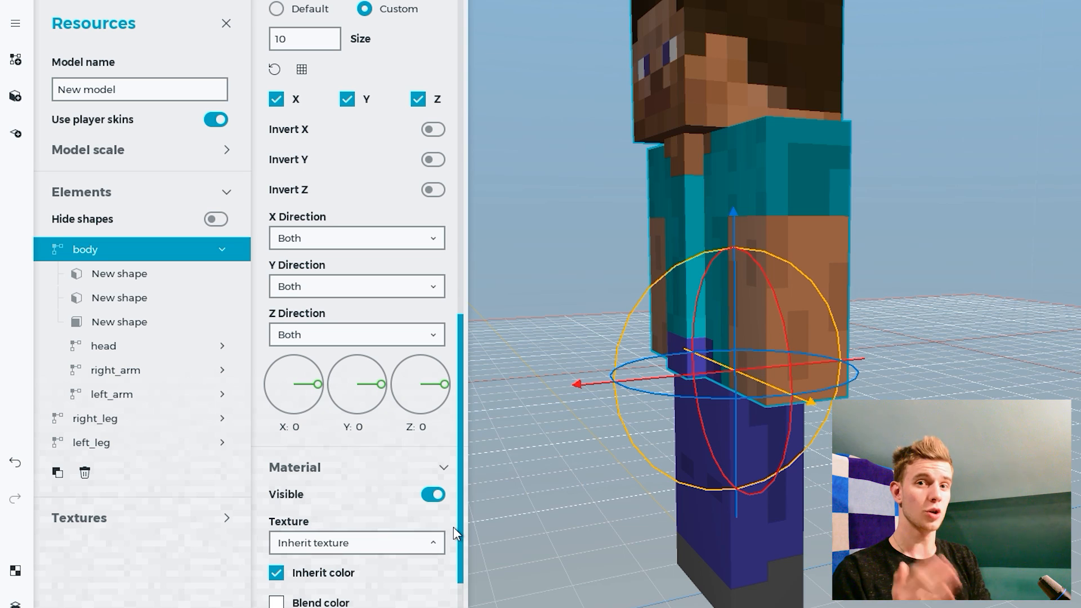
pyautogui.moveTo(318, 385); pyautogui.dragTo(321, 417)
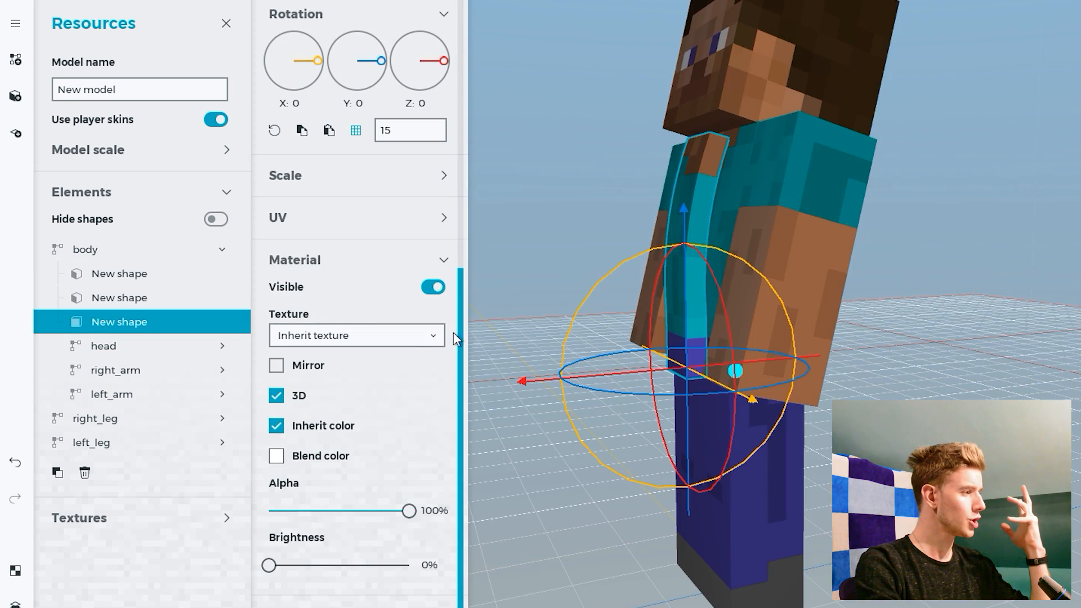
pyautogui.scroll(-1, 460, 364)
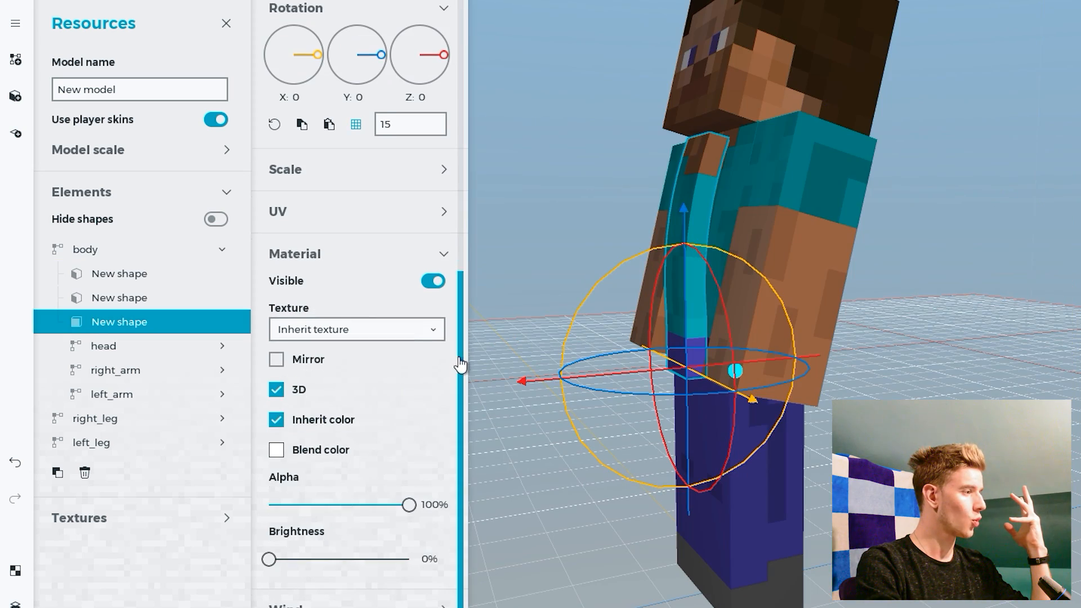
pyautogui.click(135, 256)
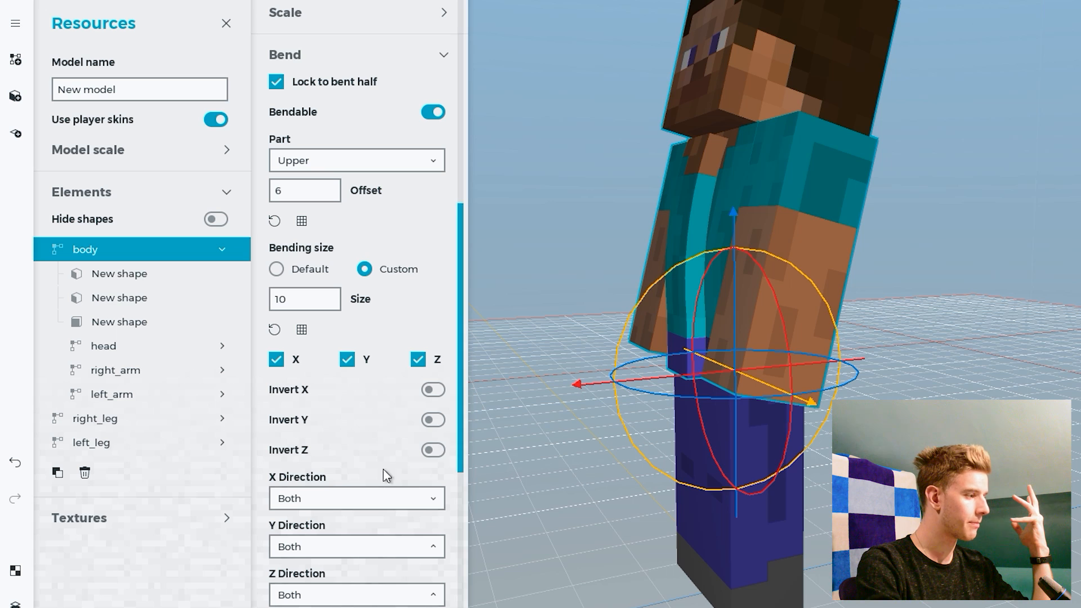
pyautogui.scroll(-2, 465, 442)
pyautogui.moveTo(382, 520); pyautogui.dragTo(433, 497)
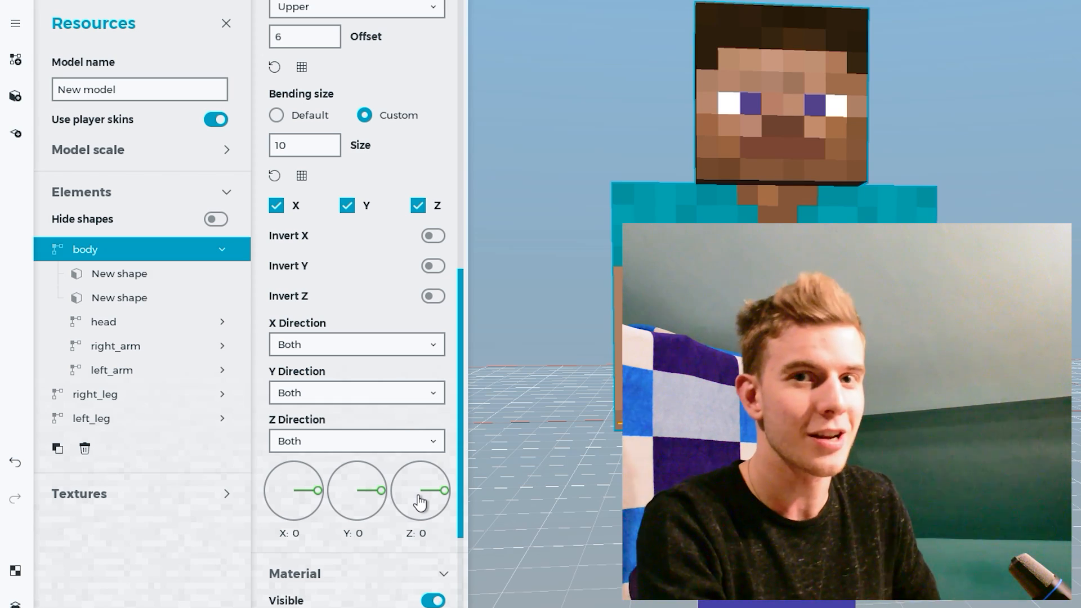
# - Add a part named EXTRUSION!!!!! inside the body and place a new plane shape in it at Z position 5
pyautogui.click(15, 58)
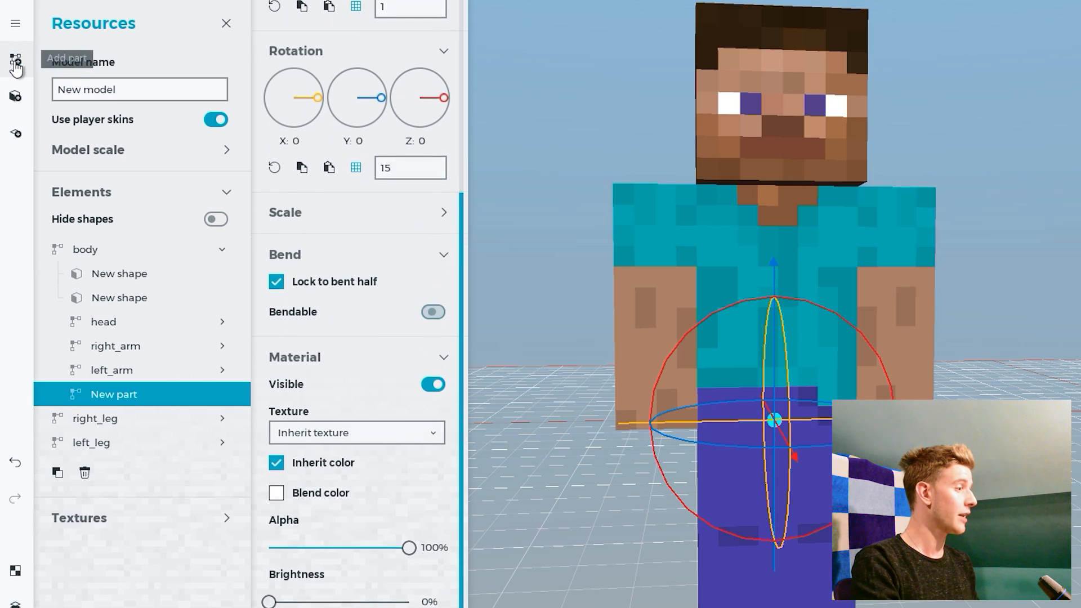
pyautogui.scroll(4, 422, 37)
pyautogui.write('EXTRUSION!!!!!')
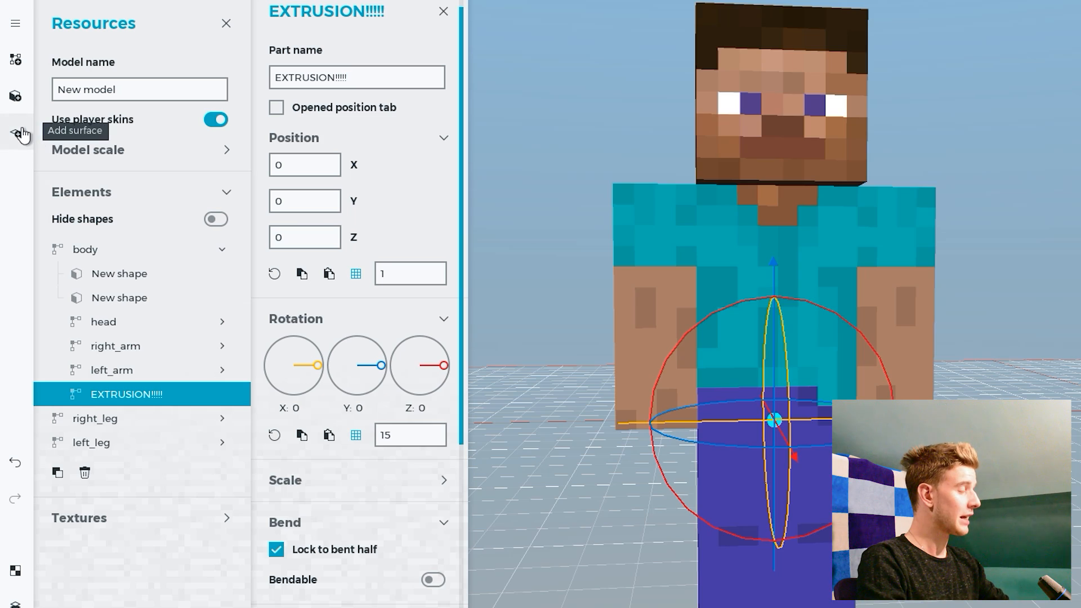
pyautogui.click(15, 134)
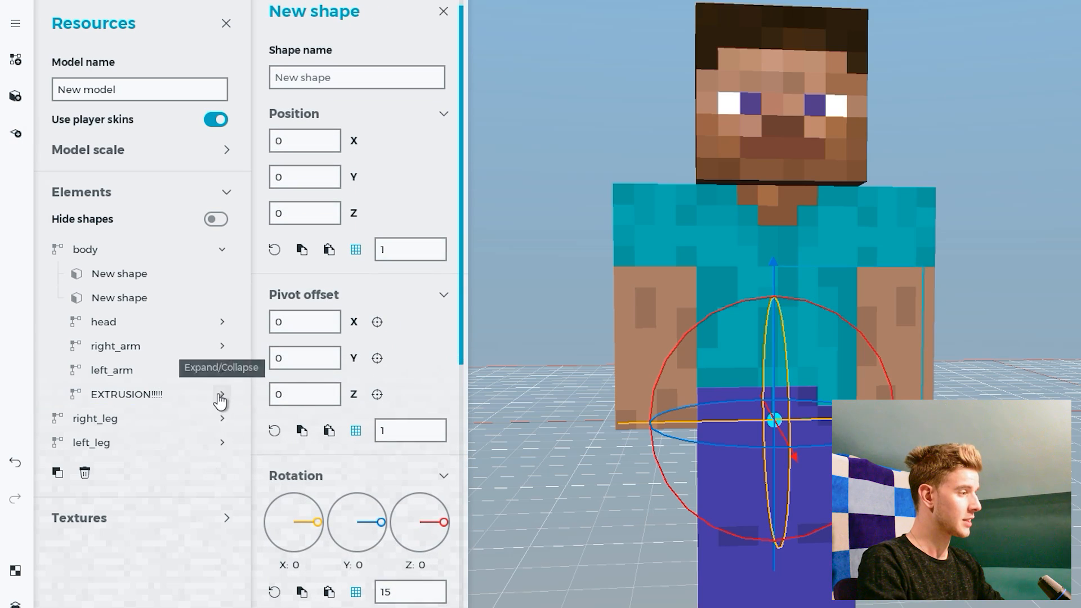
pyautogui.click(222, 394)
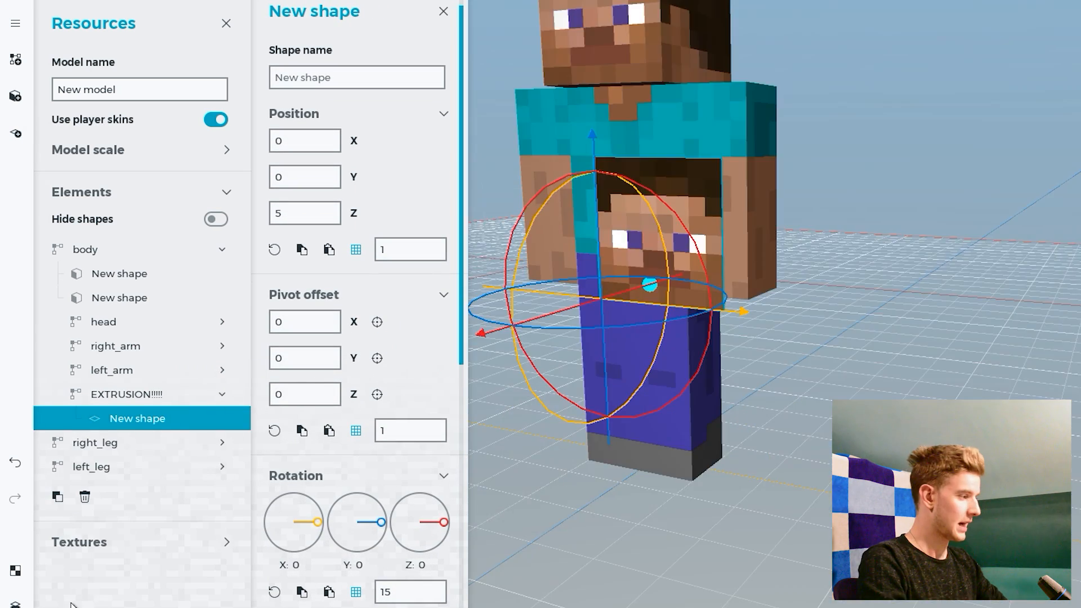
# - Place the new plane's UV area over the shirt front of the skin texture and turn on its 3D option
pyautogui.click(16, 571)
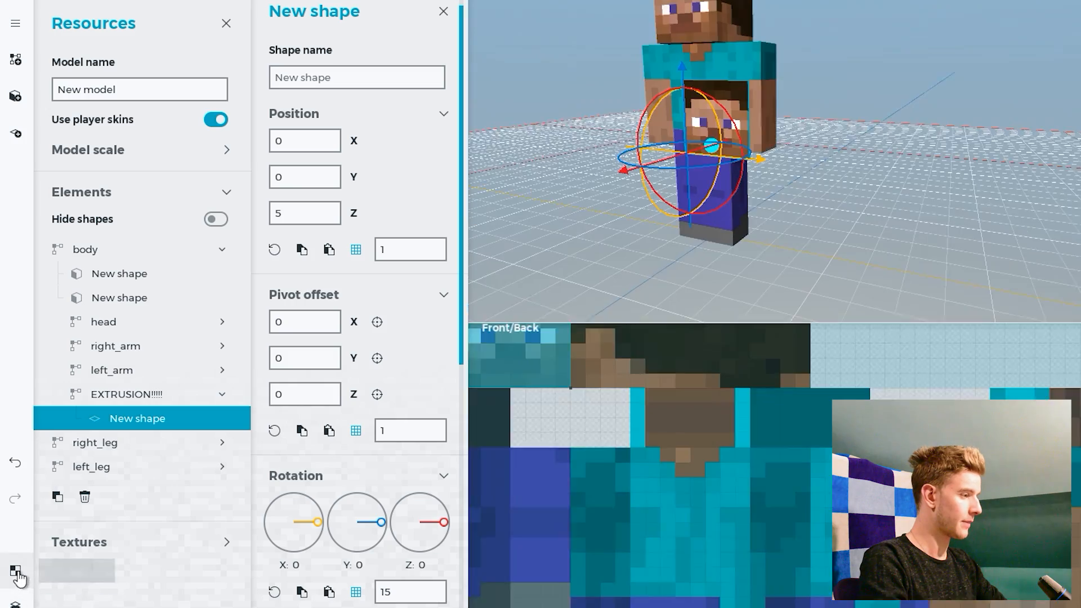
pyautogui.scroll(-5, 360, 394)
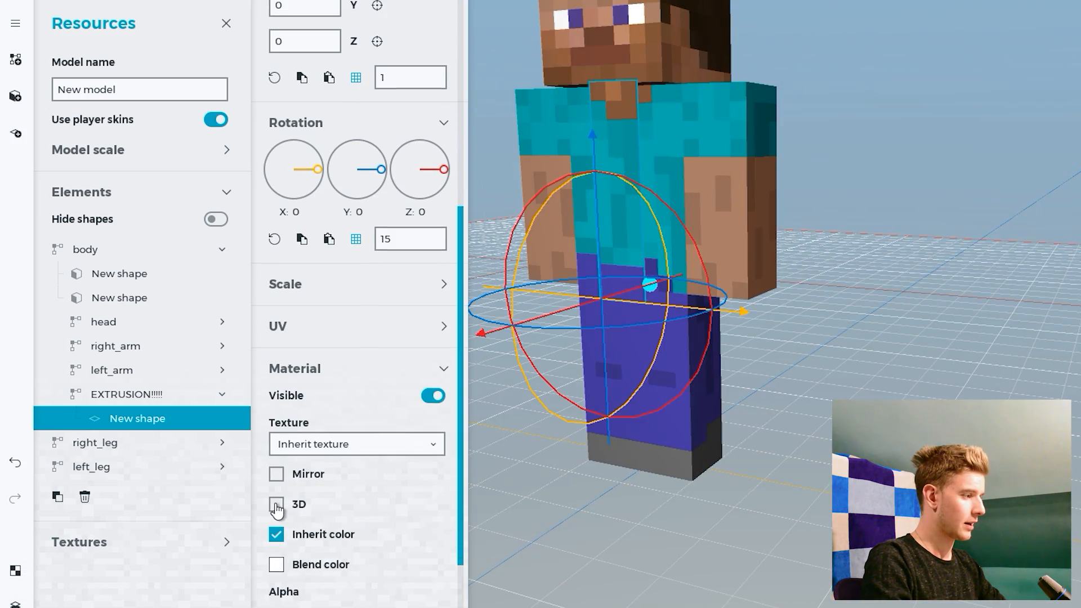
pyautogui.click(276, 504)
pyautogui.scroll(3, 886, 278)
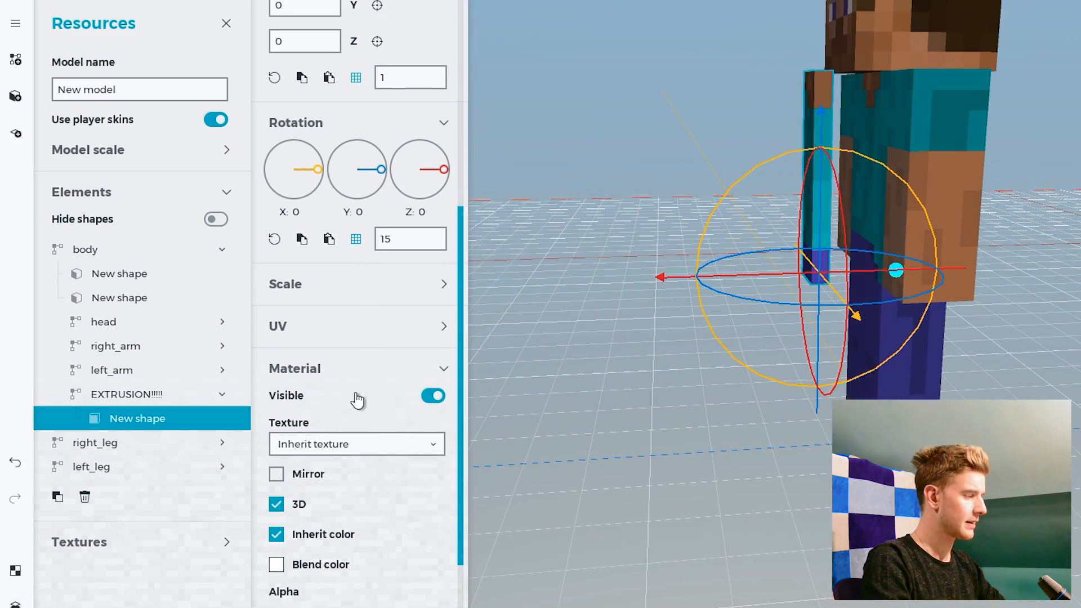
# - Make the EXTRUSION!!!!! part bendable and set its bending part to Upper
pyautogui.click(126, 394)
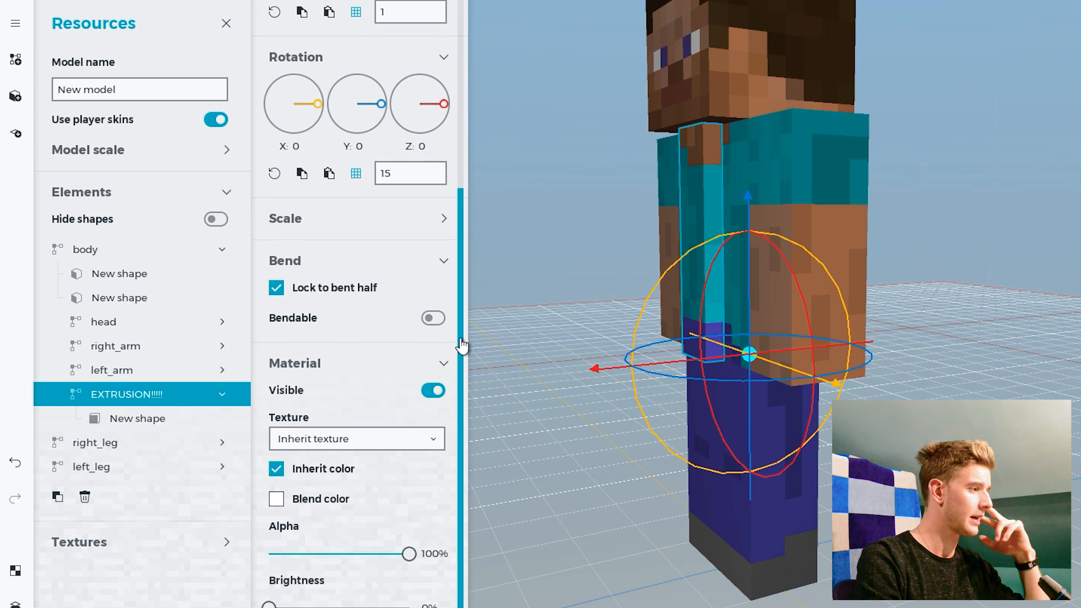
pyautogui.click(433, 311)
pyautogui.scroll(-3, 393, 276)
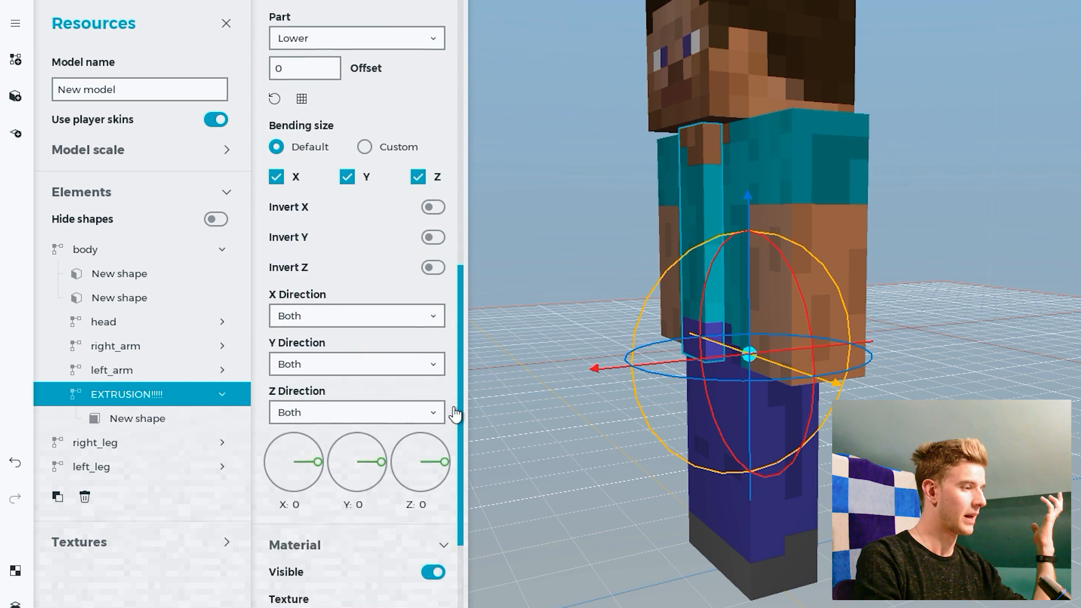
pyautogui.moveTo(458, 408); pyautogui.dragTo(459, 401)
pyautogui.moveTo(317, 474); pyautogui.dragTo(306, 455)
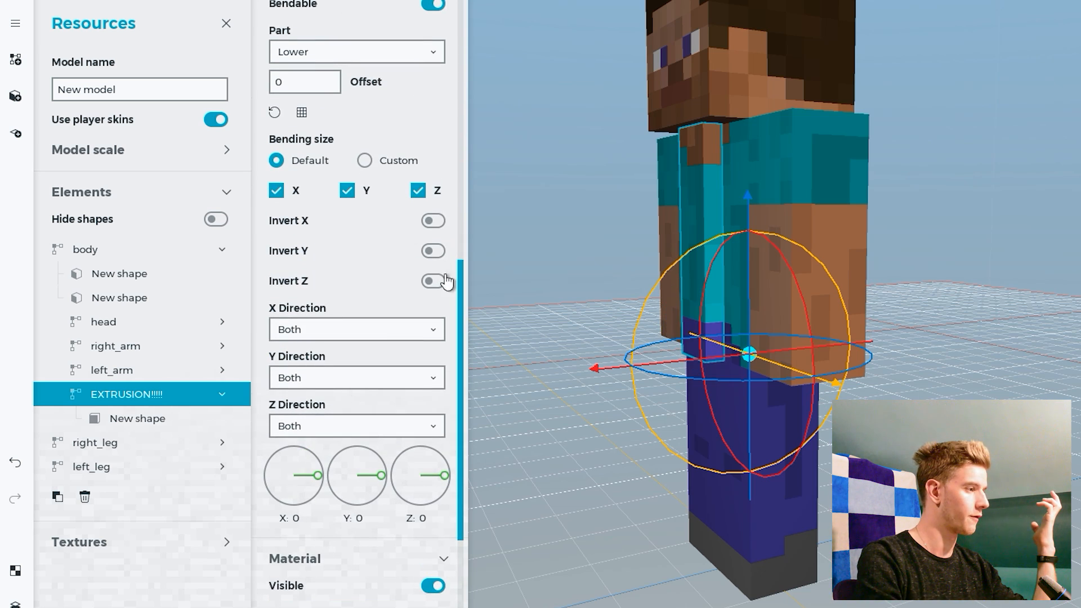
pyautogui.scroll(1, 460, 283)
pyautogui.click(418, 116)
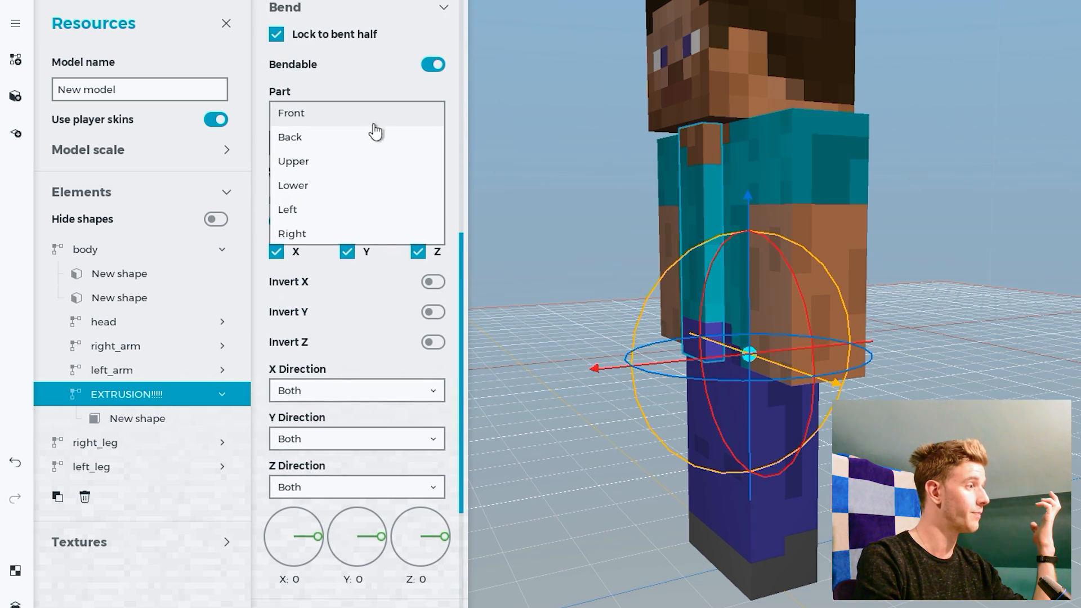
pyautogui.click(323, 163)
pyautogui.moveTo(318, 537)
pyautogui.mouseDown()
pyautogui.moveTo(315, 526)
pyautogui.moveTo(319, 536)
pyautogui.mouseUp()
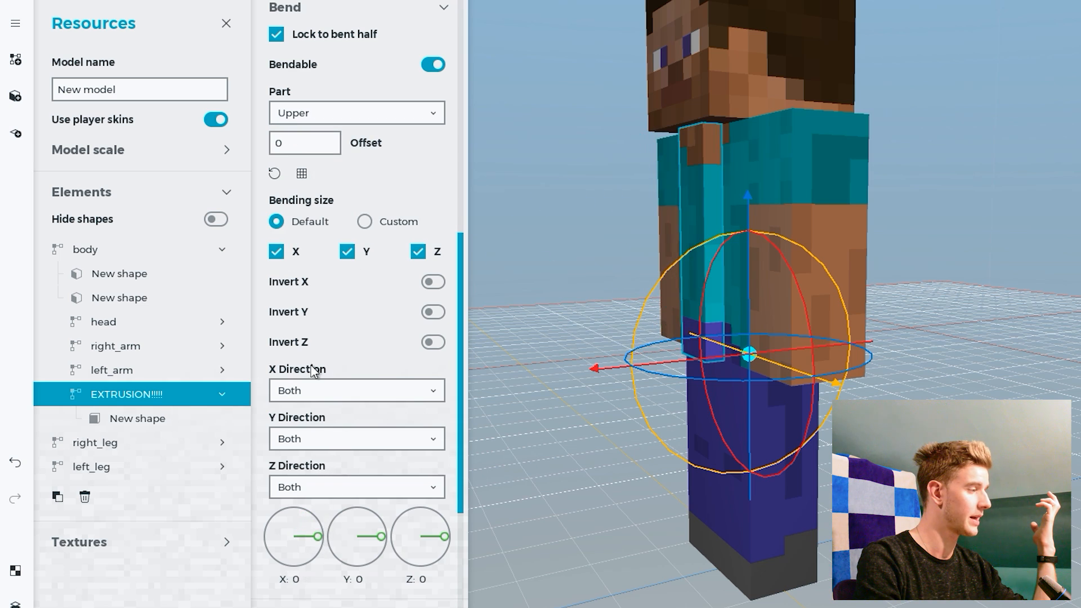
# - Match the body's bend settings on the EXTRUSION!!!!! part, with offset 6 and a custom bending size of 10
pyautogui.click(137, 254)
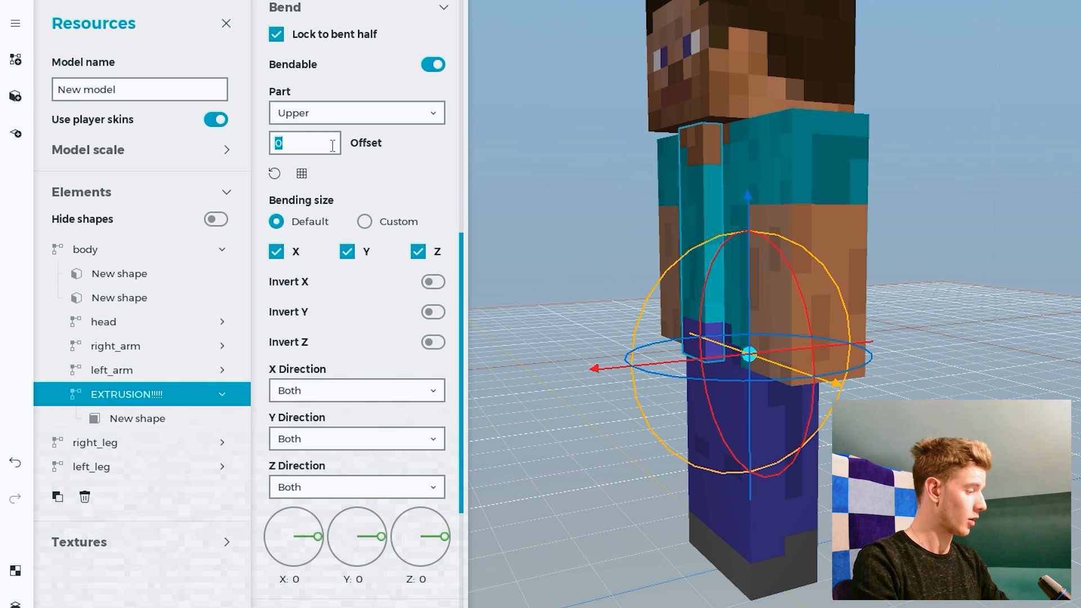
pyautogui.click(381, 228)
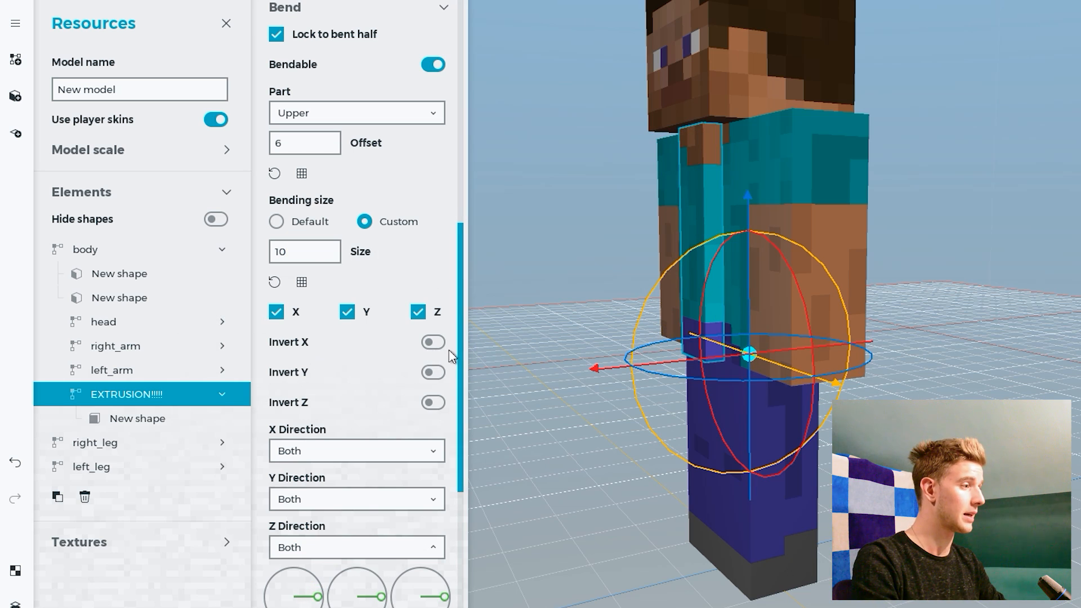
pyautogui.moveTo(461, 357); pyautogui.dragTo(461, 378)
# - Check the body's X bend and turn off Lock to bent half for the EXTRUSION!!!!! part
pyautogui.click(135, 254)
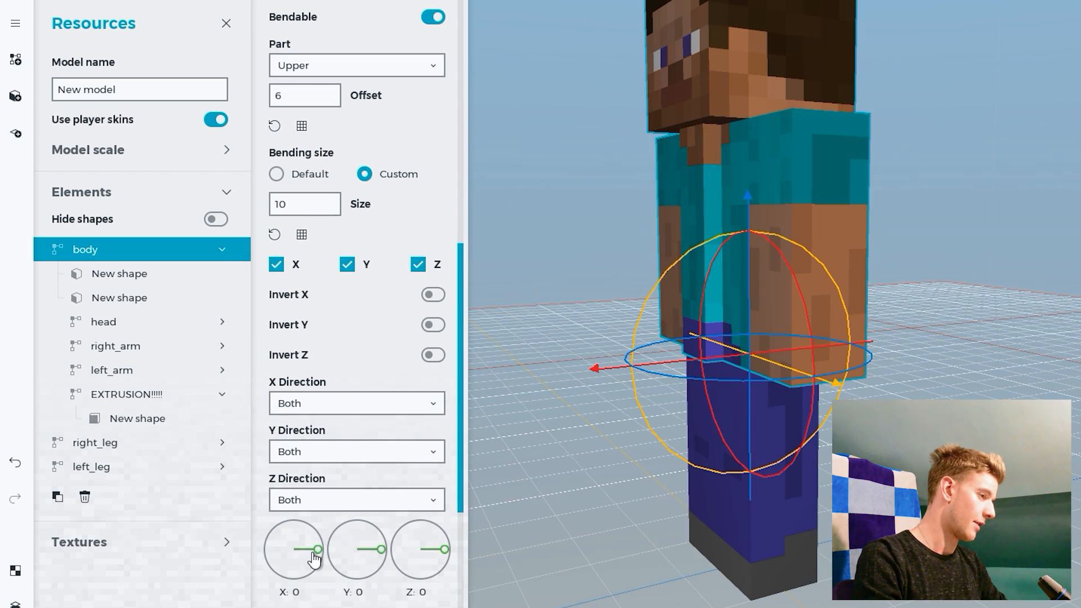
pyautogui.moveTo(314, 559); pyautogui.dragTo(284, 522)
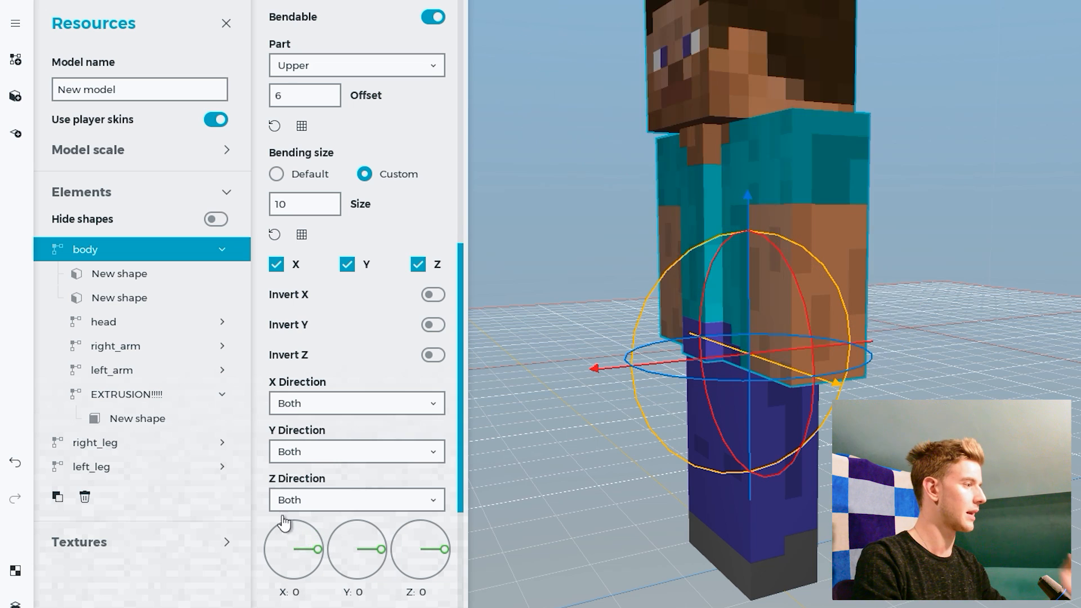
pyautogui.click(134, 396)
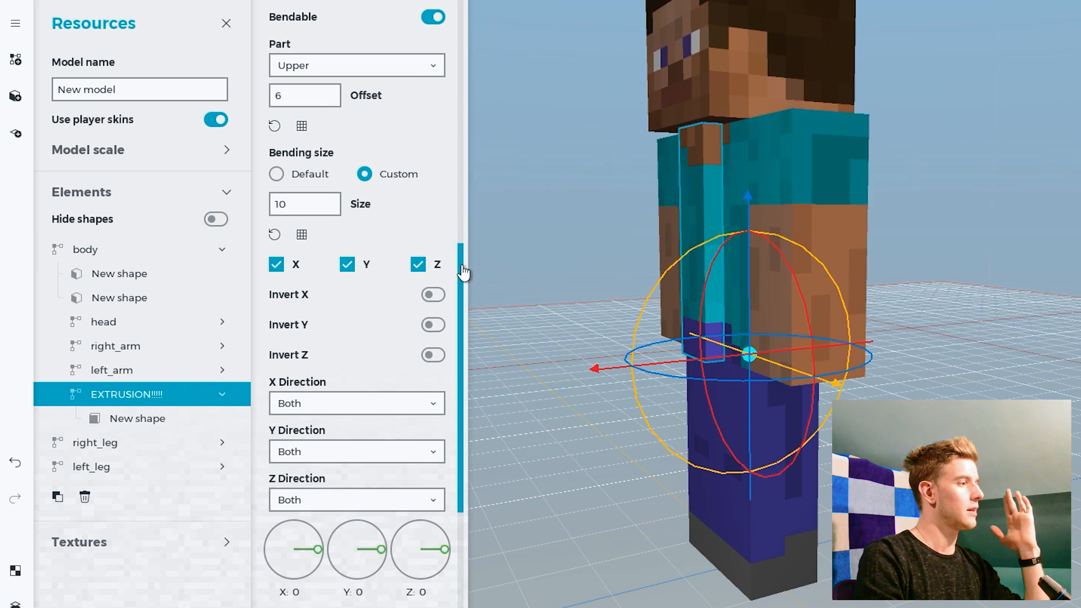
pyautogui.scroll(3, 463, 272)
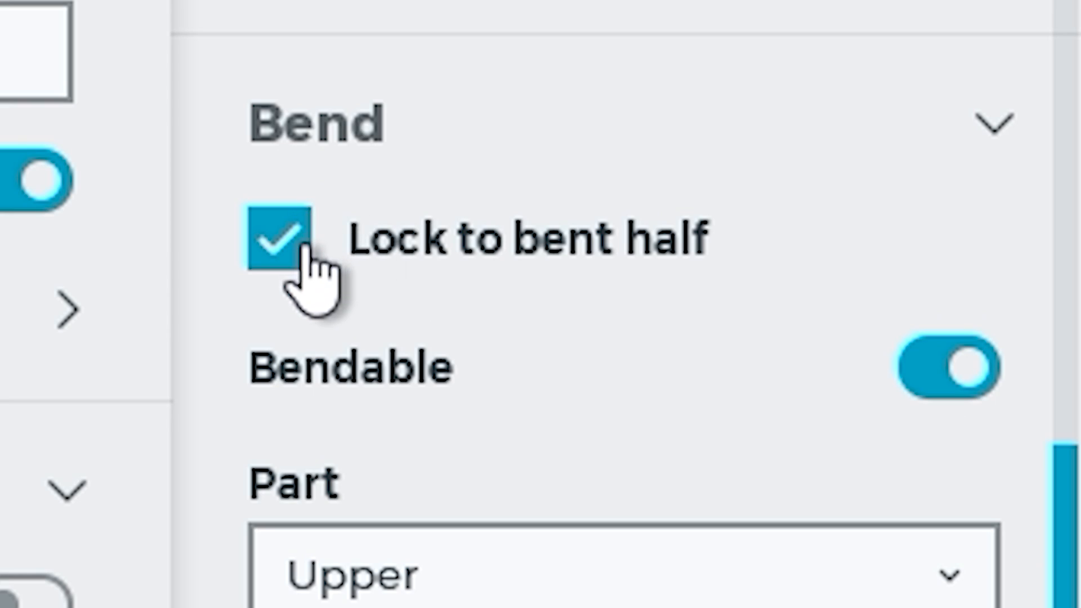
pyautogui.click(277, 135)
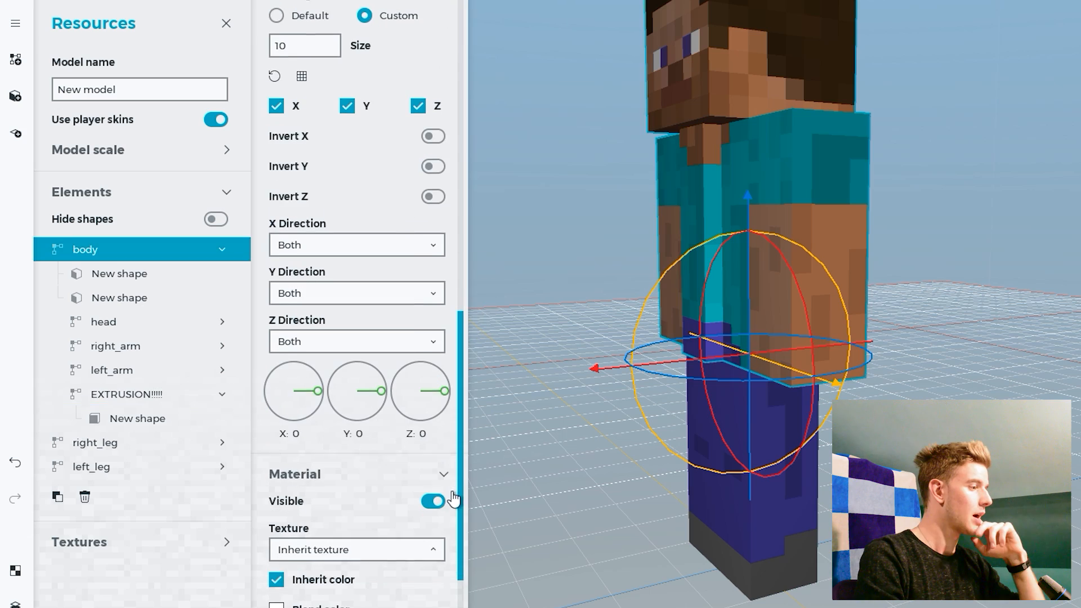
# - Bend both the body and the EXTRUSION!!!!! part to 45 degrees on the X axis
pyautogui.moveTo(319, 391); pyautogui.dragTo(311, 374)
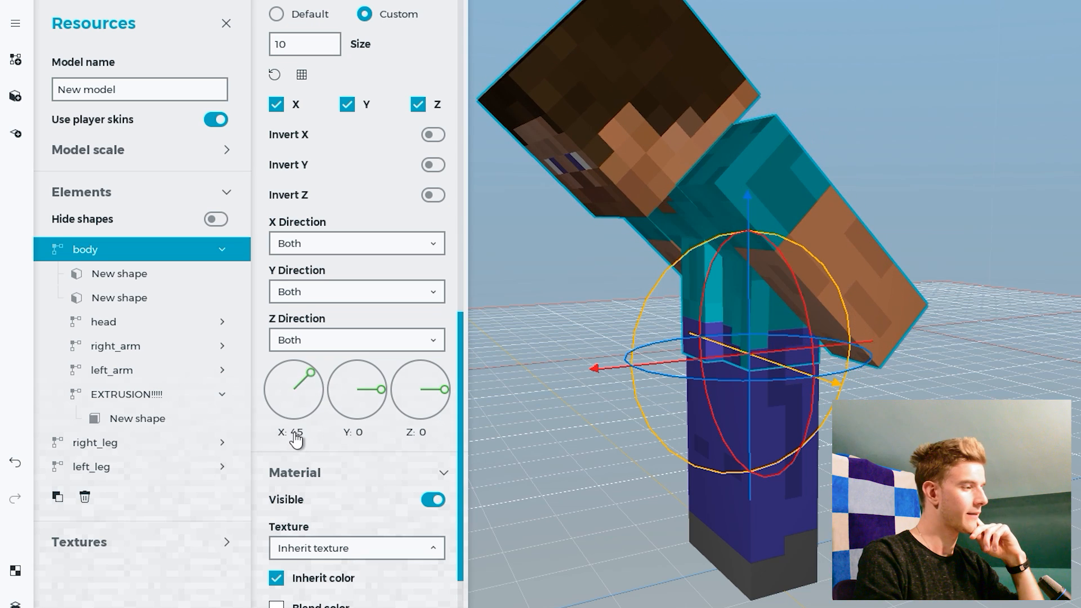
pyautogui.click(133, 395)
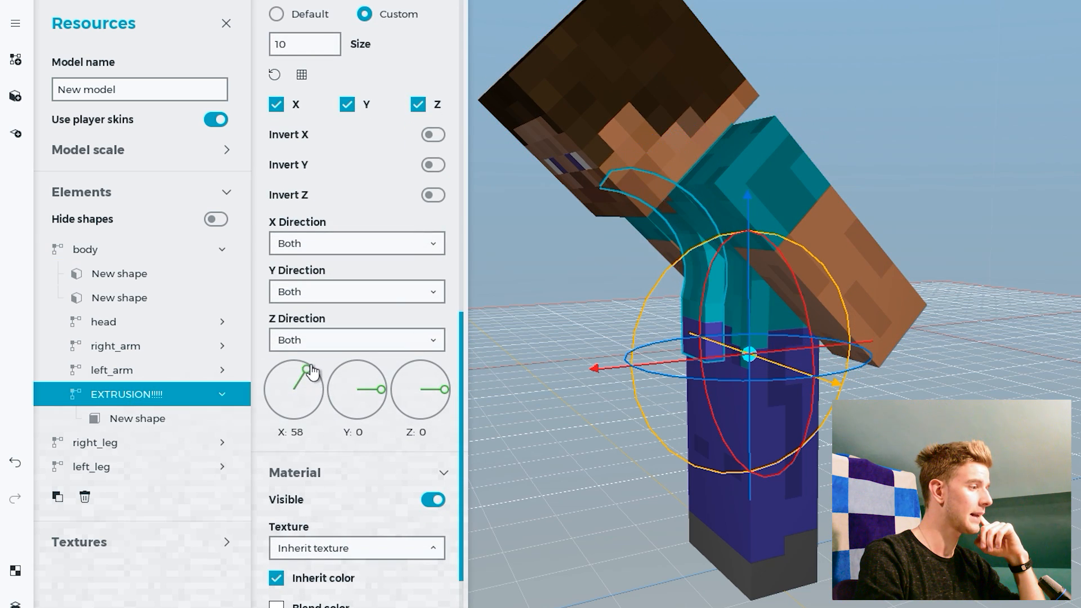
pyautogui.moveTo(560, 315); pyautogui.dragTo(567, 295)
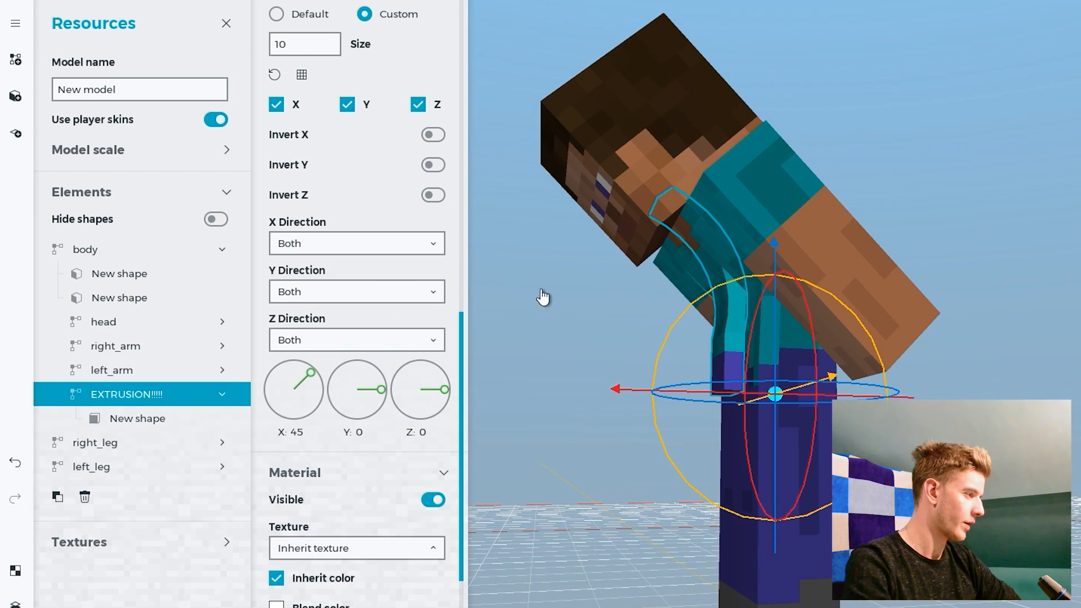
# - Set the plane shape's Z position to -0.5 and the EXTRUSION!!!!! part's Z position to 2
pyautogui.moveTo(630, 217); pyautogui.dragTo(606, 245)
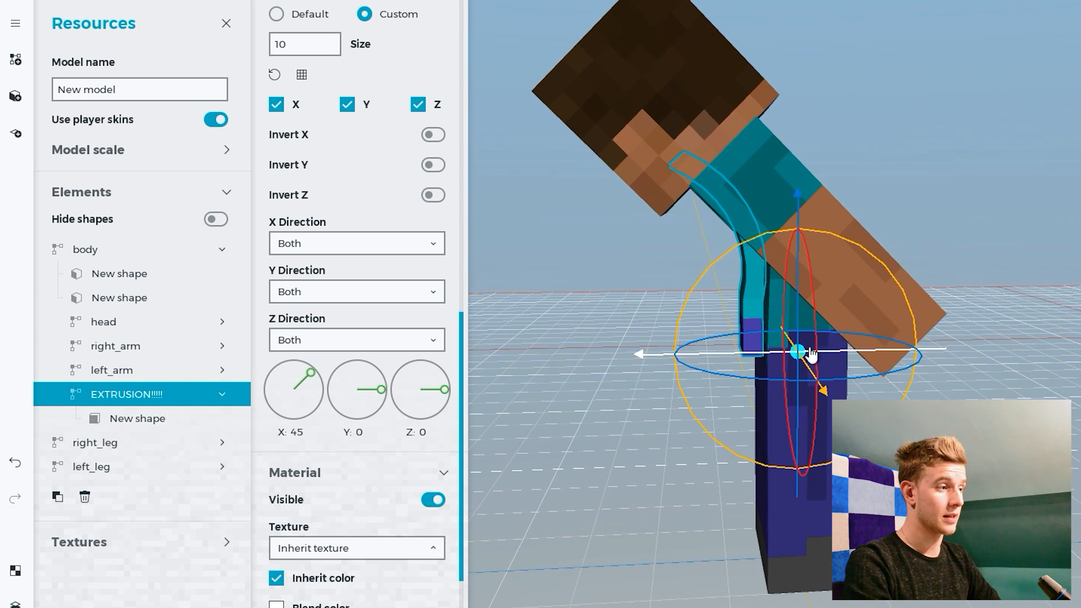
pyautogui.click(158, 422)
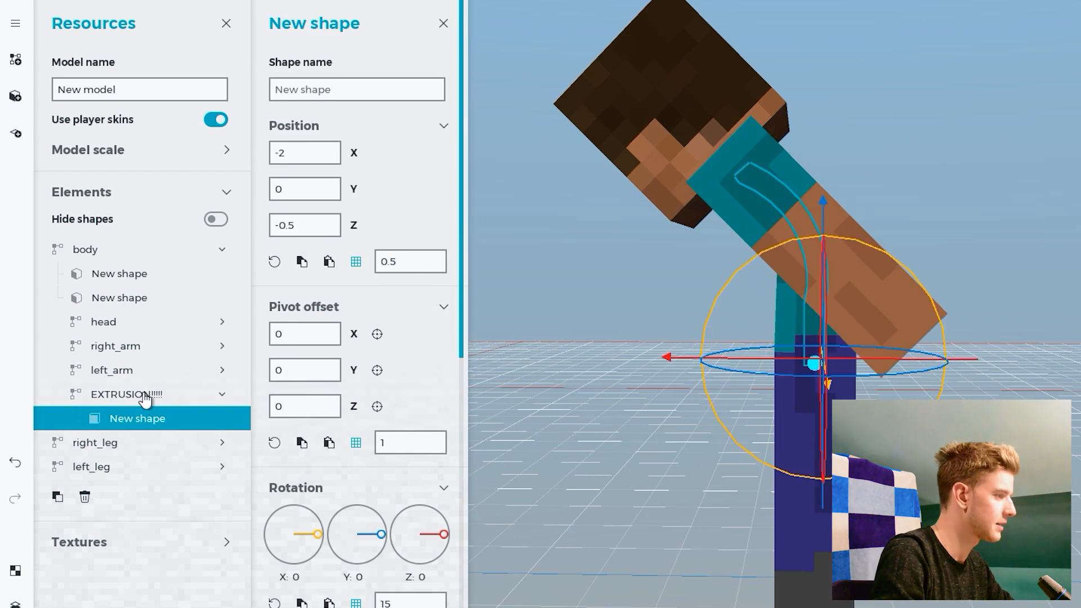
pyautogui.click(144, 393)
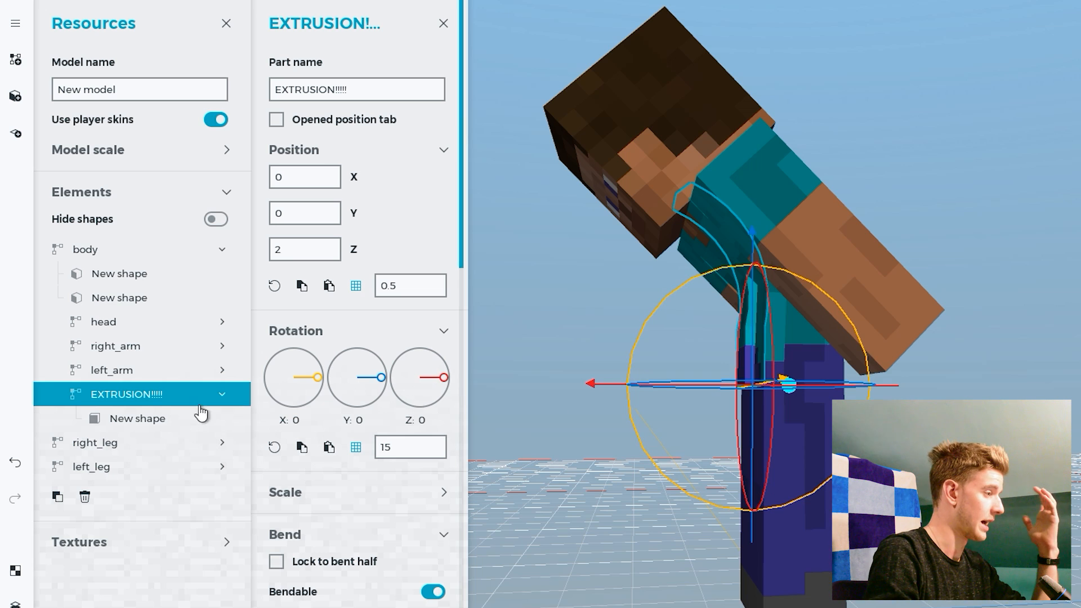
# - Set the EXTRUSION!!!!! part's bend offset to 5.2, trying a bending size of 1.1 before increasing it for a smoother curve
pyautogui.moveTo(462, 255); pyautogui.dragTo(471, 435)
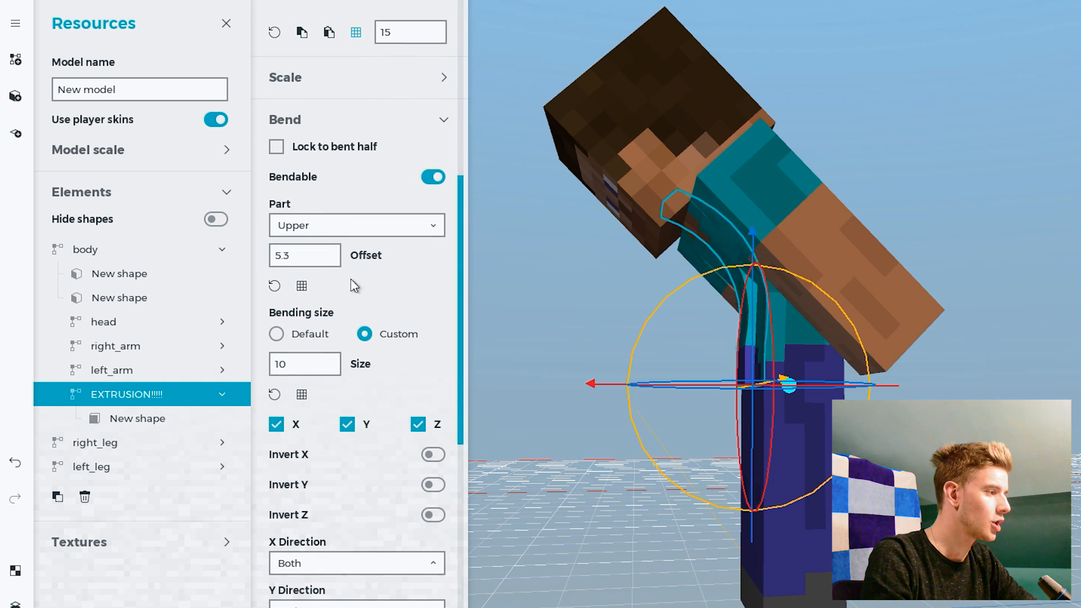
pyautogui.moveTo(352, 365); pyautogui.dragTo(85, 390)
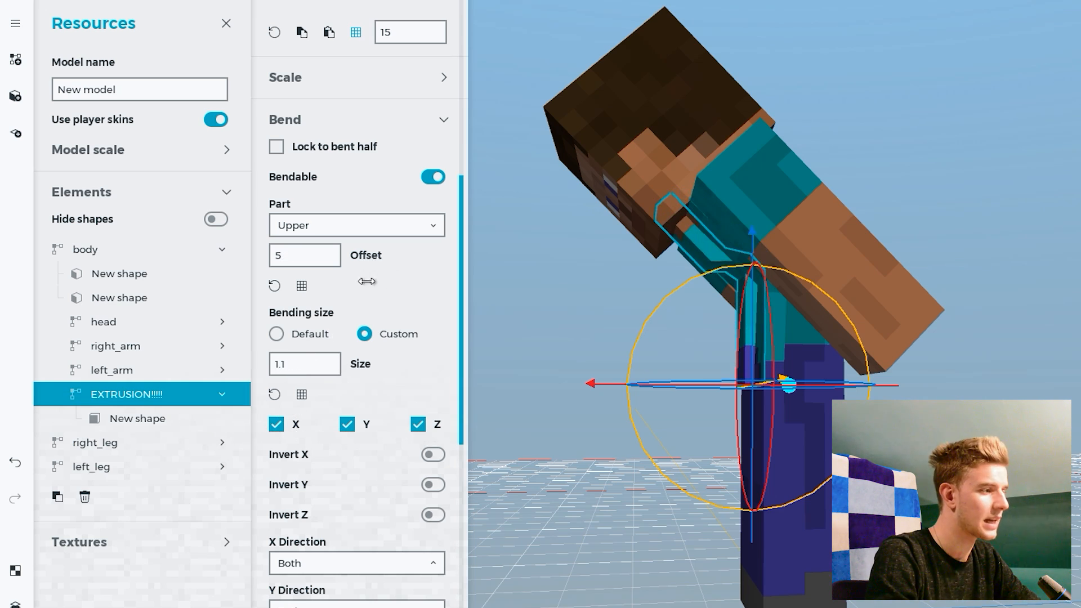
pyautogui.scroll(5, 600, 242)
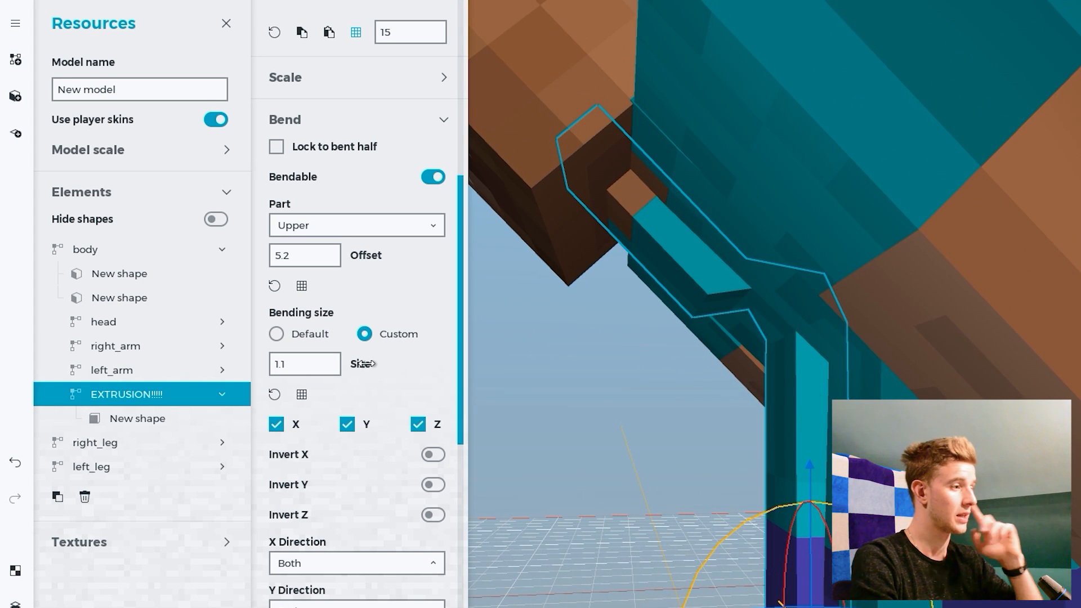
pyautogui.moveTo(383, 366); pyautogui.dragTo(461, 369)
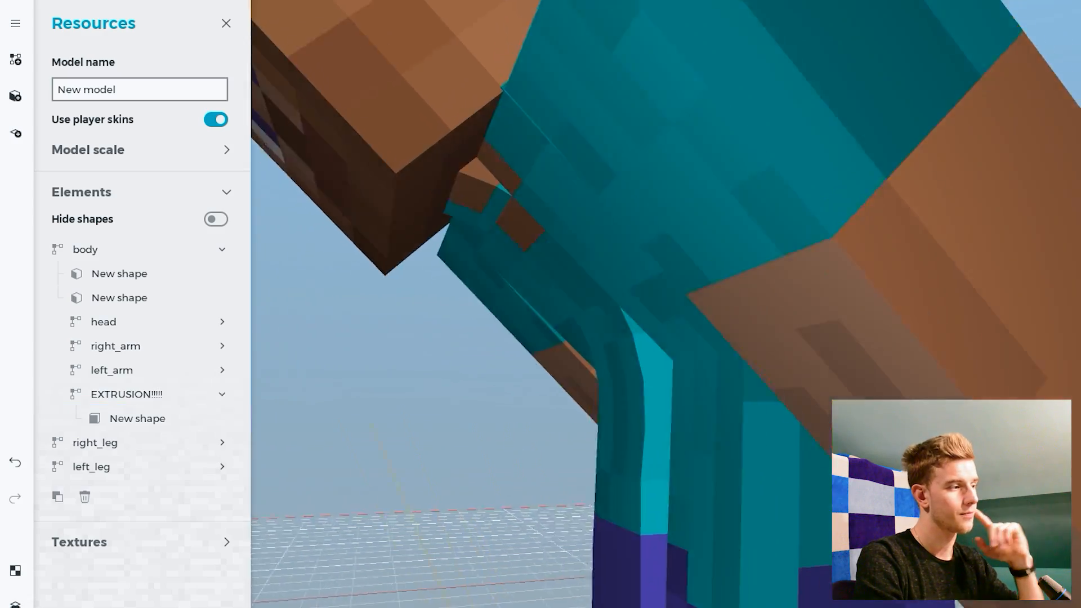